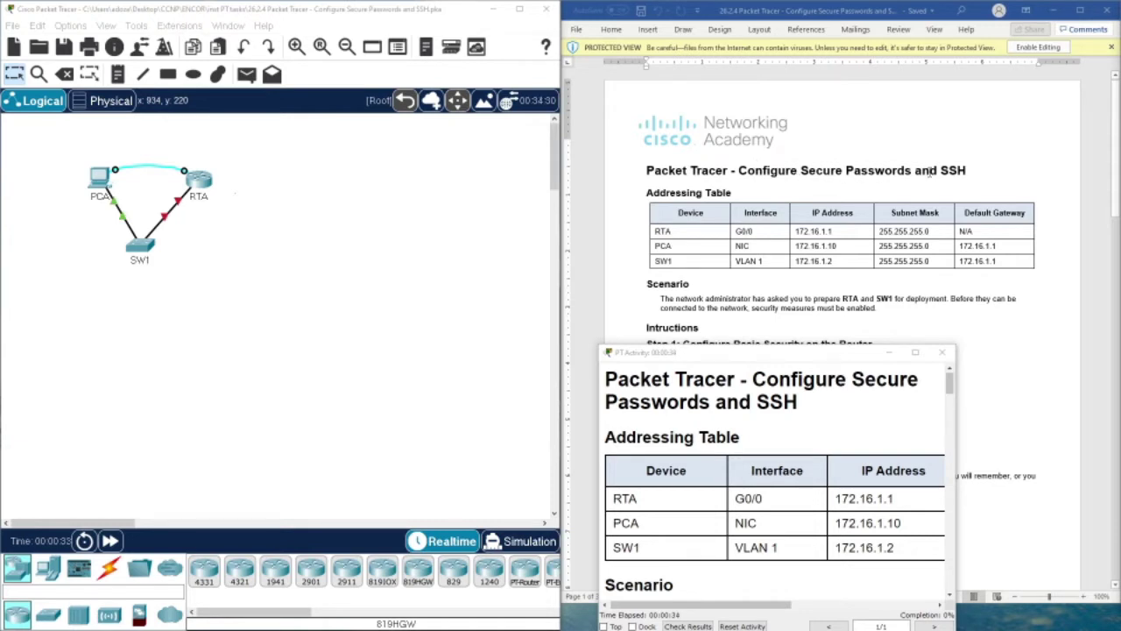
# Bring the Word lab instructions in front of Packet Tracer and scroll down to Step 1.
pyautogui.click(736, 273)
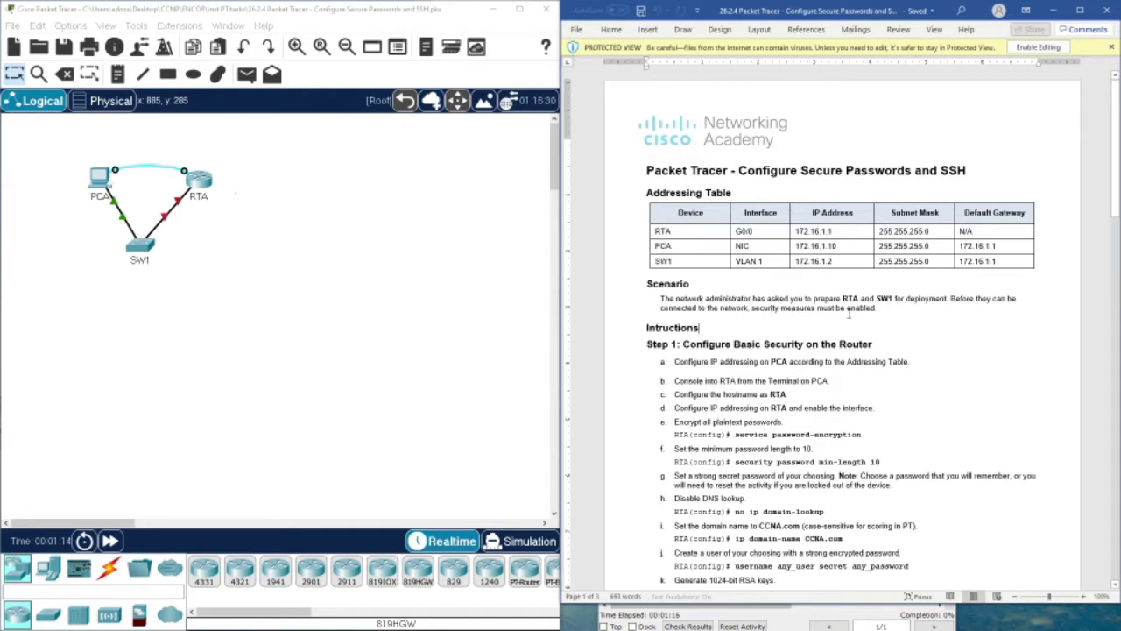
pyautogui.scroll(-2, 716, 364)
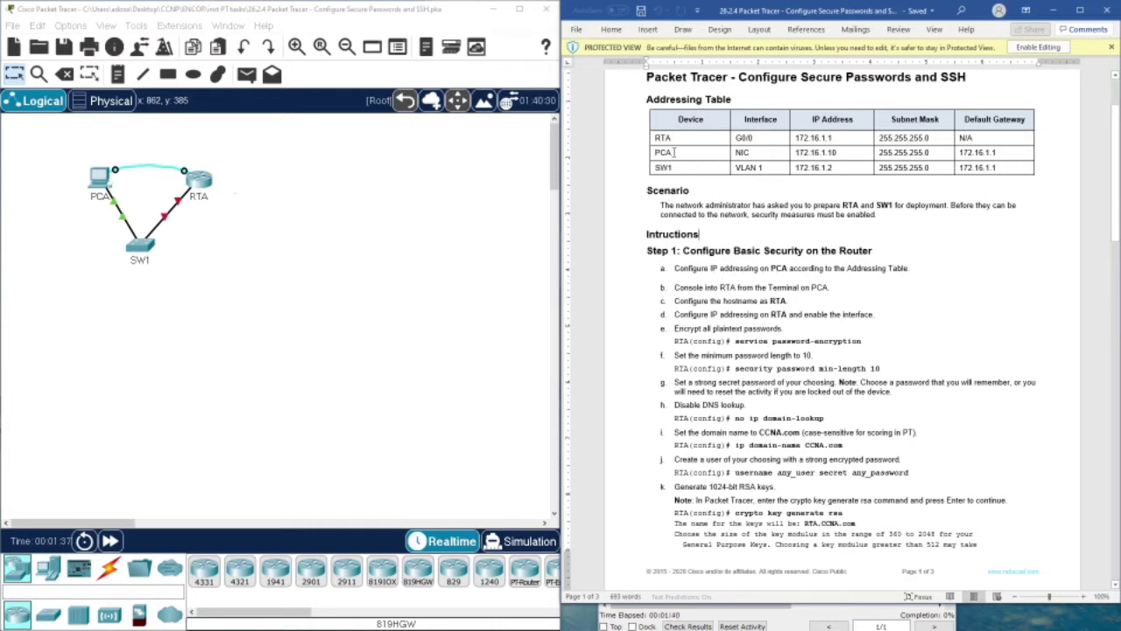
# Copy 172.16.1.10 from the addressing table into PCA's IPv4 address field.
pyautogui.doubleClick(821, 152)
pyautogui.rightClick(801, 153)
pyautogui.click(827, 174)
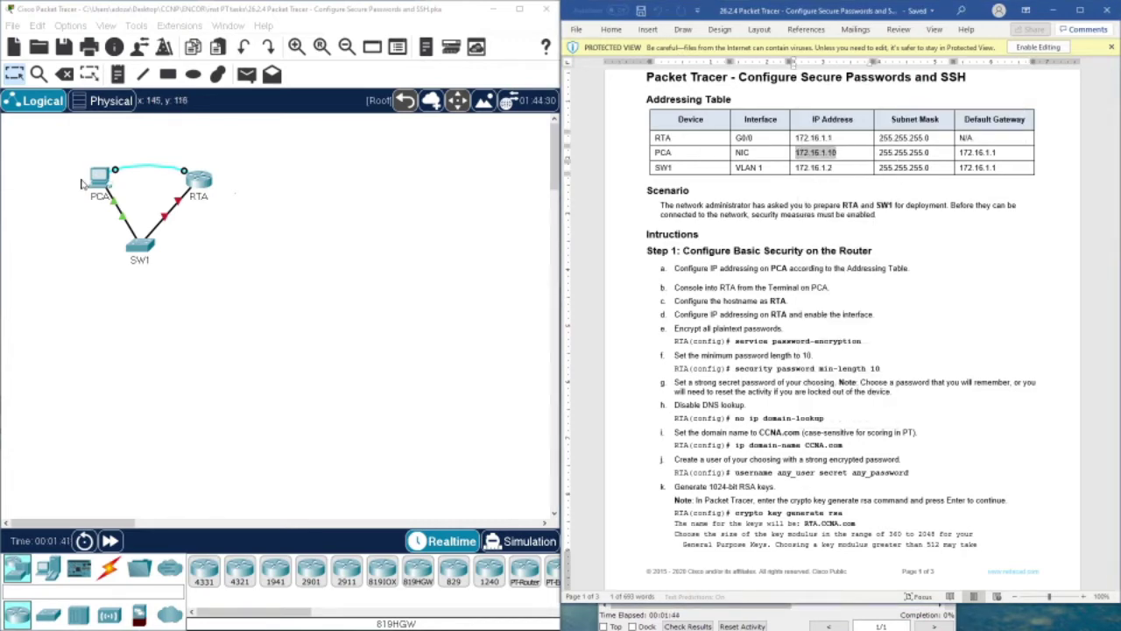
pyautogui.click(112, 178)
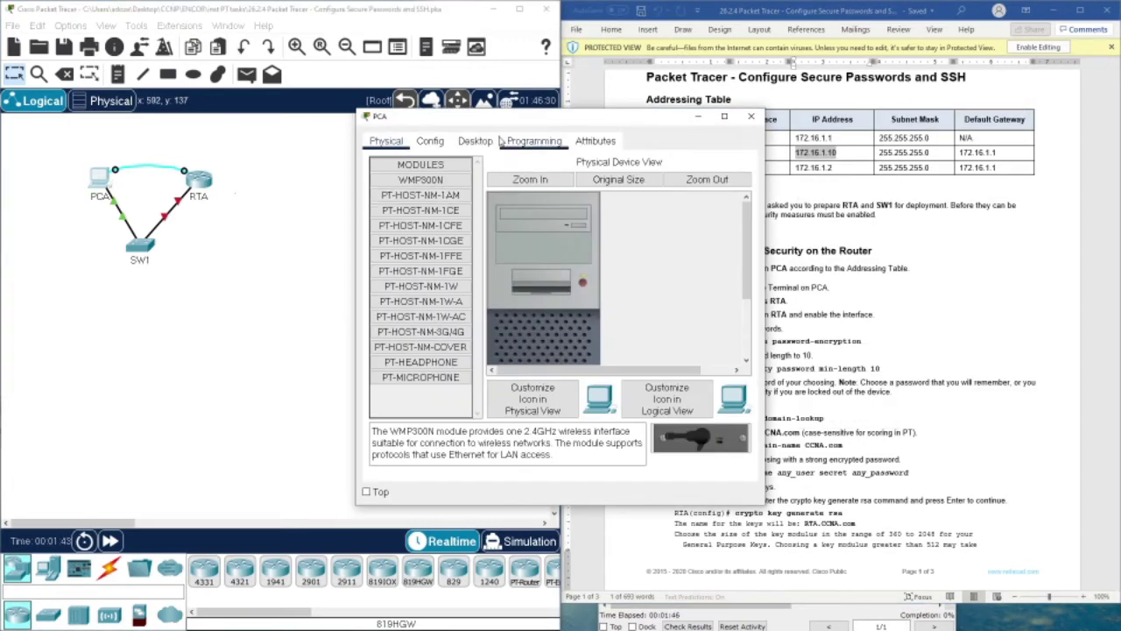
pyautogui.moveTo(380, 111); pyautogui.dragTo(223, 127)
pyautogui.click(235, 150)
pyautogui.click(174, 195)
pyautogui.rightClick(310, 242)
pyautogui.click(341, 309)
# Replace PCA's auto-filled 255.255.0.0 mask with 255.255.255.0 from the table.
pyautogui.click(874, 152)
pyautogui.rightClick(874, 152)
pyautogui.click(907, 185)
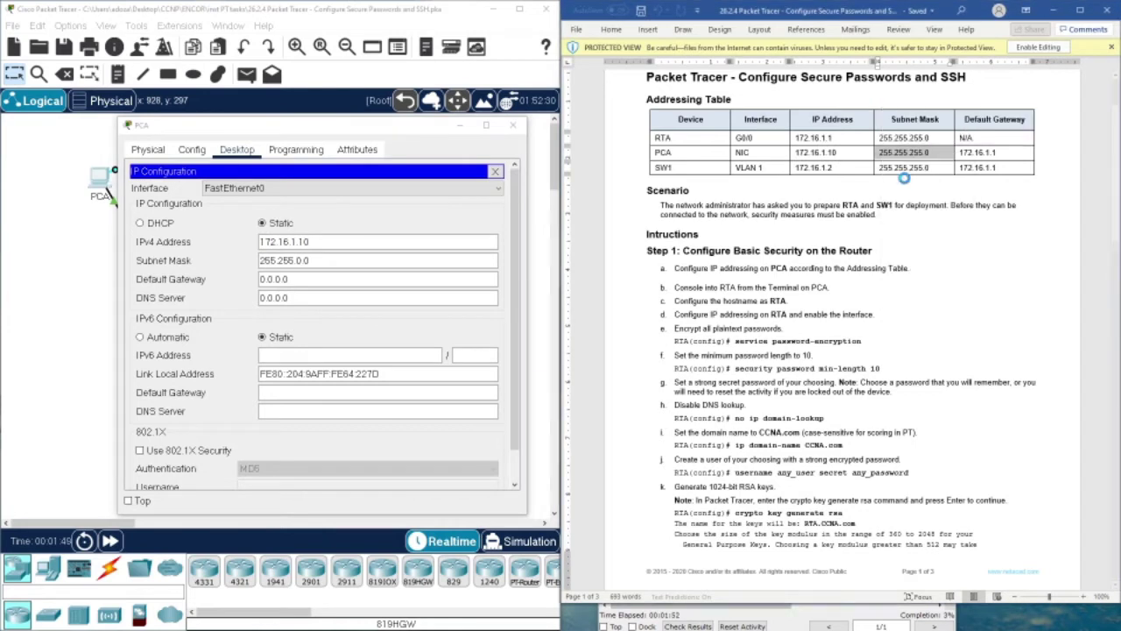
pyautogui.click(334, 260)
pyautogui.moveTo(333, 261); pyautogui.dragTo(250, 263)
pyautogui.rightClick(285, 260)
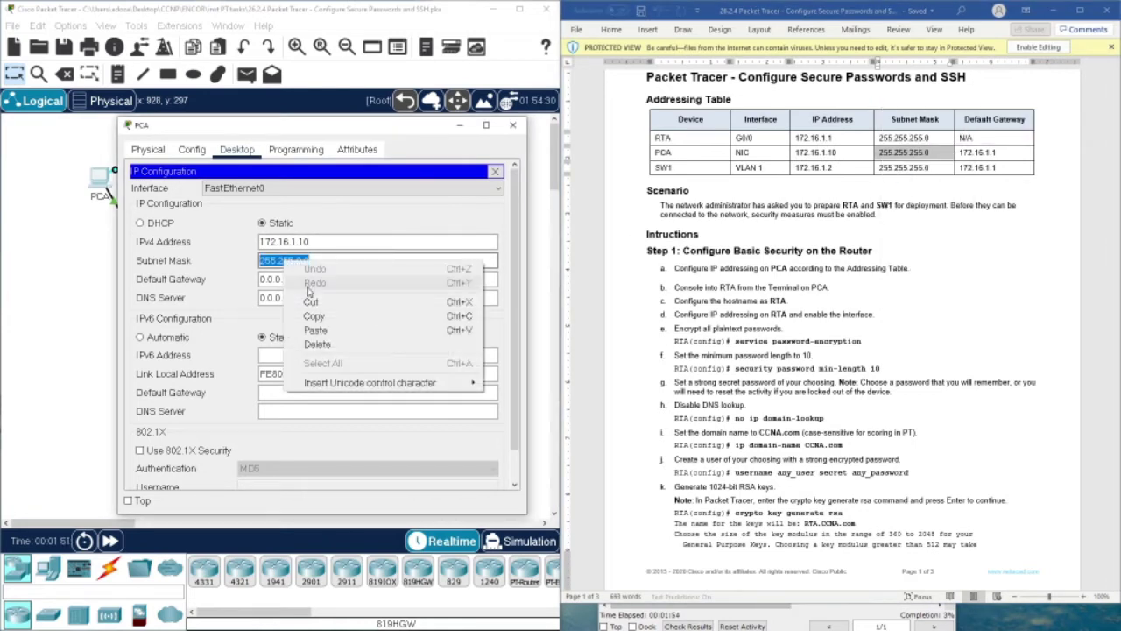
pyautogui.click(319, 330)
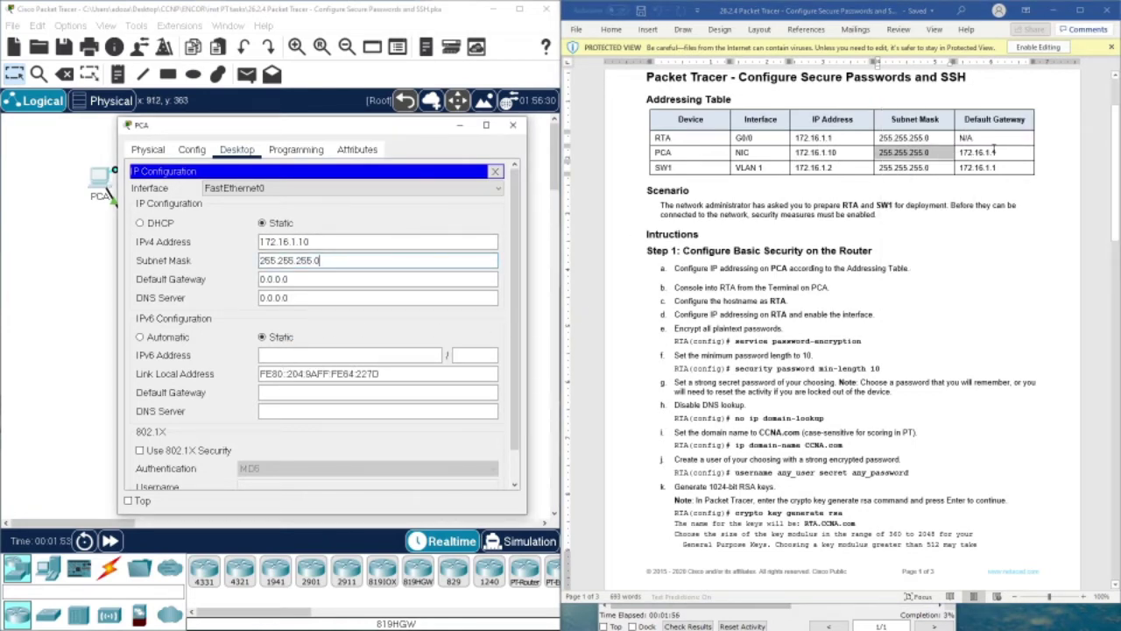
# Paste 172.16.1.1 as PCA's default gateway and close its window.
pyautogui.moveTo(996, 153); pyautogui.dragTo(959, 154)
pyautogui.rightClick(963, 149)
pyautogui.click(979, 175)
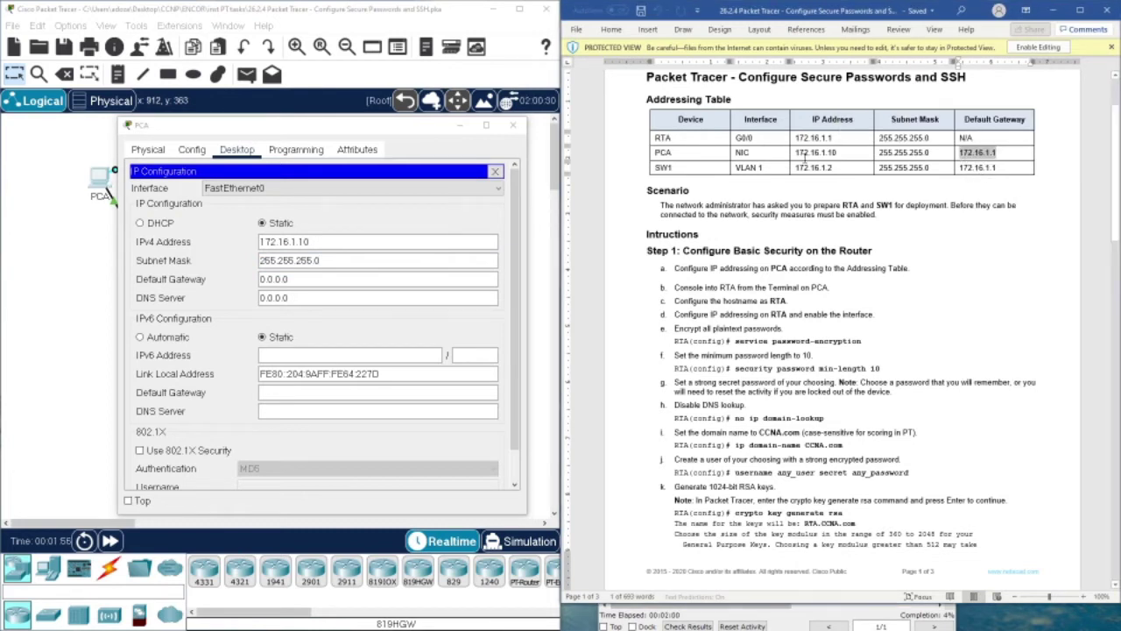
pyautogui.moveTo(403, 132); pyautogui.dragTo(365, 257)
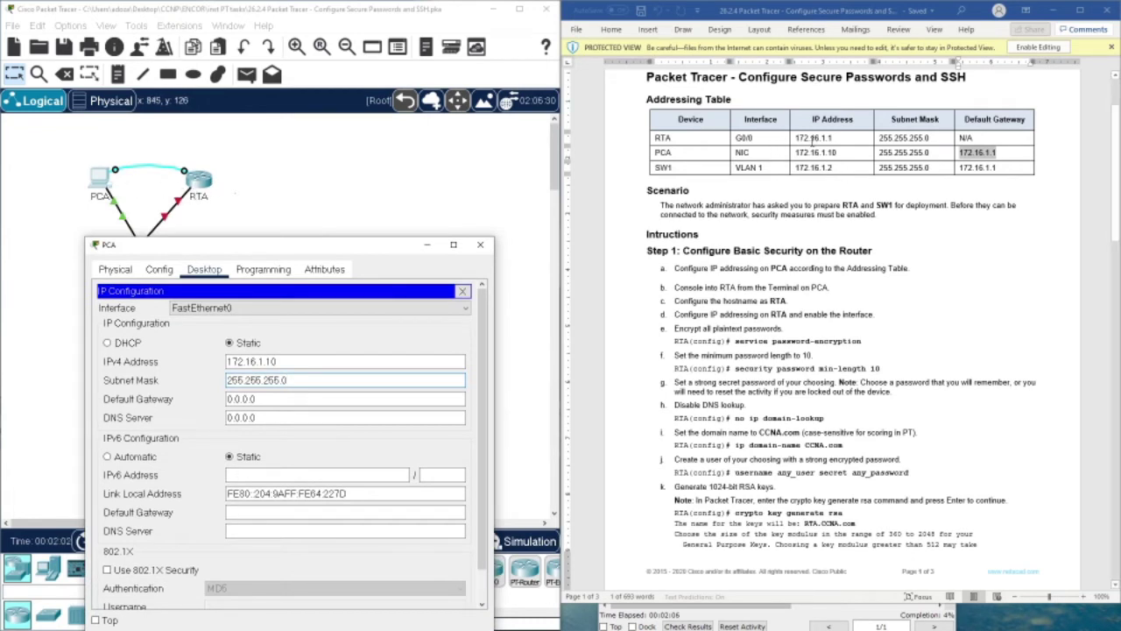
pyautogui.press('Tab')
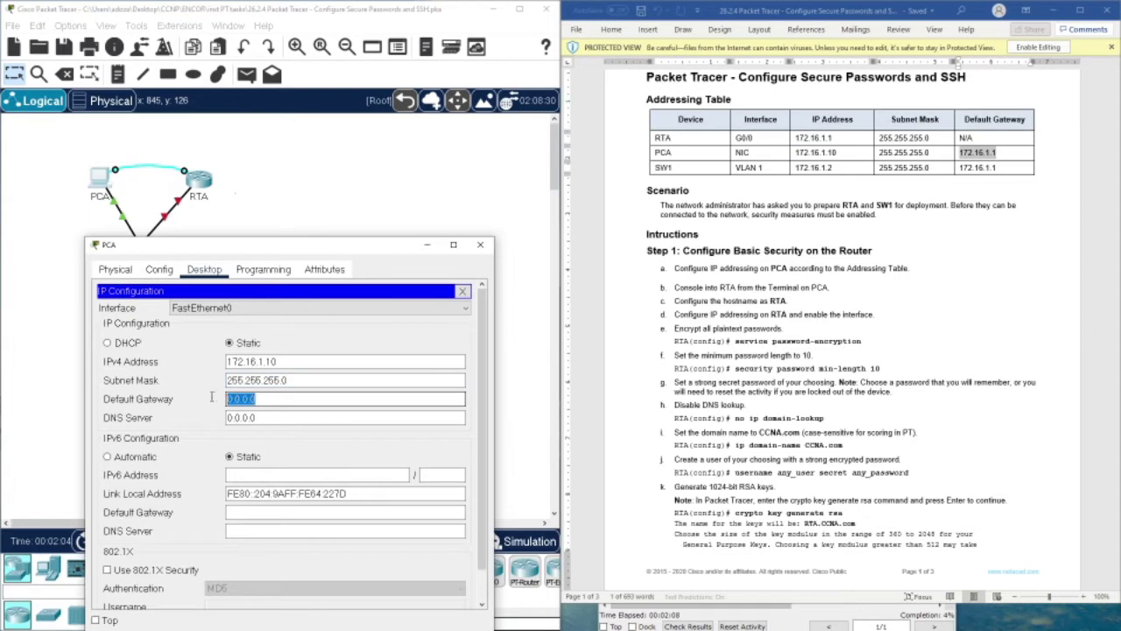
pyautogui.rightClick(233, 398)
pyautogui.click(274, 464)
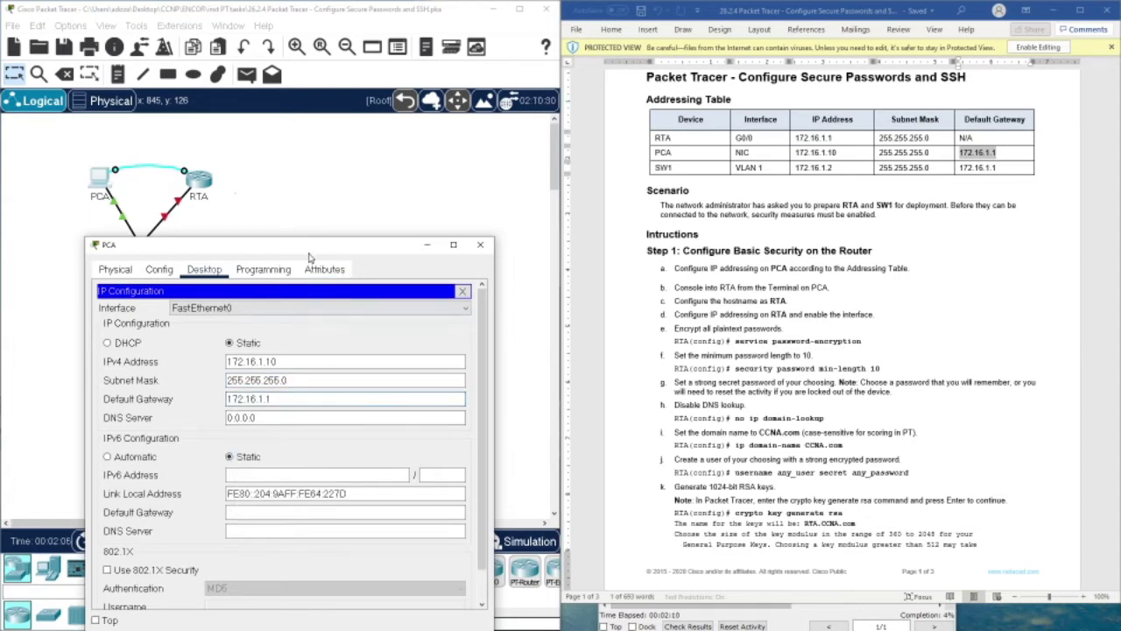
pyautogui.moveTo(309, 250); pyautogui.dragTo(324, 182)
pyautogui.click(495, 176)
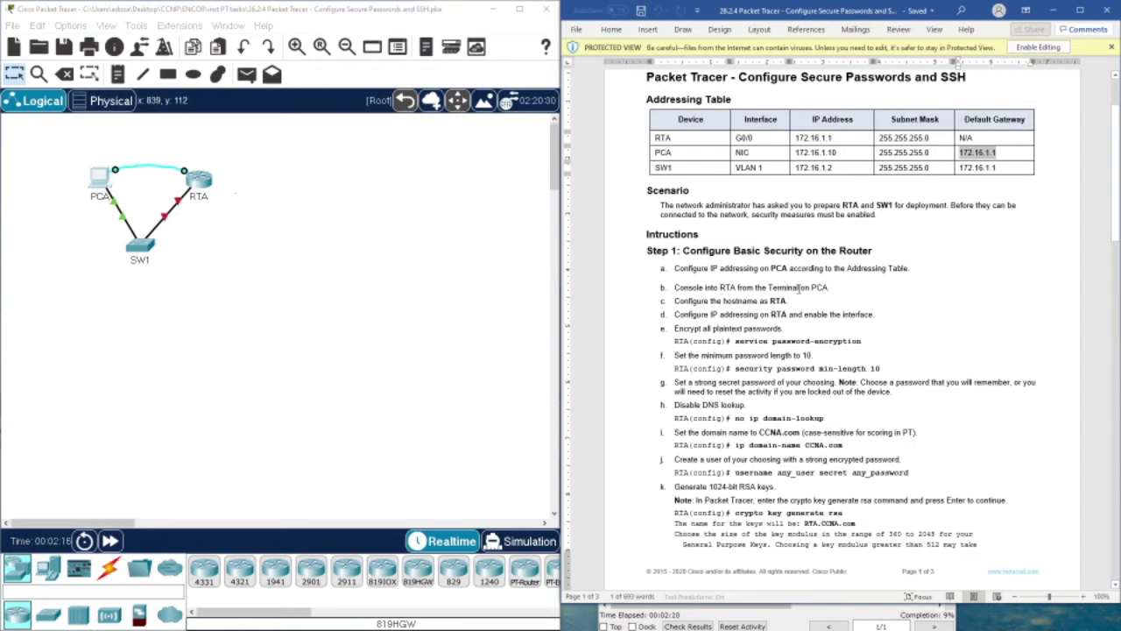
# Open RTA's device window on its command line and dismiss the message box.
pyautogui.click(203, 181)
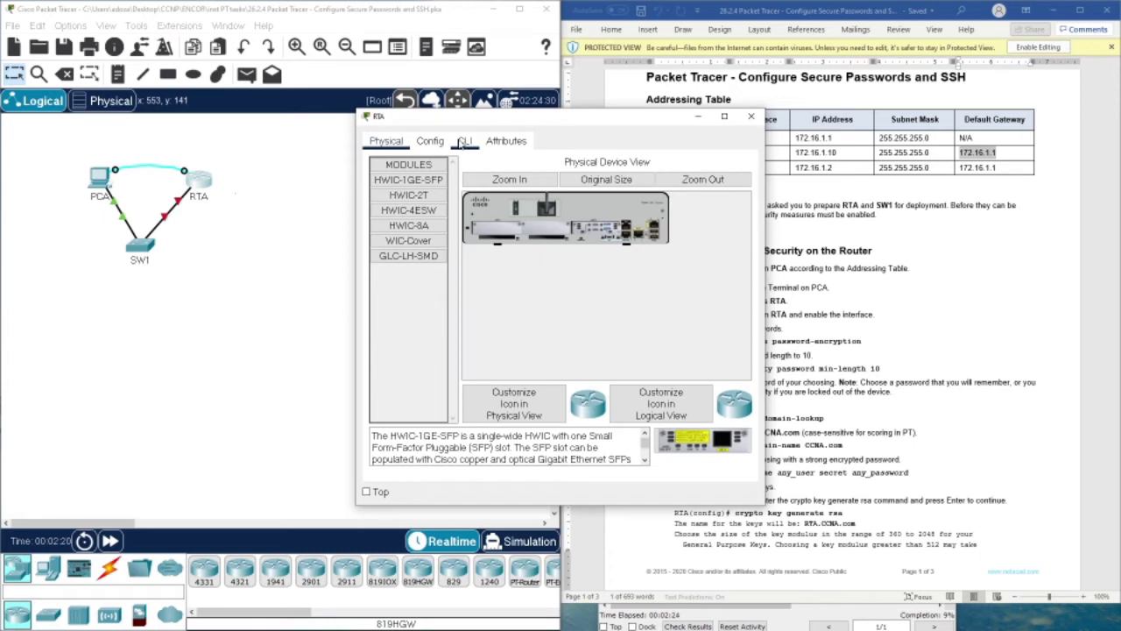
pyautogui.click(463, 143)
pyautogui.click(335, 339)
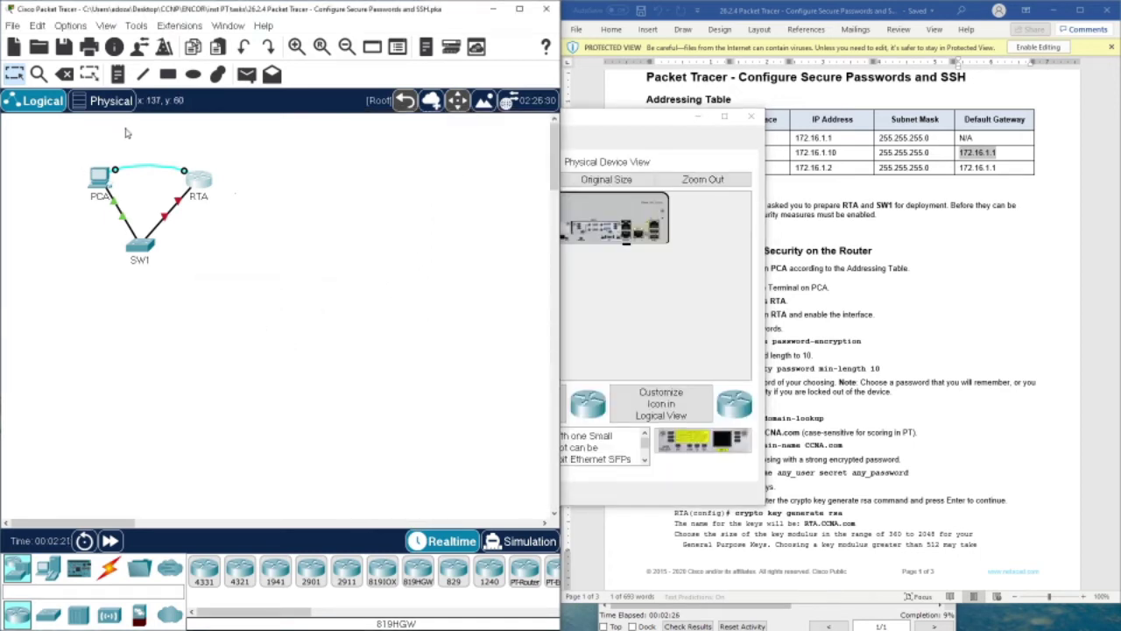
pyautogui.click(650, 127)
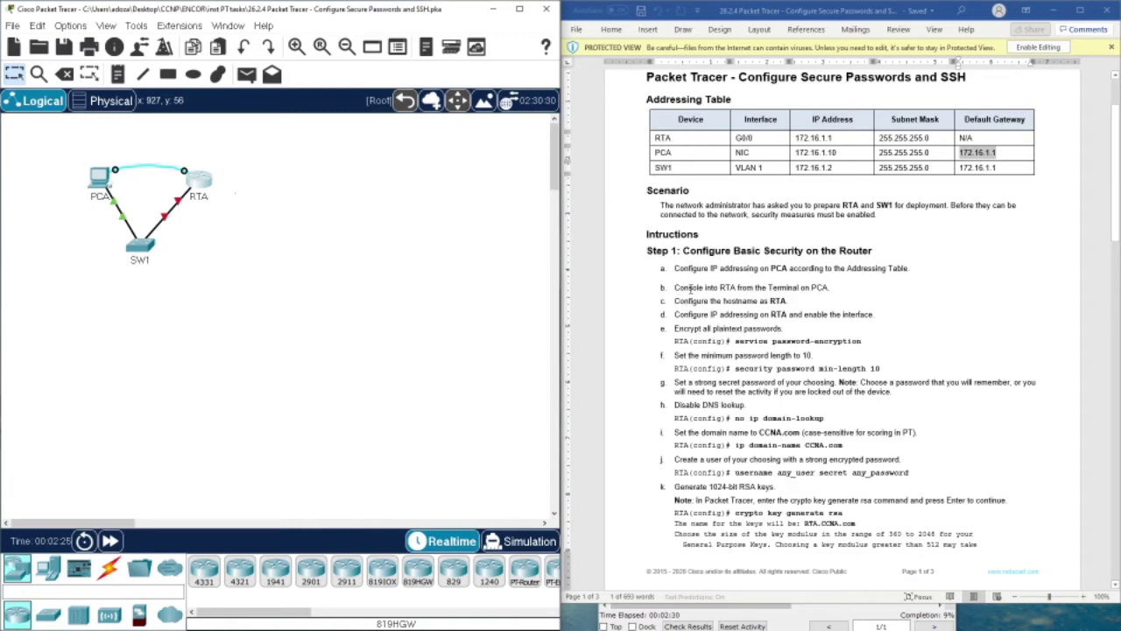
# Connect PCA's Terminal to the router console with default settings to get the Router> prompt.
pyautogui.click(99, 177)
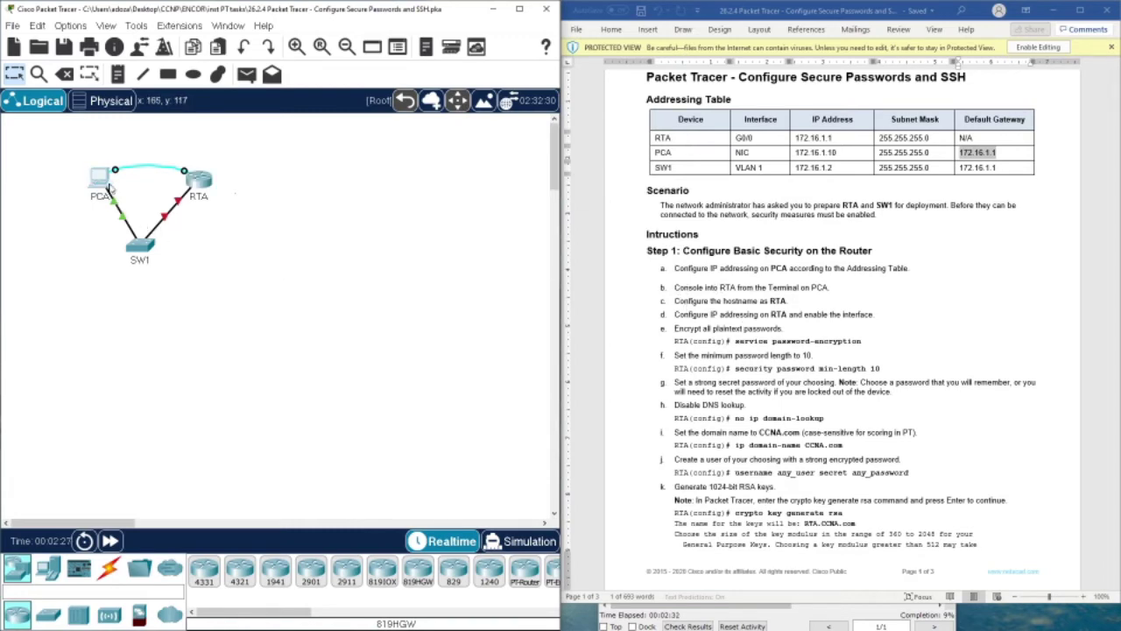
pyautogui.click(565, 192)
pyautogui.moveTo(548, 117); pyautogui.dragTo(302, 116)
pyautogui.click(477, 290)
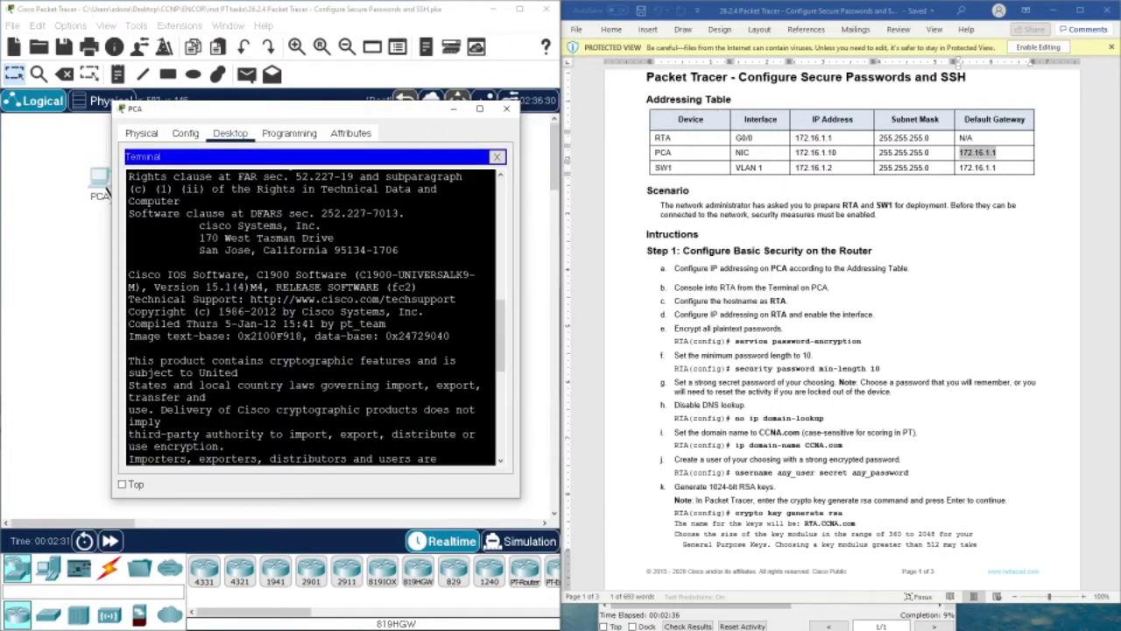
pyautogui.press('Return')
pyautogui.press('Return')
pyautogui.press('Return')
pyautogui.press('Return')
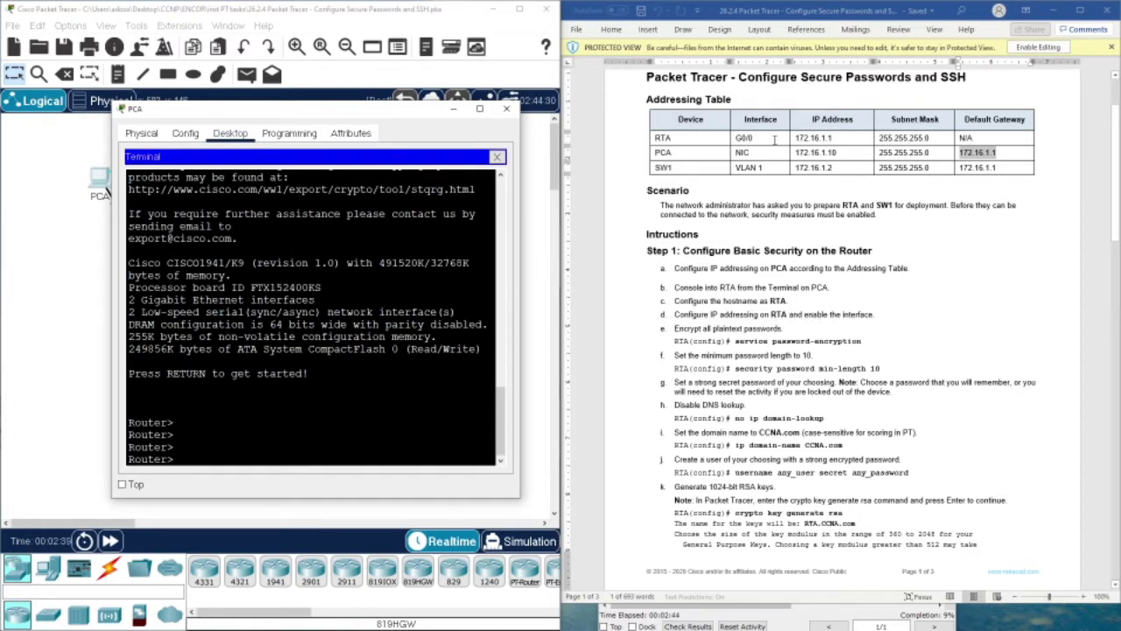
# Copy RTA's address 172.16.1.1 from the addressing table.
pyautogui.moveTo(832, 137); pyautogui.dragTo(797, 138)
pyautogui.rightClick(800, 140)
pyautogui.click(825, 163)
# Enter privileged and global configuration mode and select interface G0/0.
pyautogui.click(173, 422)
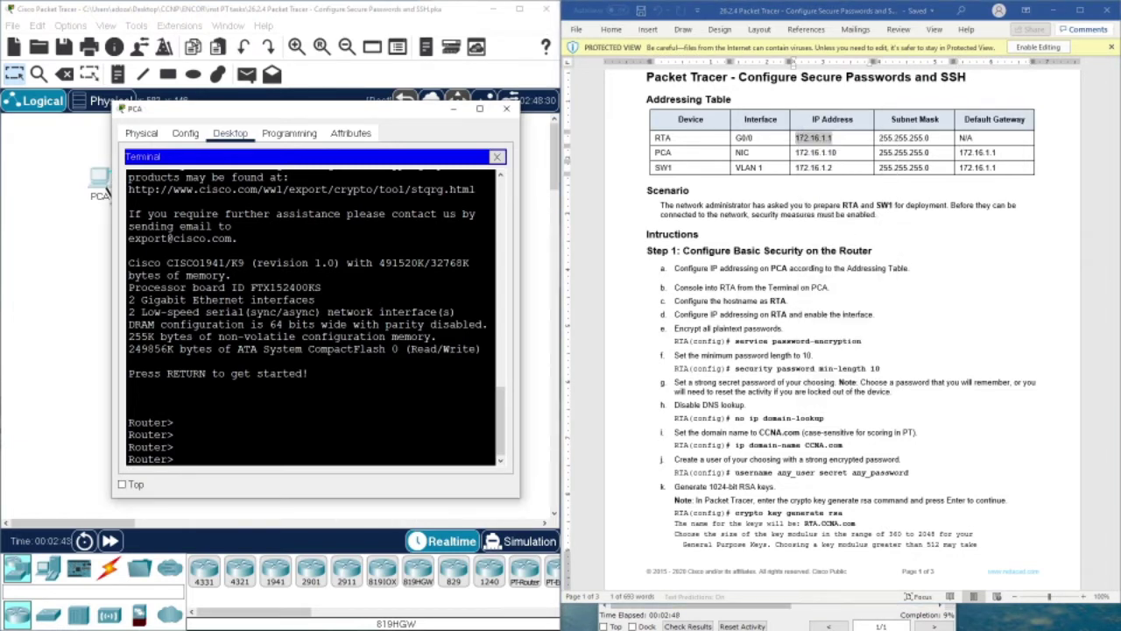
pyautogui.write('en')
pyautogui.press('Return')
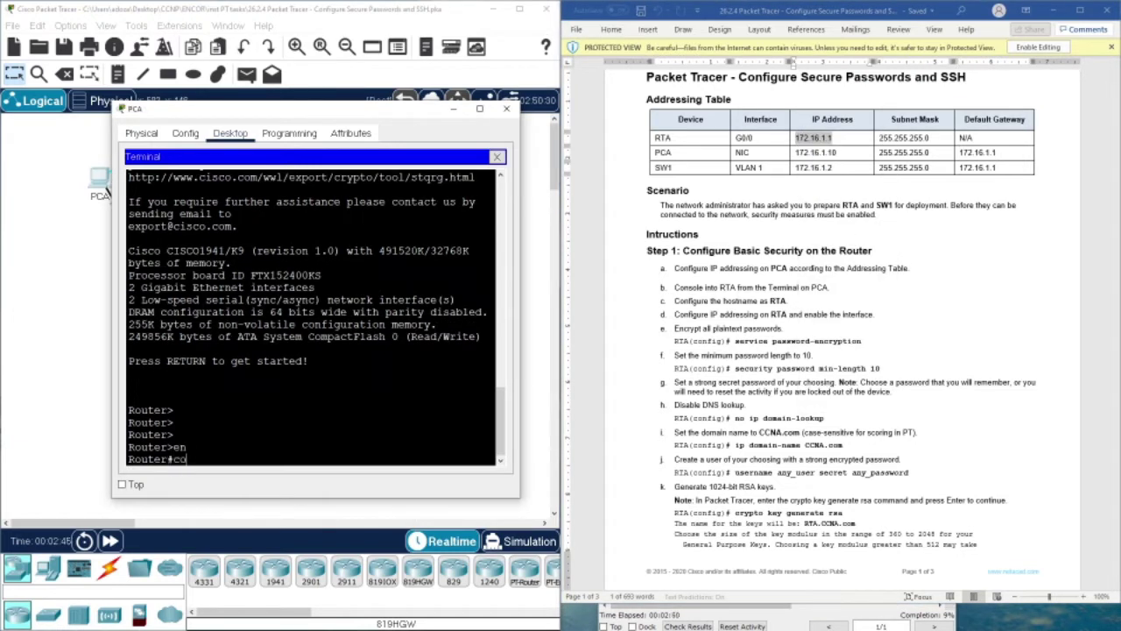
pyautogui.write('conf t')
pyautogui.press('Return')
pyautogui.write('int g')
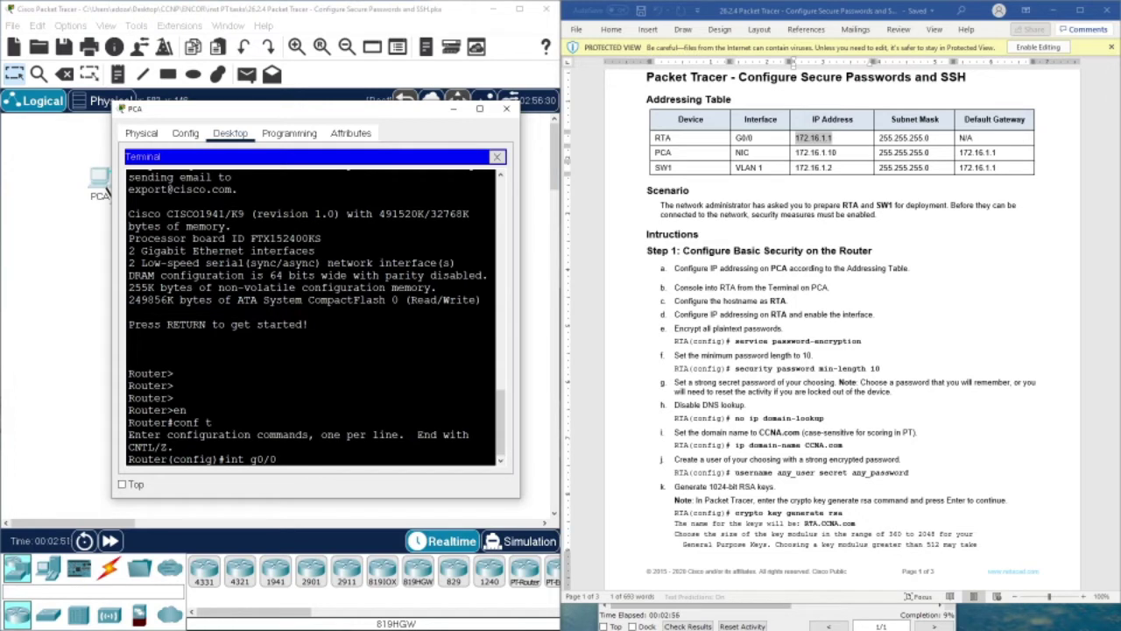
pyautogui.write('0/0')
pyautogui.press('Return')
# Assign ip address 172.16.1.1 255.255.255.0 to G0/0, pasting values from the table.
pyautogui.write('ip ad')
pyautogui.press('Tab')
pyautogui.rightClick(252, 462)
pyautogui.click(278, 471)
pyautogui.moveTo(924, 138); pyautogui.dragTo(881, 138)
pyautogui.rightClick(886, 142)
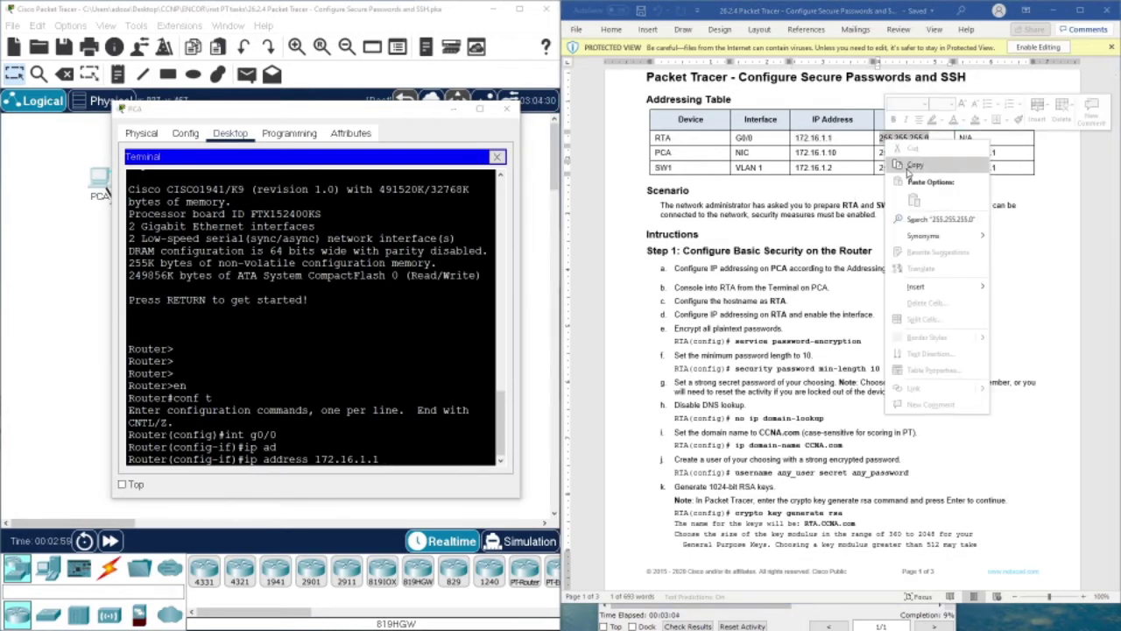
pyautogui.click(909, 168)
pyautogui.rightClick(416, 465)
pyautogui.click(438, 474)
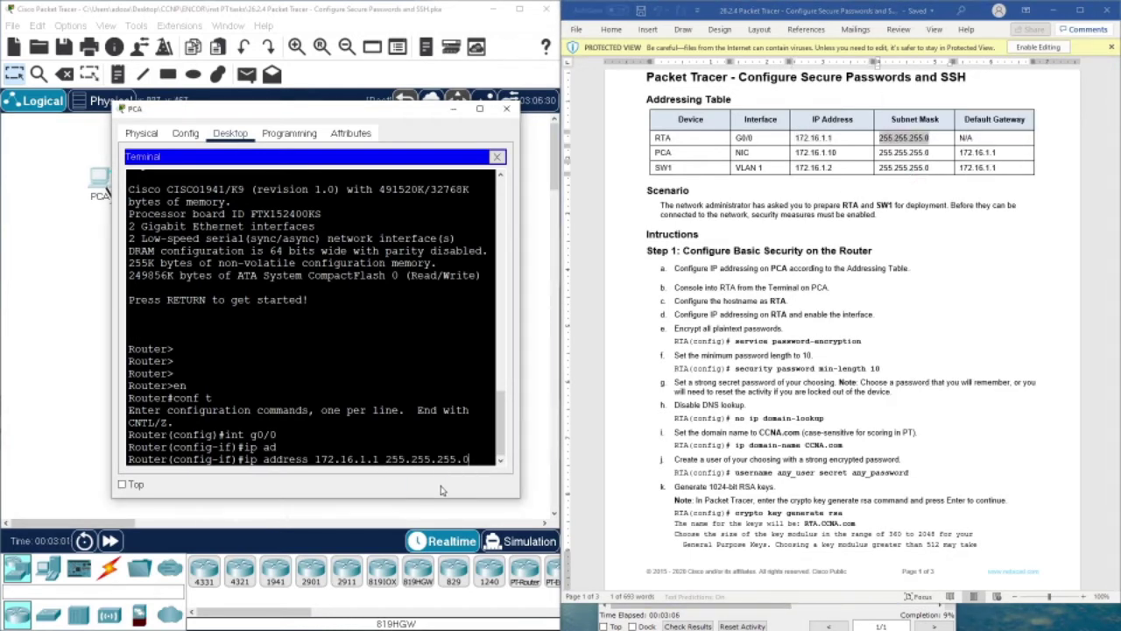
pyautogui.press('Return')
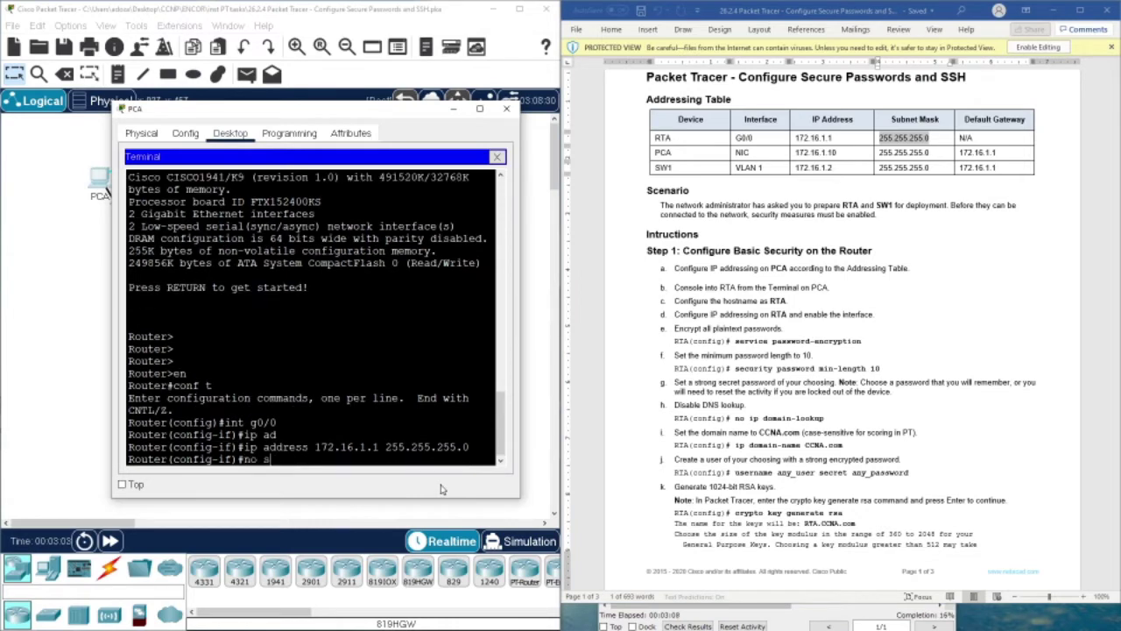
# Bring G0/0 up with no shutdown.
pyautogui.write('no sh')
pyautogui.press('Tab')
pyautogui.press('Return')
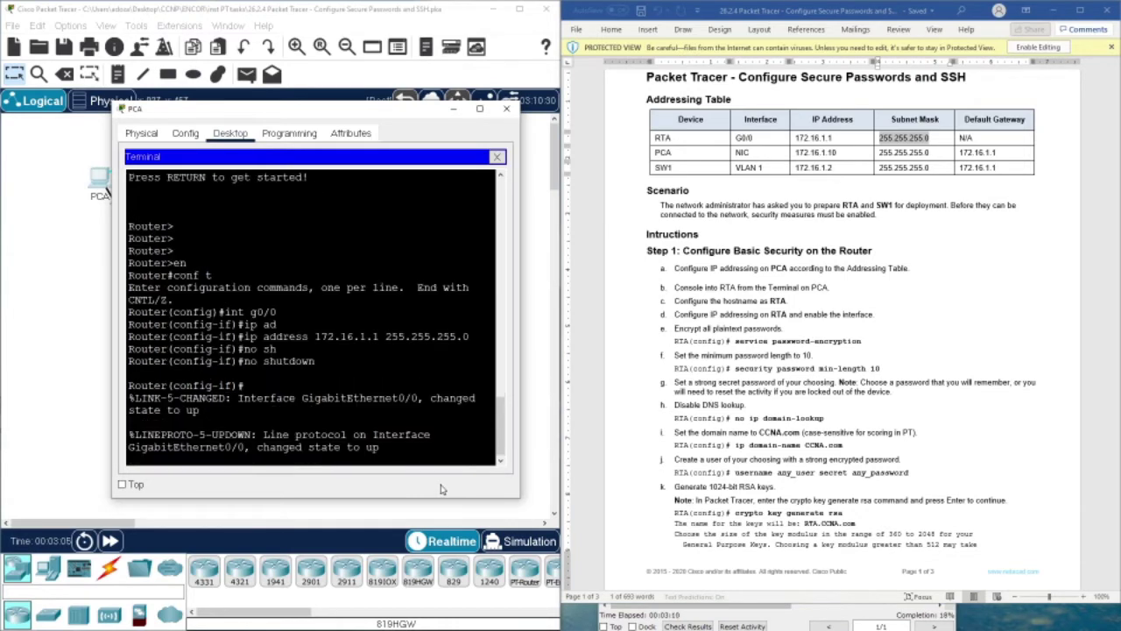
# Exit interface mode and set the router's hostname to RTA.
pyautogui.moveTo(419, 112); pyautogui.dragTo(312, 260)
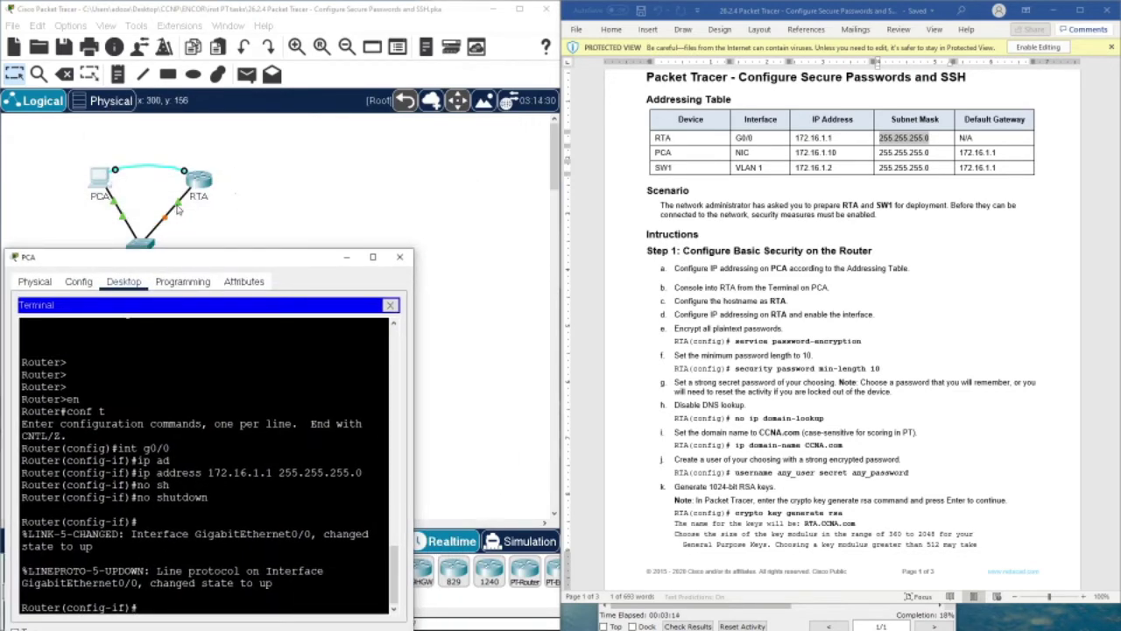
pyautogui.moveTo(178, 257); pyautogui.dragTo(234, 166)
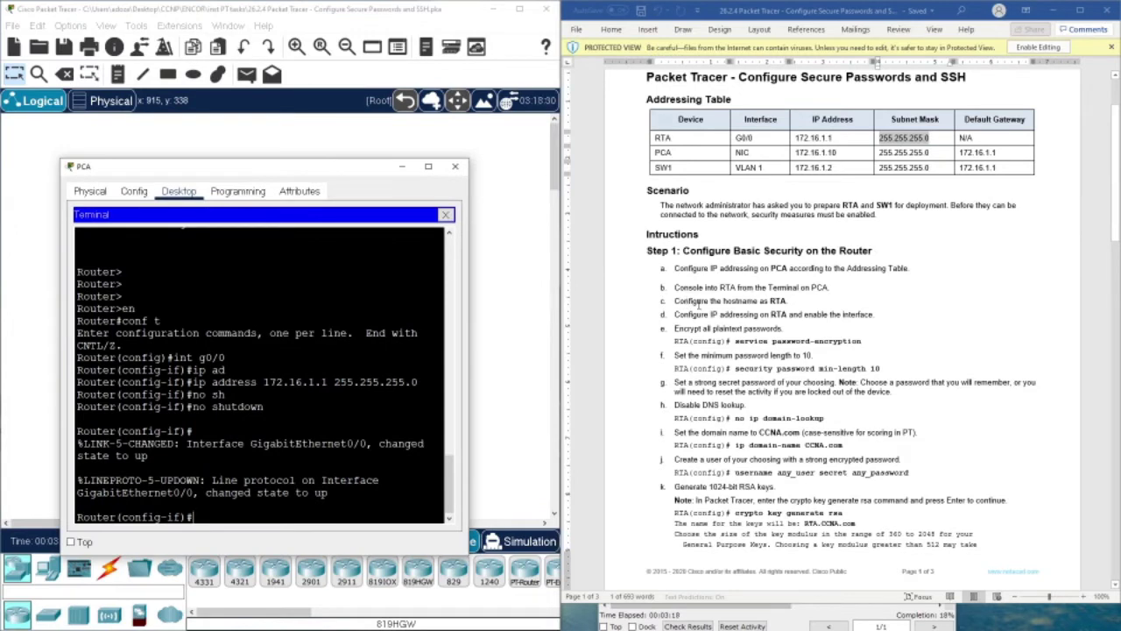
pyautogui.moveTo(326, 166); pyautogui.dragTo(370, 139)
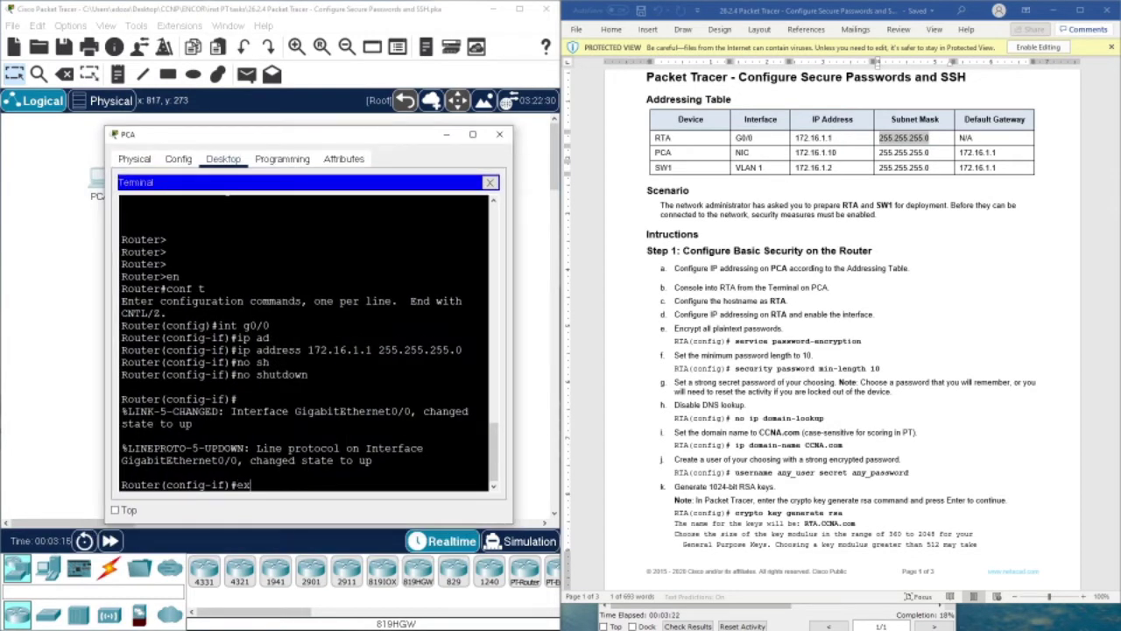
pyautogui.write('it')
pyautogui.press('Return')
pyautogui.press('Return')
pyautogui.write('hos')
pyautogui.press('Tab')
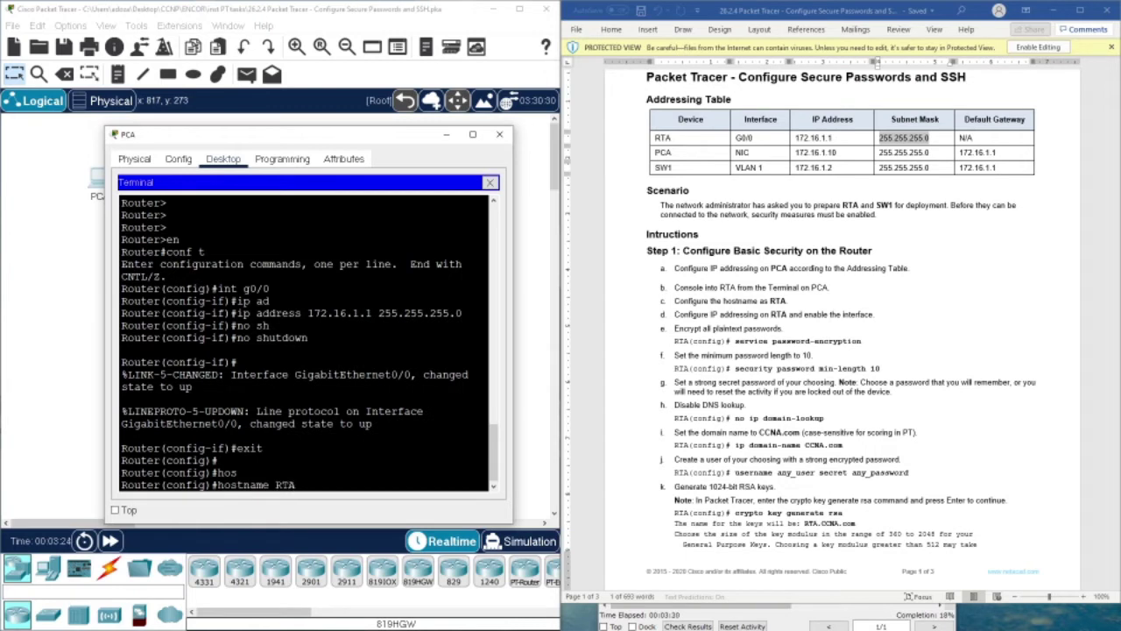
pyautogui.press('Return')
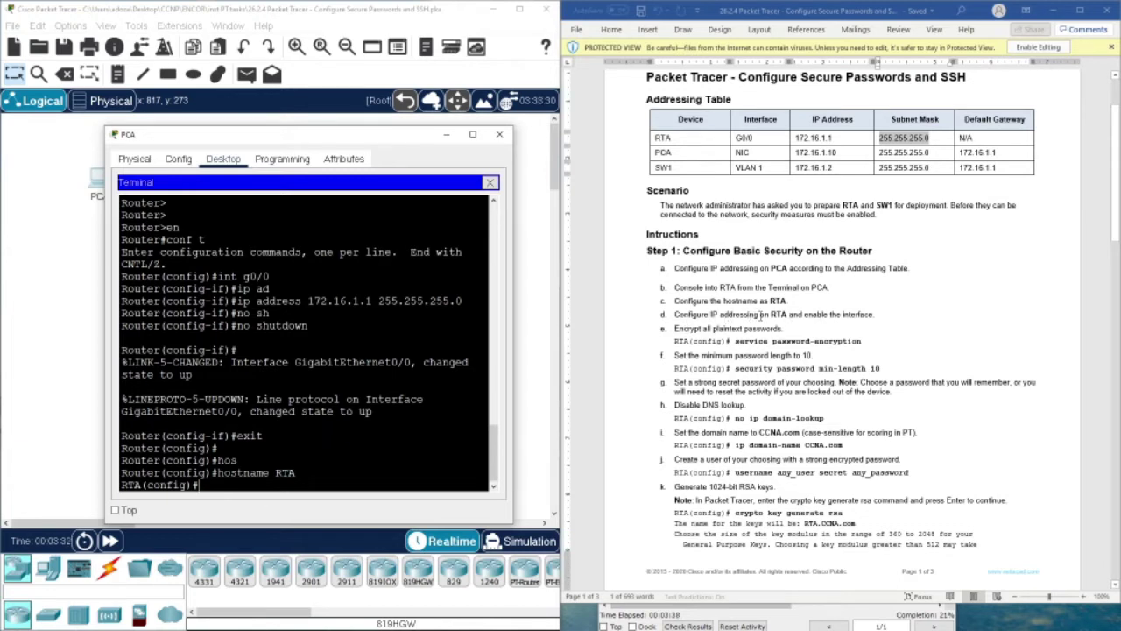
pyautogui.click(864, 318)
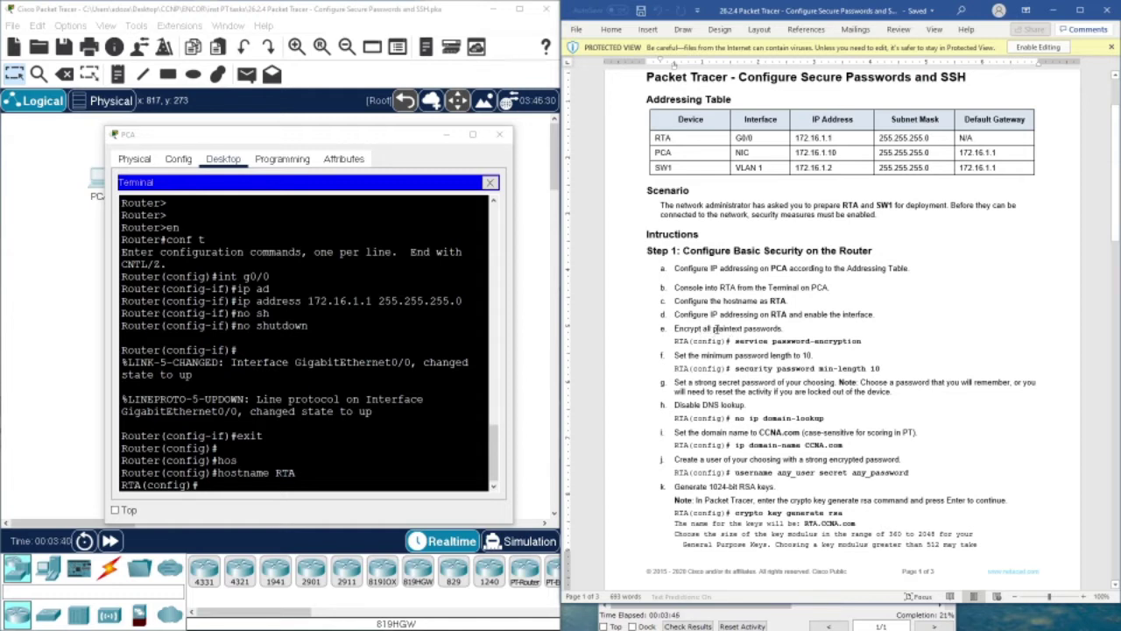
# Turn on service password-encryption on RTA.
pyautogui.moveTo(863, 342); pyautogui.dragTo(738, 345)
pyautogui.rightClick(739, 345)
pyautogui.click(770, 366)
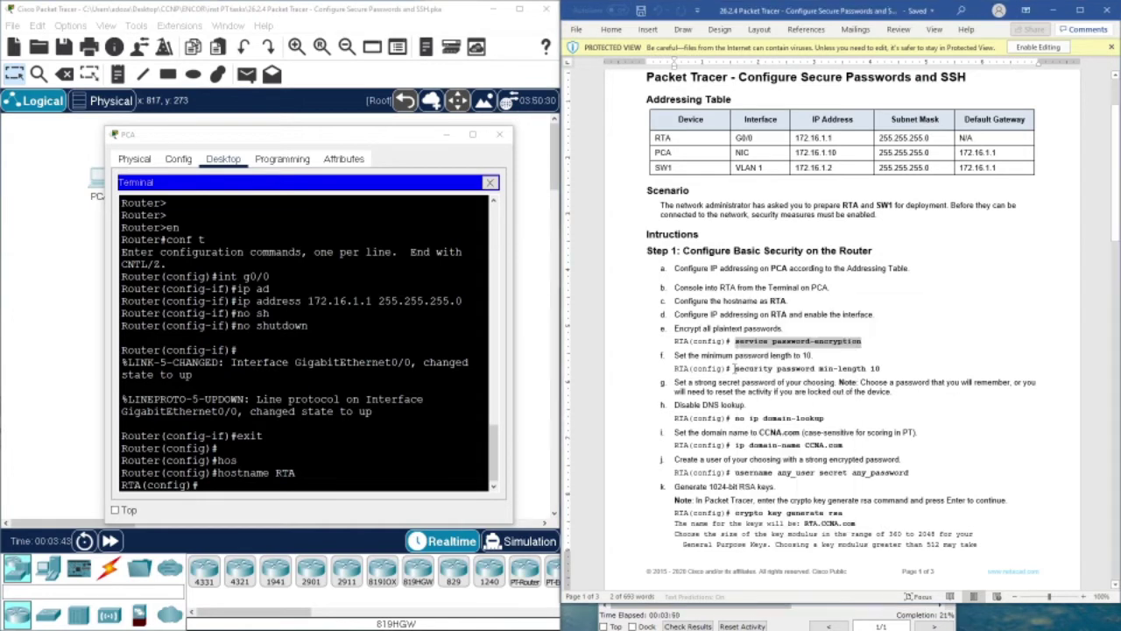
pyautogui.click(306, 464)
pyautogui.write('ser')
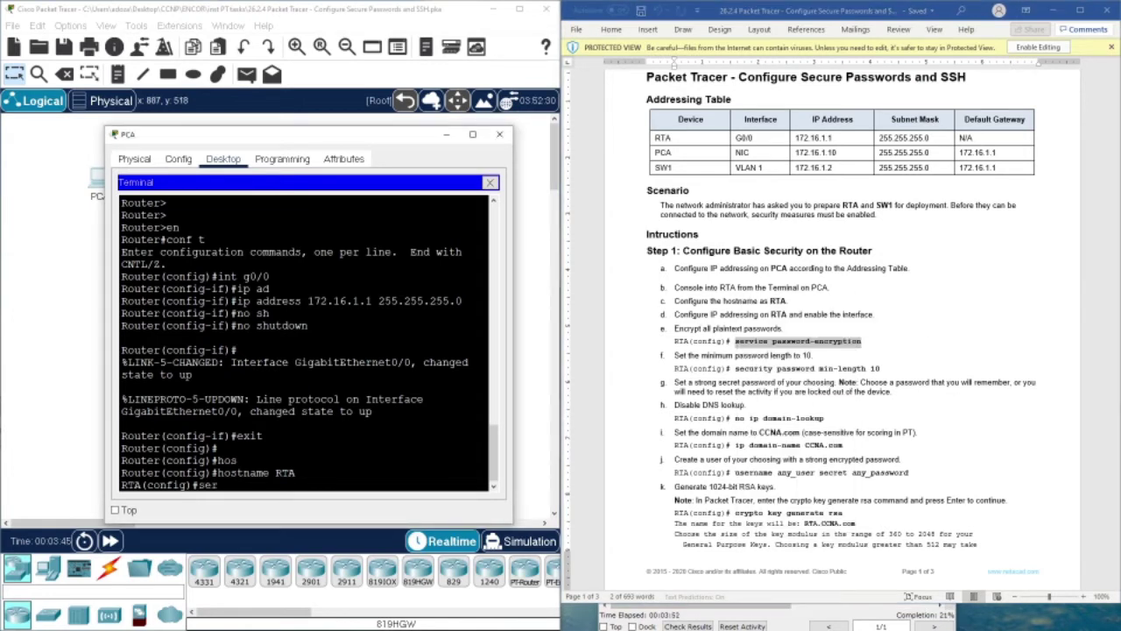
pyautogui.press('Tab')
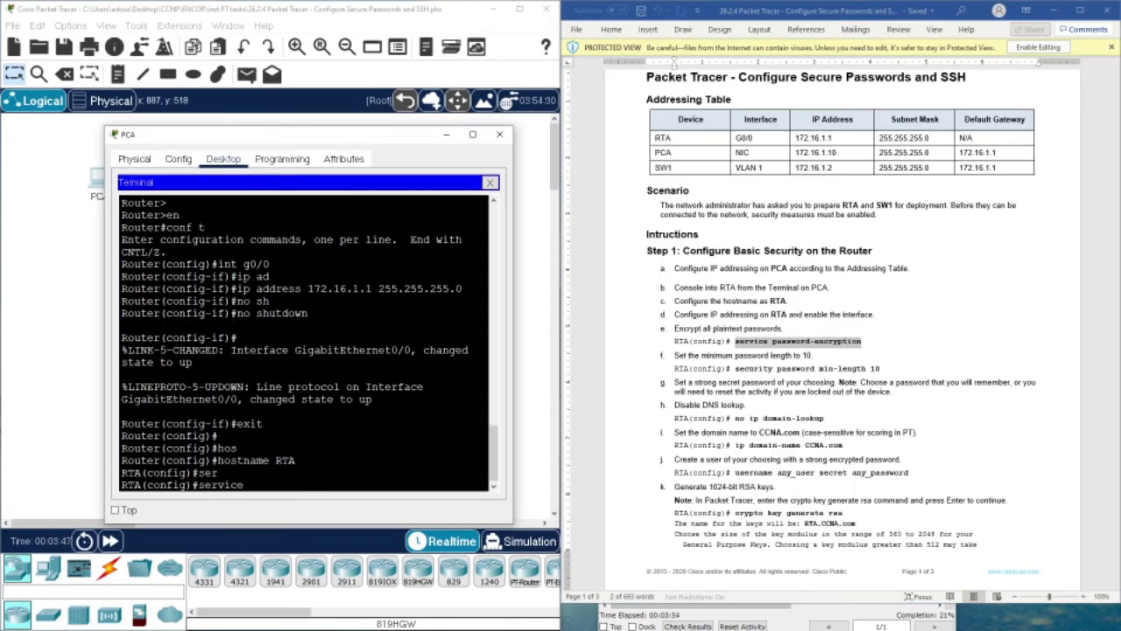
pyautogui.write('pas')
pyautogui.press('Tab')
pyautogui.press('Return')
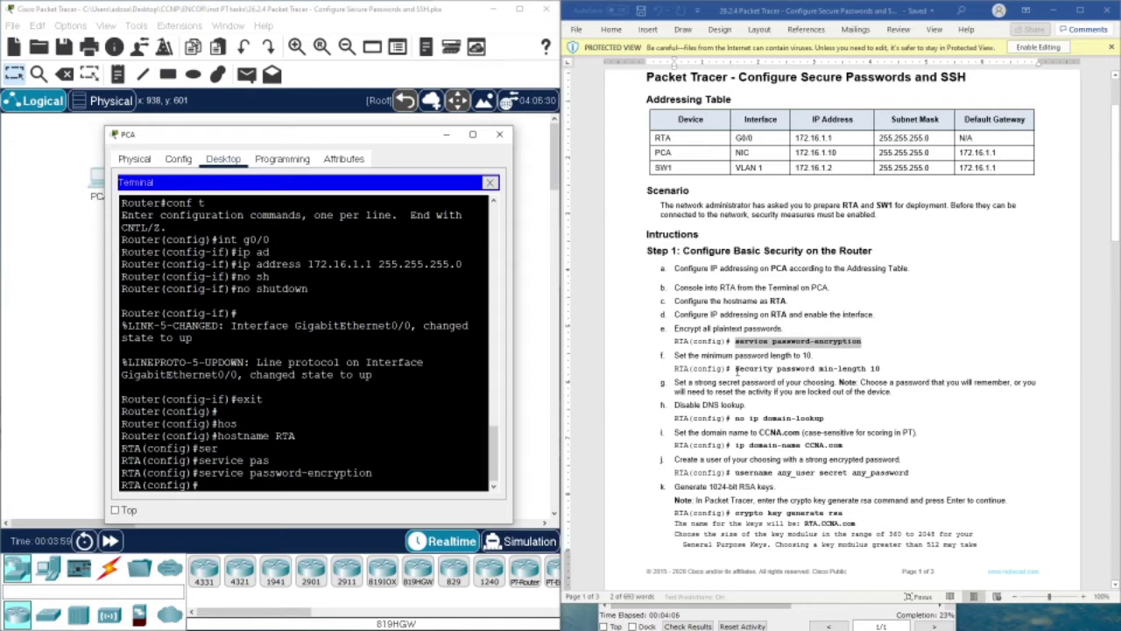
# Paste and run 'security password min-length 10' from the lab sheet.
pyautogui.moveTo(881, 367); pyautogui.dragTo(736, 368)
pyautogui.rightClick(755, 368)
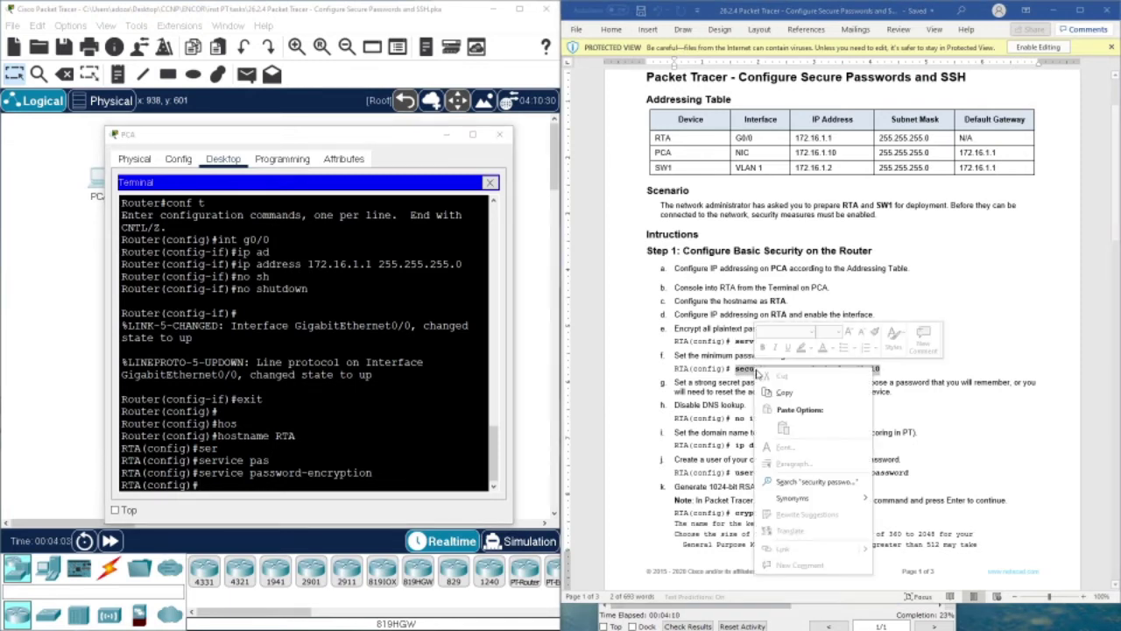
pyautogui.click(783, 392)
pyautogui.rightClick(253, 517)
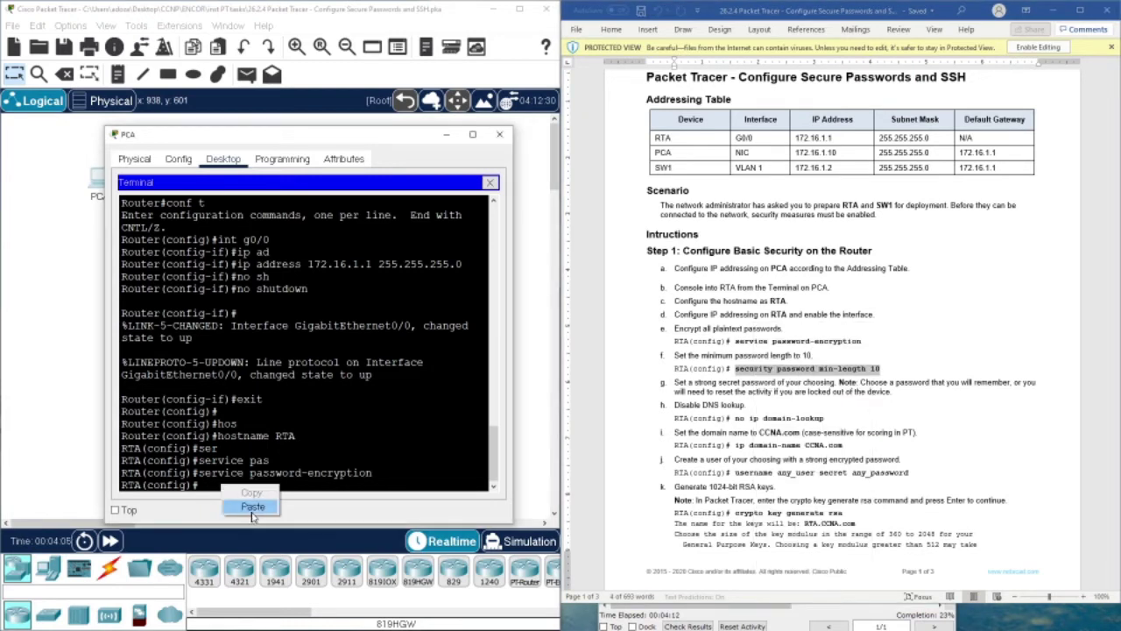
pyautogui.click(252, 507)
pyautogui.press('Return')
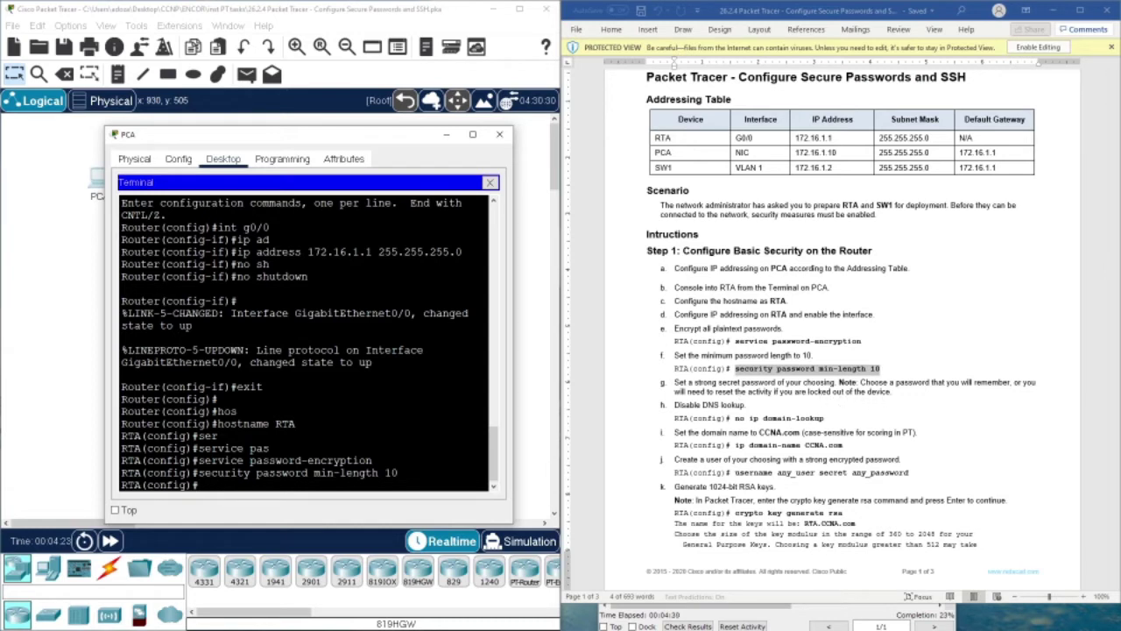
# Try an enable secret password that RTA rejects as shorter than 10 characters.
pyautogui.write('en')
pyautogui.press('Tab')
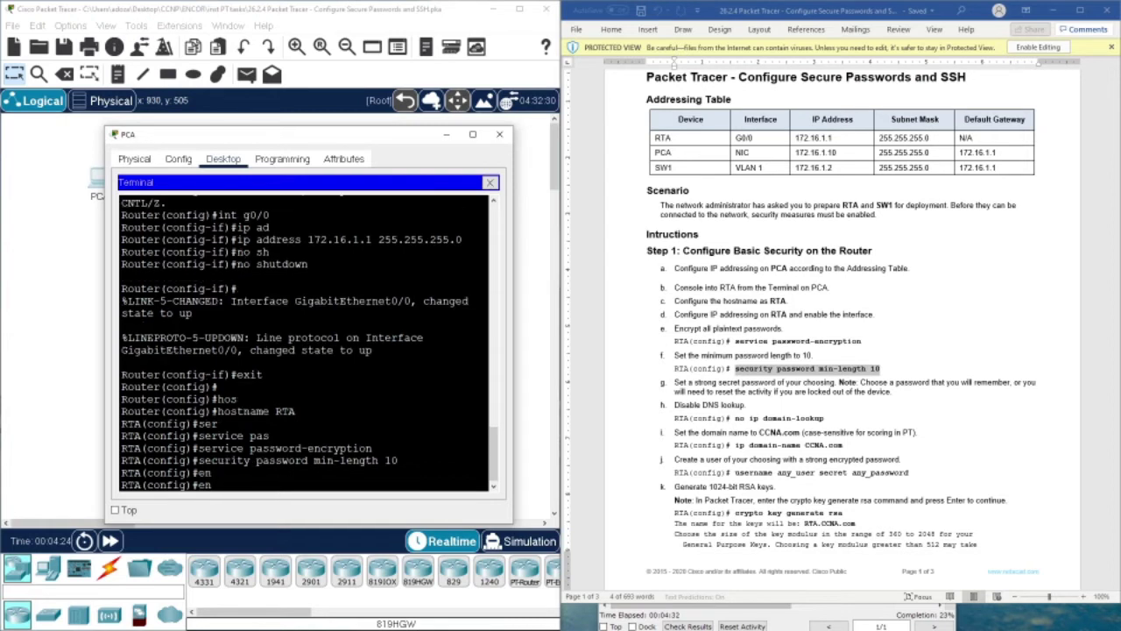
pyautogui.write('ab')
pyautogui.press('Tab')
pyautogui.write('se')
pyautogui.press('Tab')
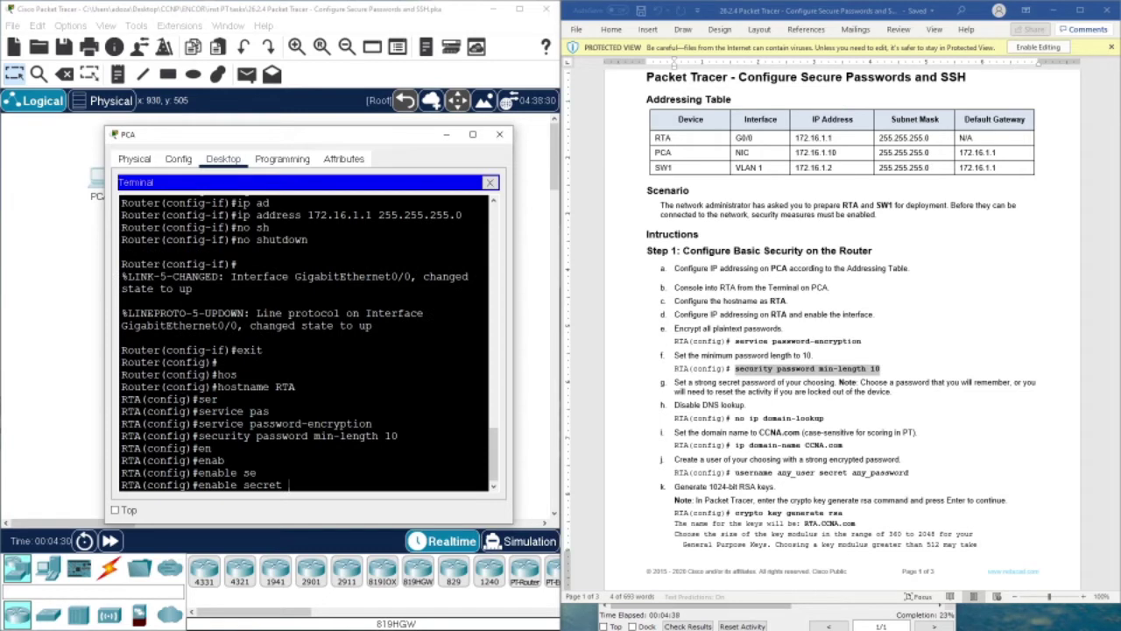
pyautogui.write('Cisco123!')
pyautogui.press('Return')
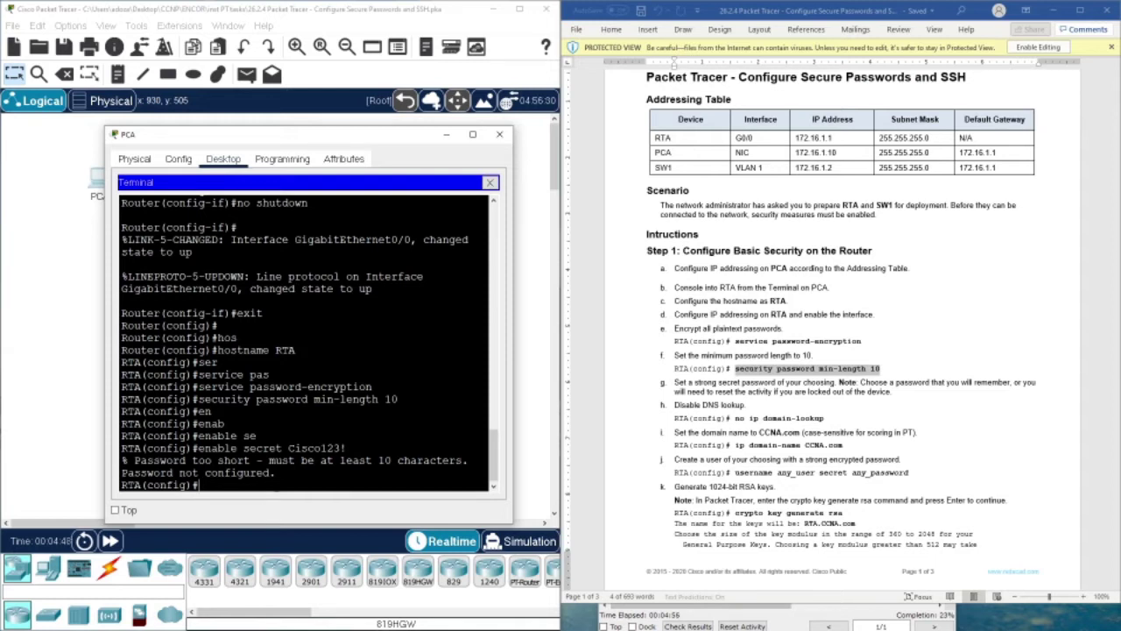
# Recall the enable secret command and lengthen the password until RTA accepts it.
pyautogui.press('Up')
pyautogui.write('456!')
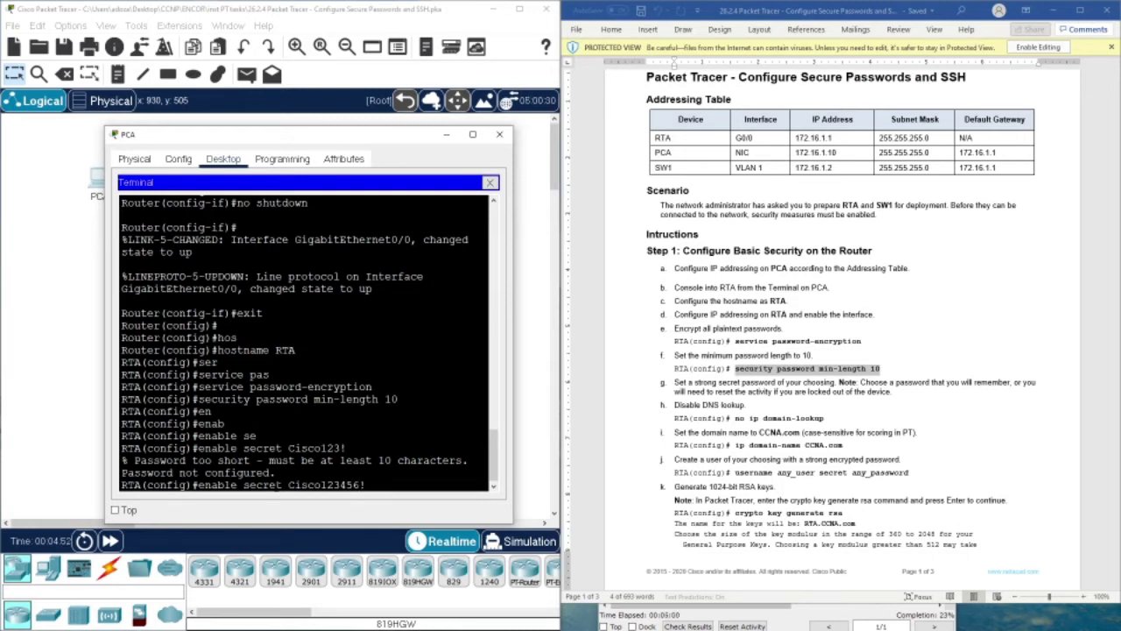
pyautogui.press('Left')
pyautogui.press('Left')
pyautogui.press('Left')
pyautogui.press('Right')
pyautogui.press('Return')
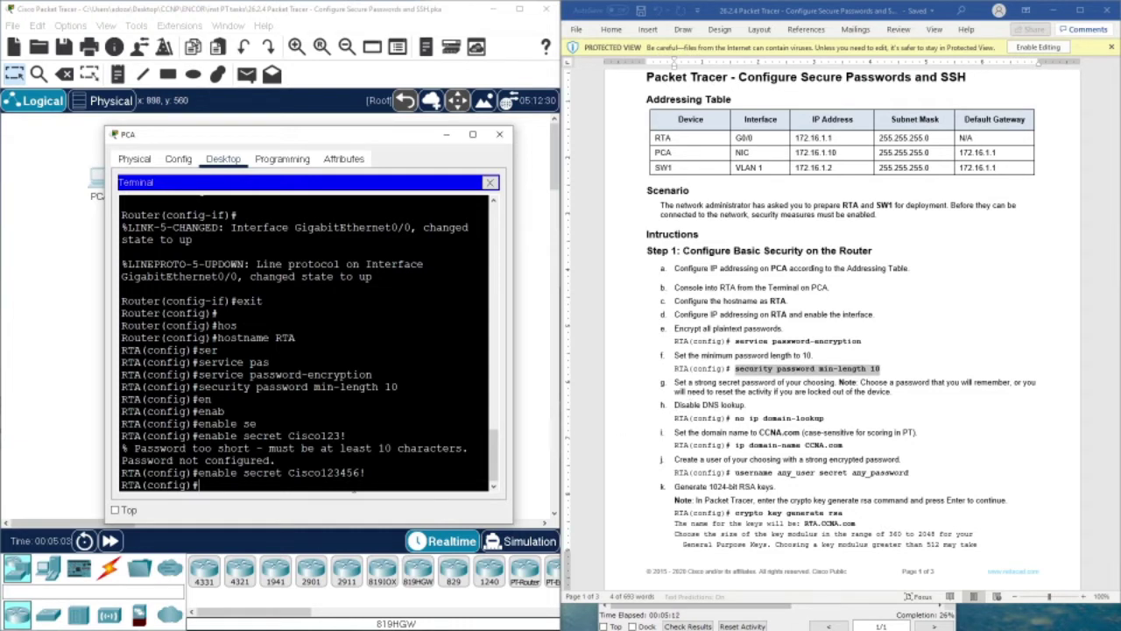
# Disable DNS lookup on RTA with no ip domain-lookup.
pyautogui.write('no ip domainn')
pyautogui.press('BackSpace')
pyautogui.press('Tab')
pyautogui.write('-l')
pyautogui.press('Tab')
pyautogui.press('Return')
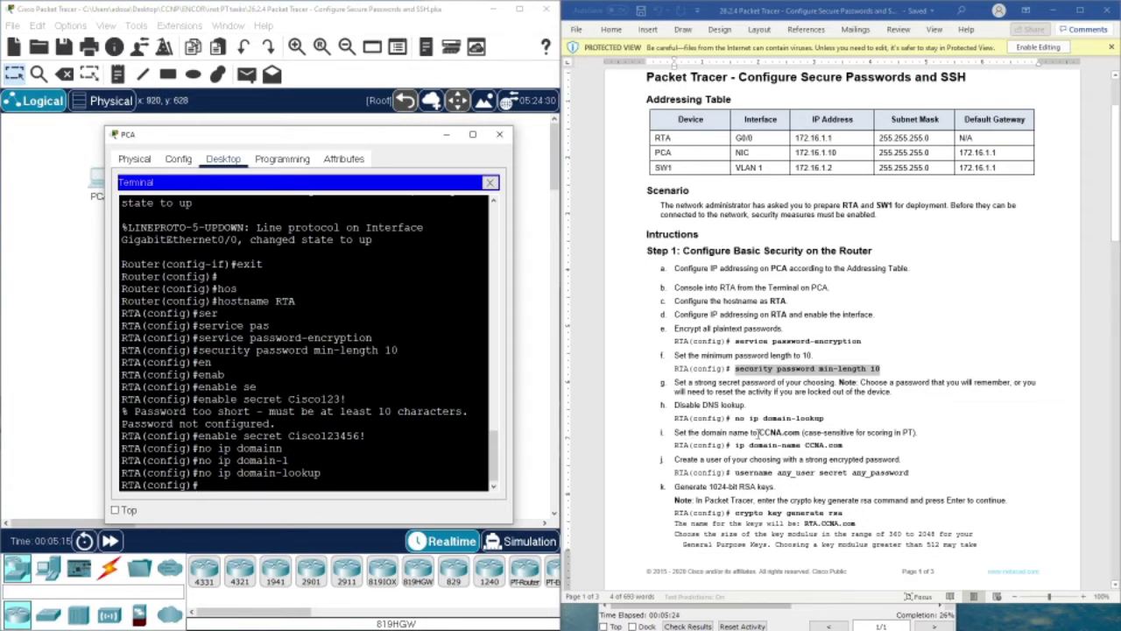
# Paste and run 'ip domain-name CCNA.com' from the lab sheet.
pyautogui.moveTo(759, 433); pyautogui.dragTo(800, 432)
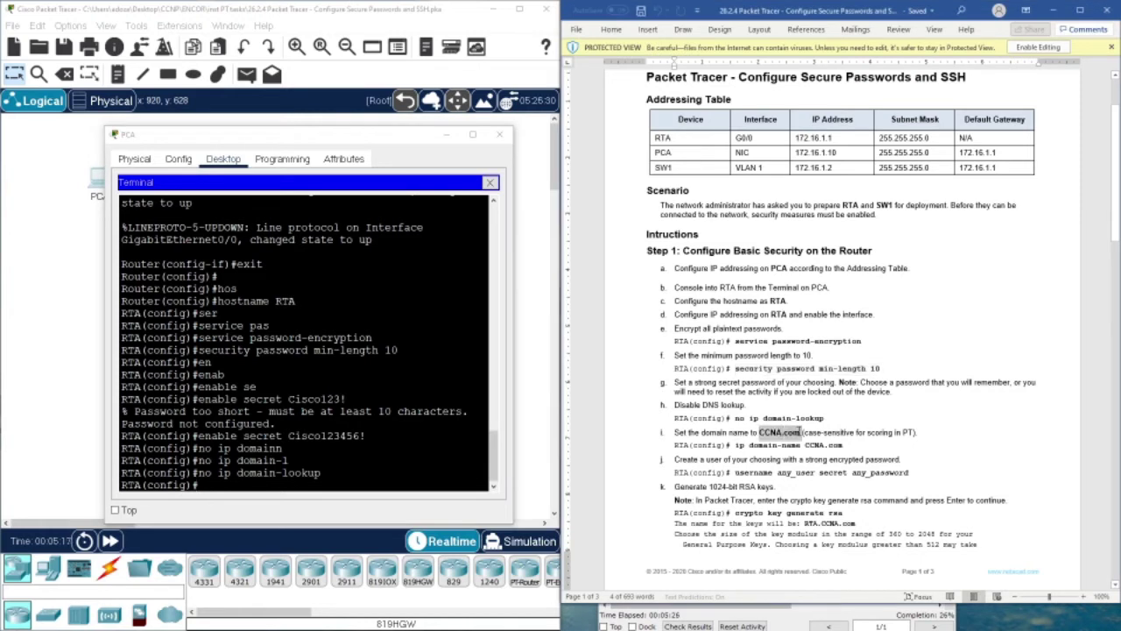
pyautogui.click(764, 444)
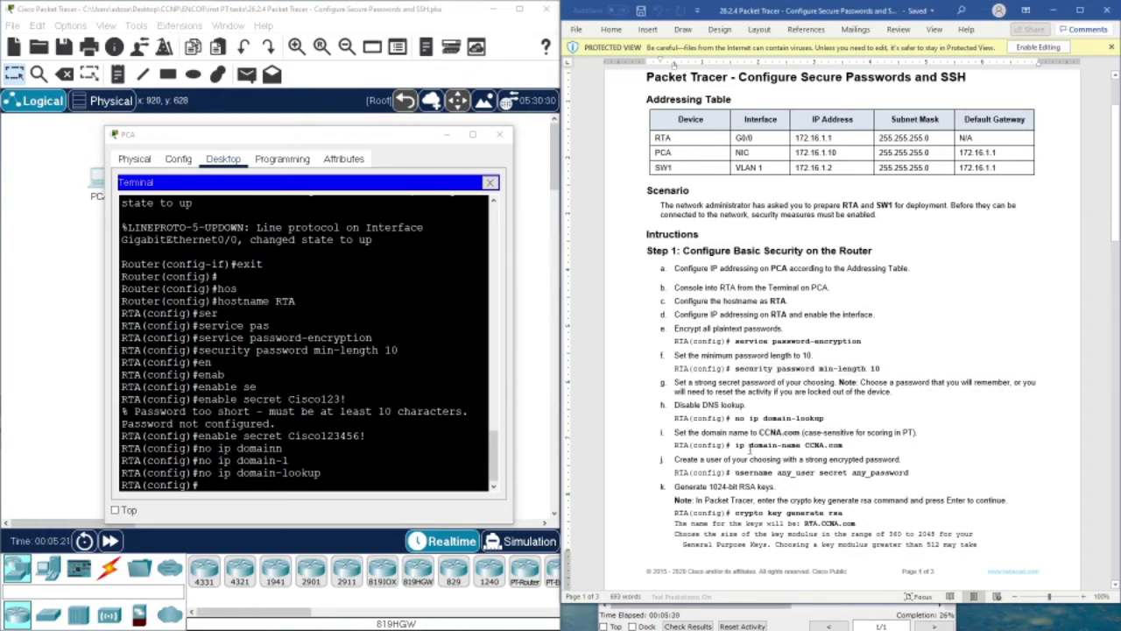
pyautogui.moveTo(734, 445); pyautogui.dragTo(843, 445)
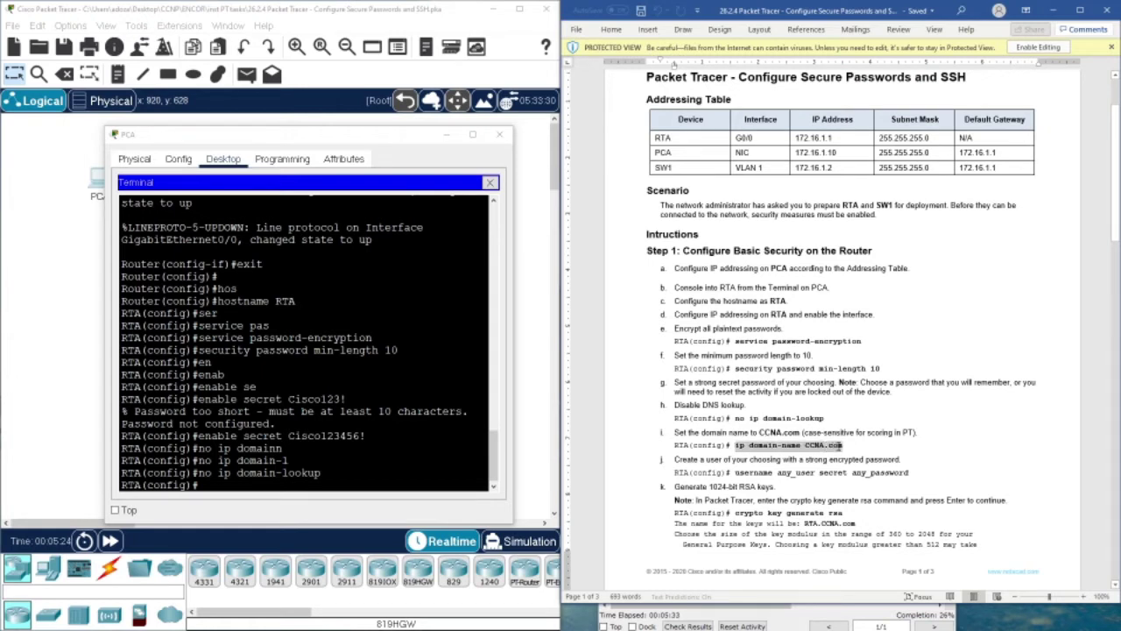
pyautogui.rightClick(778, 448)
pyautogui.click(809, 265)
pyautogui.click(344, 493)
pyautogui.hotkey('ctrl', 'v')
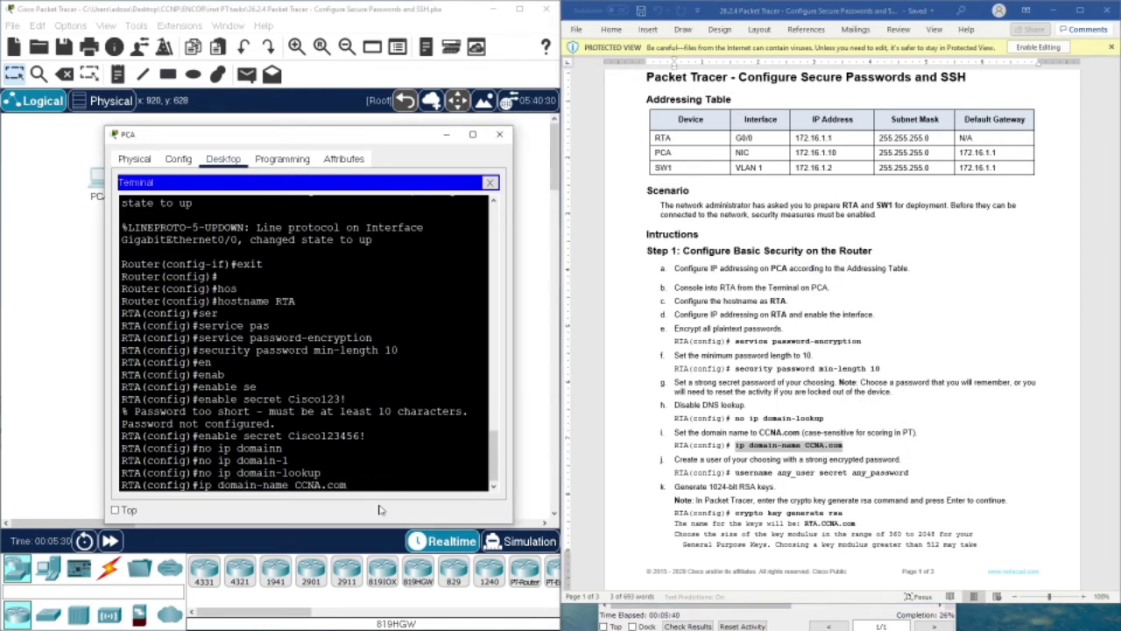
pyautogui.press('Return')
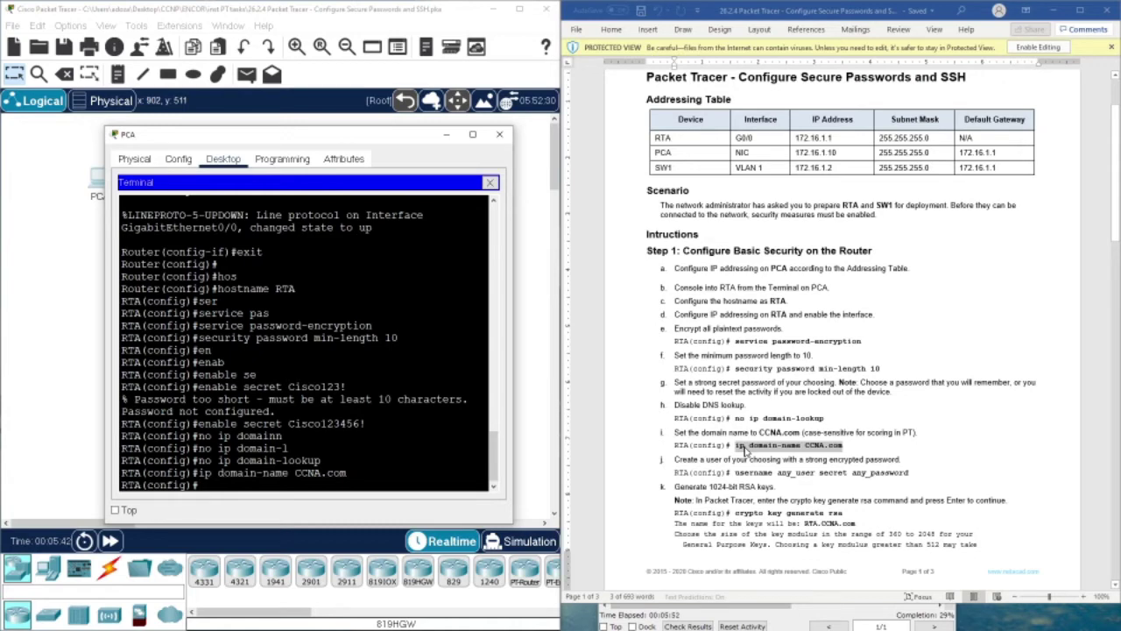
pyautogui.moveTo(177, 136); pyautogui.dragTo(208, 154)
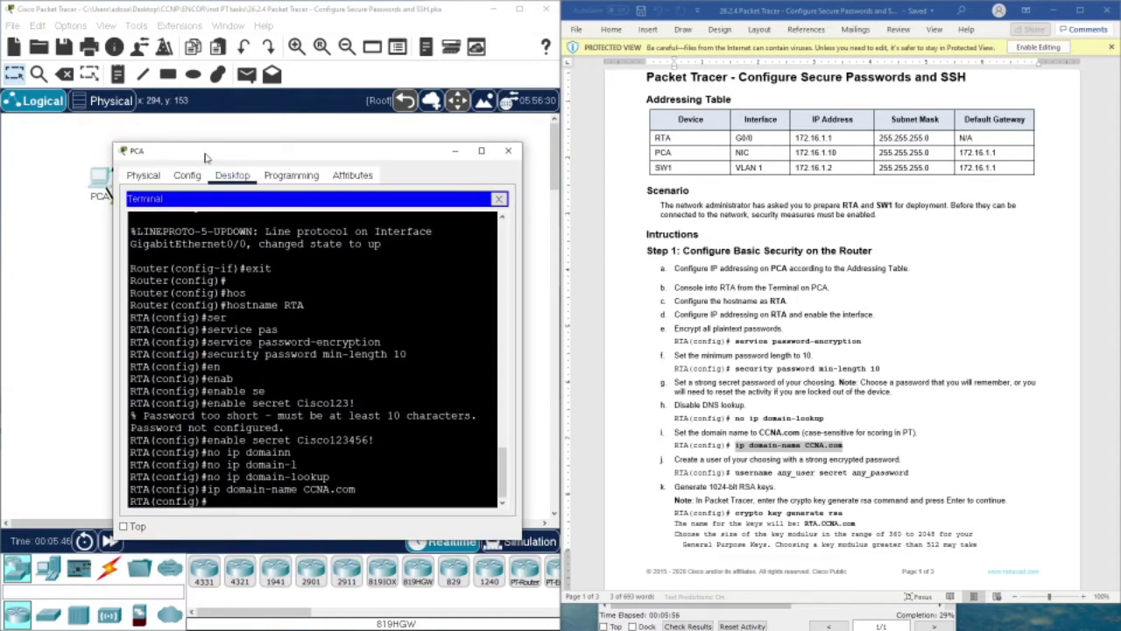
# Create local user cisco with an encrypted secret password on RTA.
pyautogui.write('user')
pyautogui.press('Tab')
pyautogui.write('cisco')
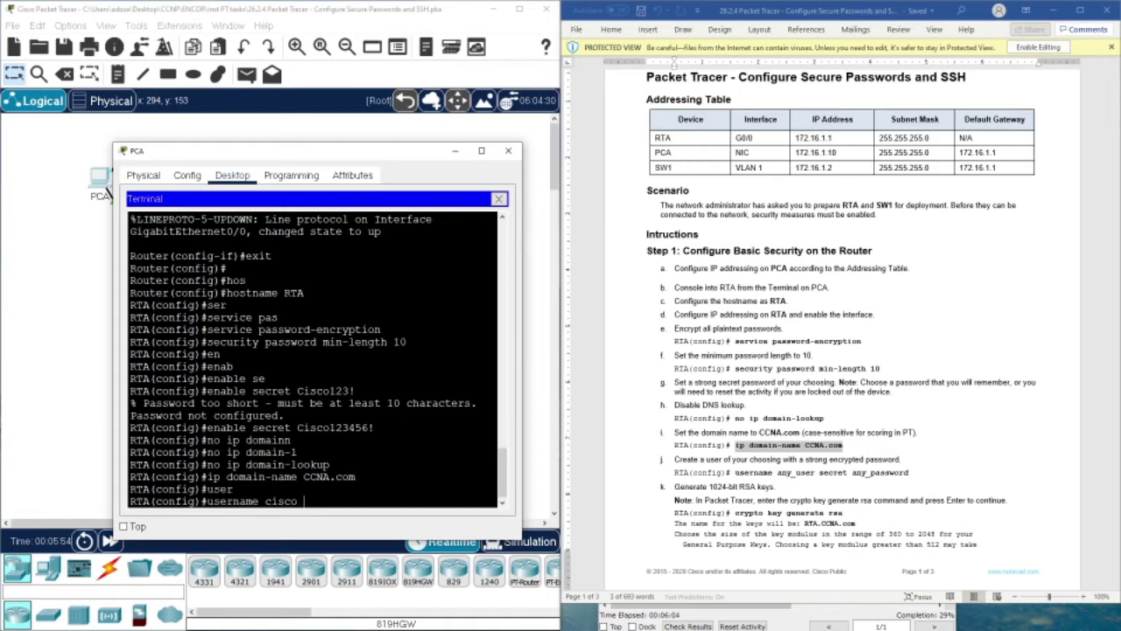
pyautogui.write(' sec')
pyautogui.press('Tab')
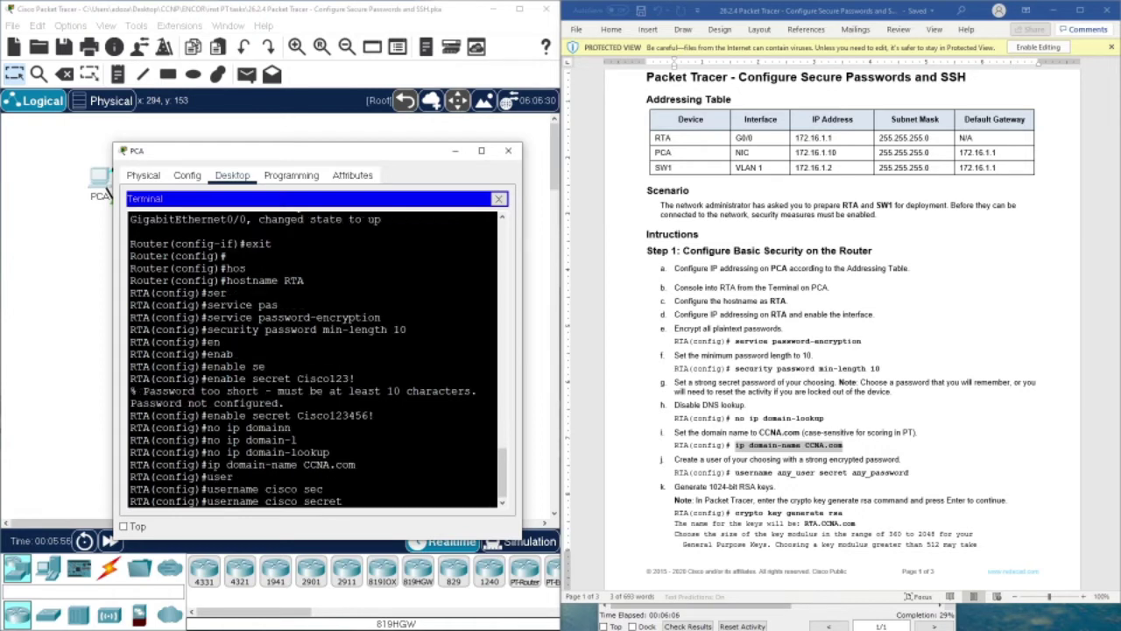
pyautogui.write('Cisco123456!')
pyautogui.press('Return')
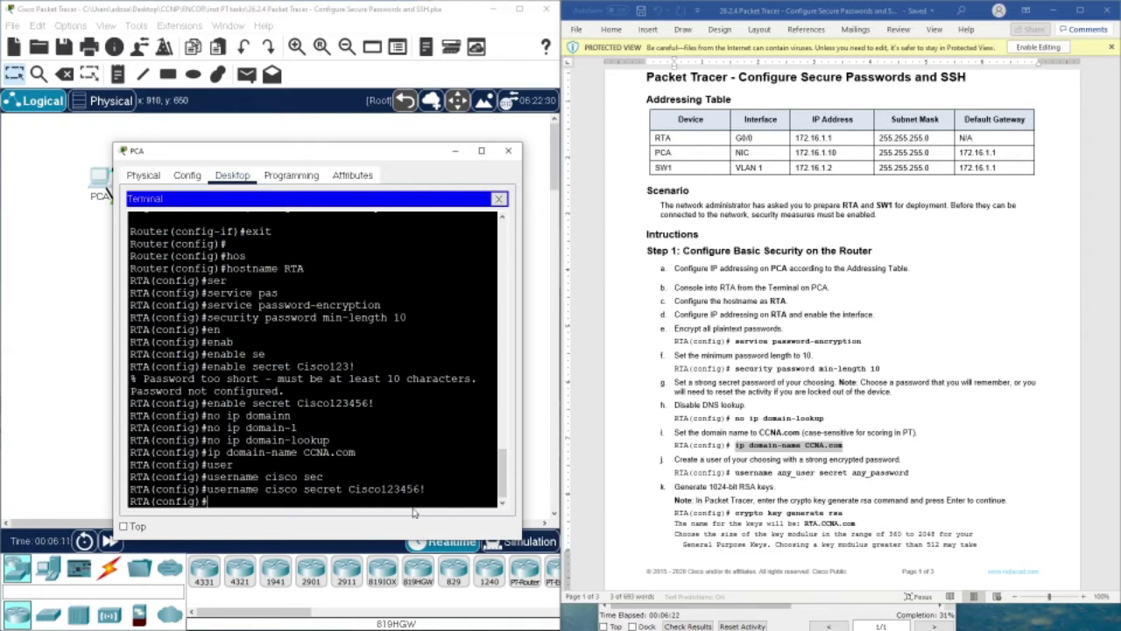
# Build the crypto key generate rsa command, using ? to list options.
pyautogui.write('cr')
pyautogui.press('Tab')
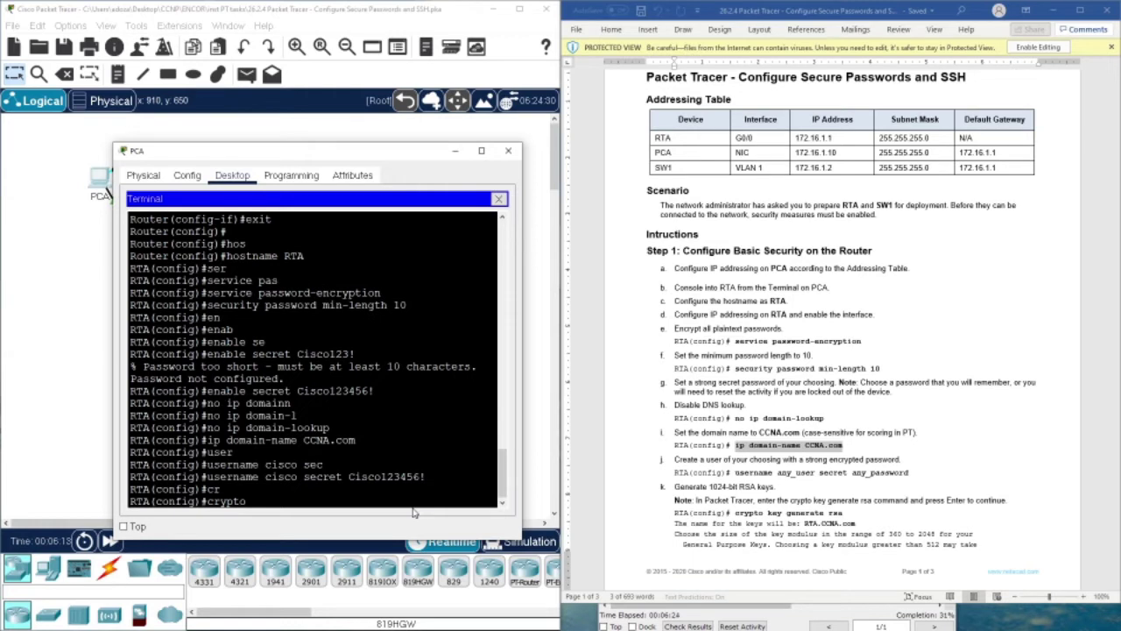
pyautogui.write('?')
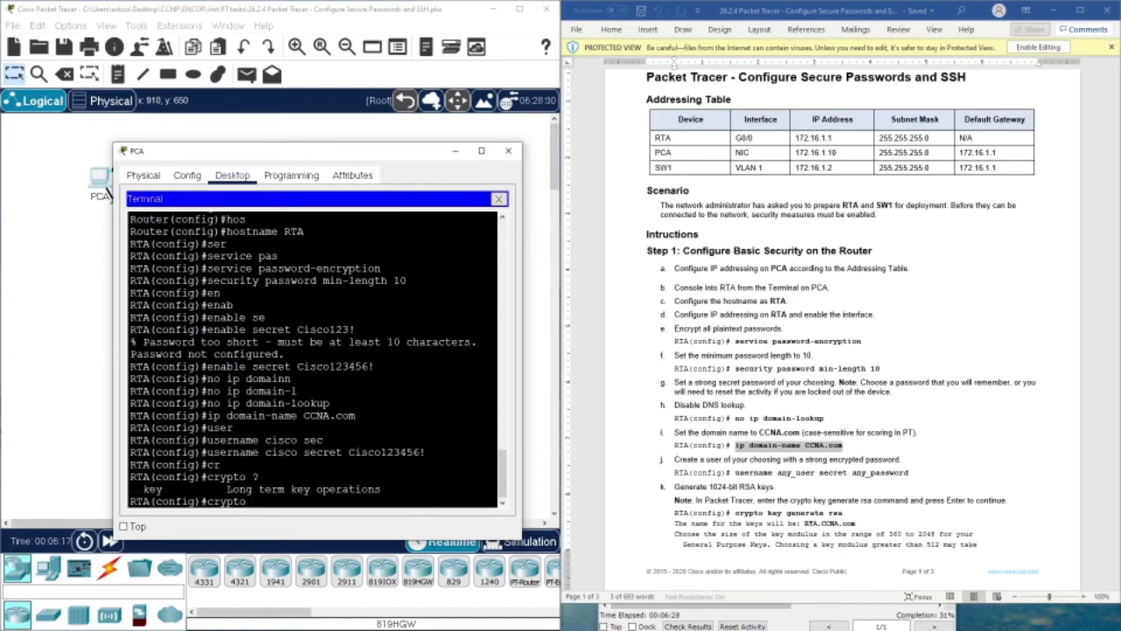
pyautogui.write('k')
pyautogui.press('Tab')
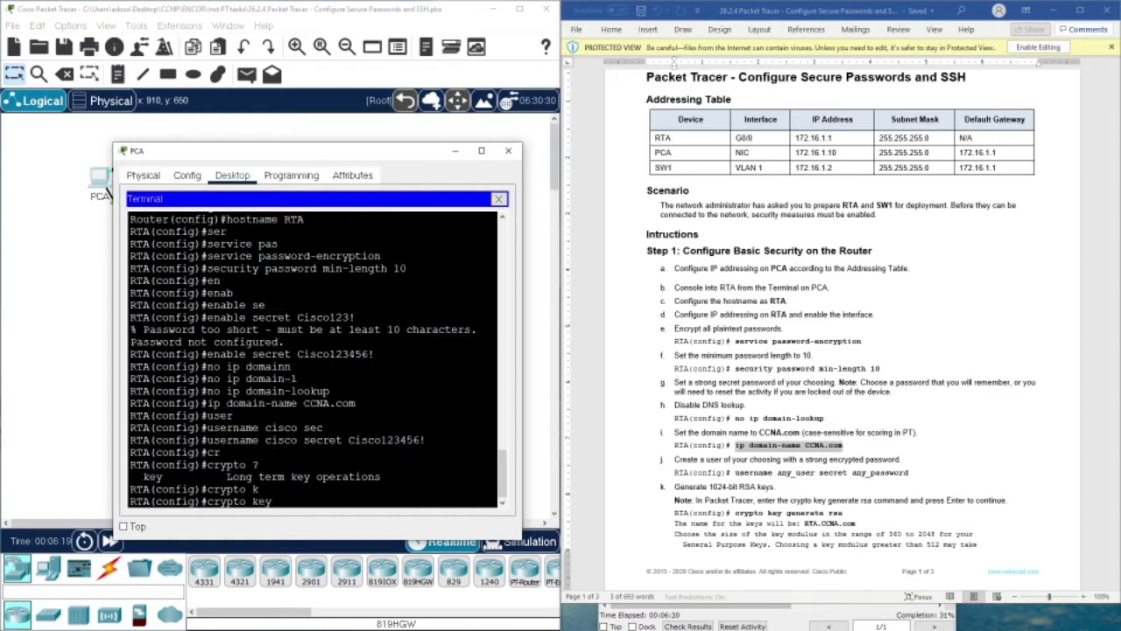
pyautogui.write('?')
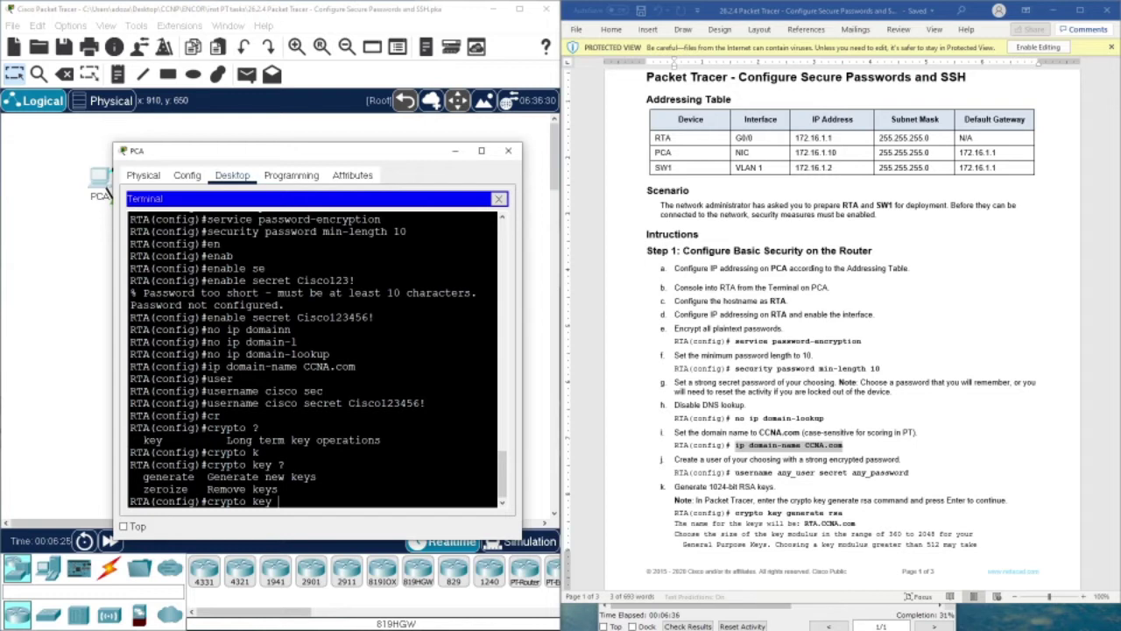
pyautogui.write('ge')
pyautogui.press('Tab')
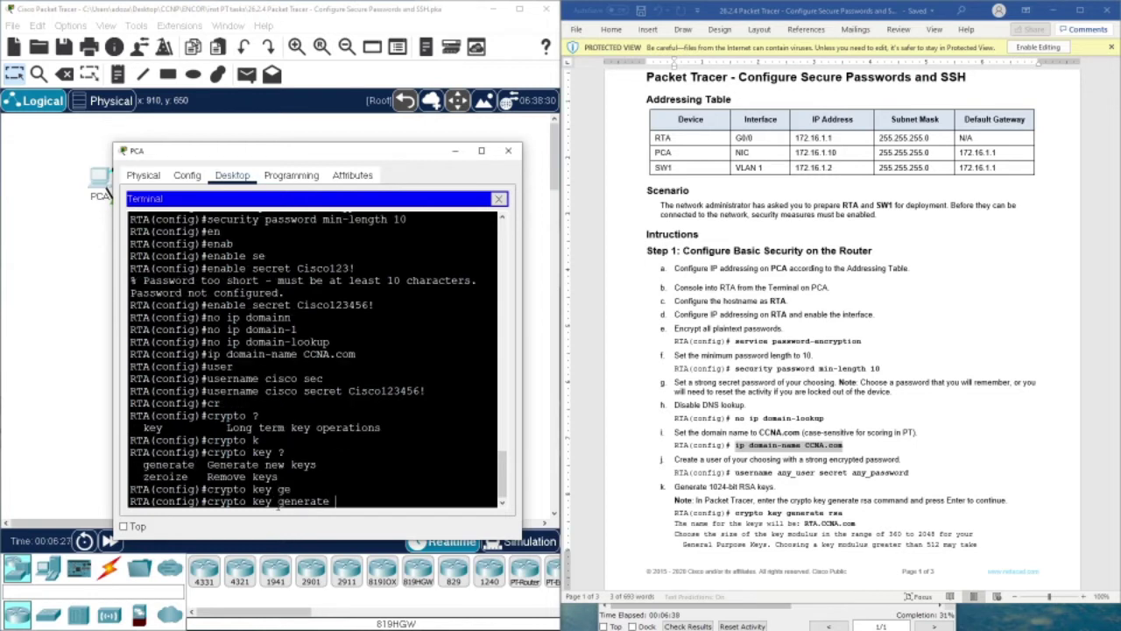
pyautogui.write('?')
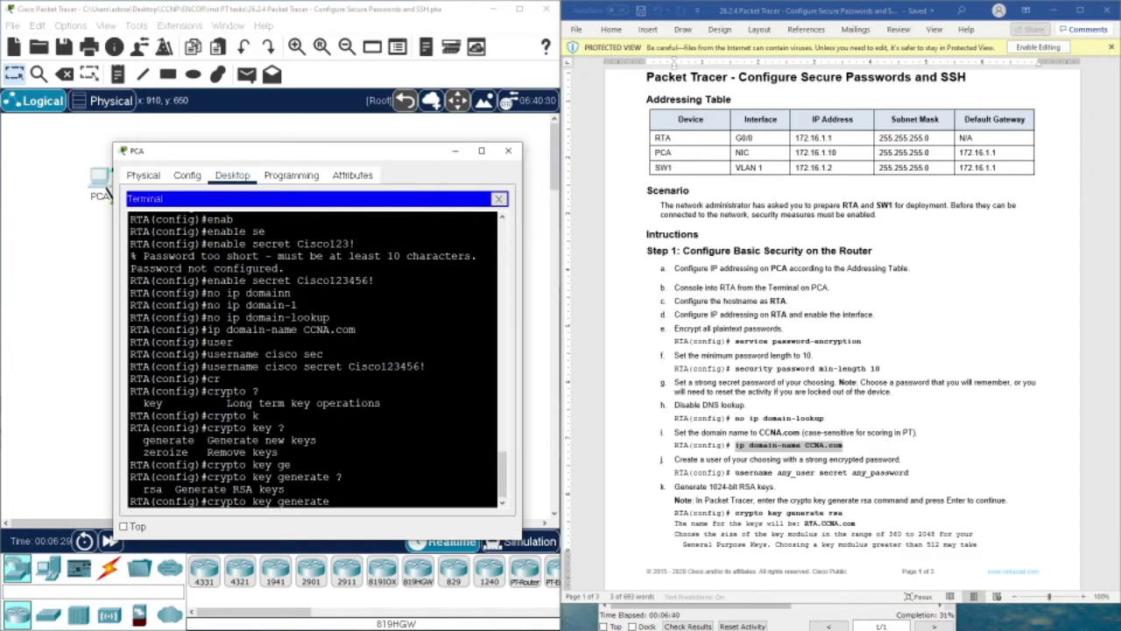
pyautogui.write('rsa')
# Generate RTA's RSA keys with a 1024-bit modulus, then scroll the lab sheet to steps l–p.
pyautogui.press('Return')
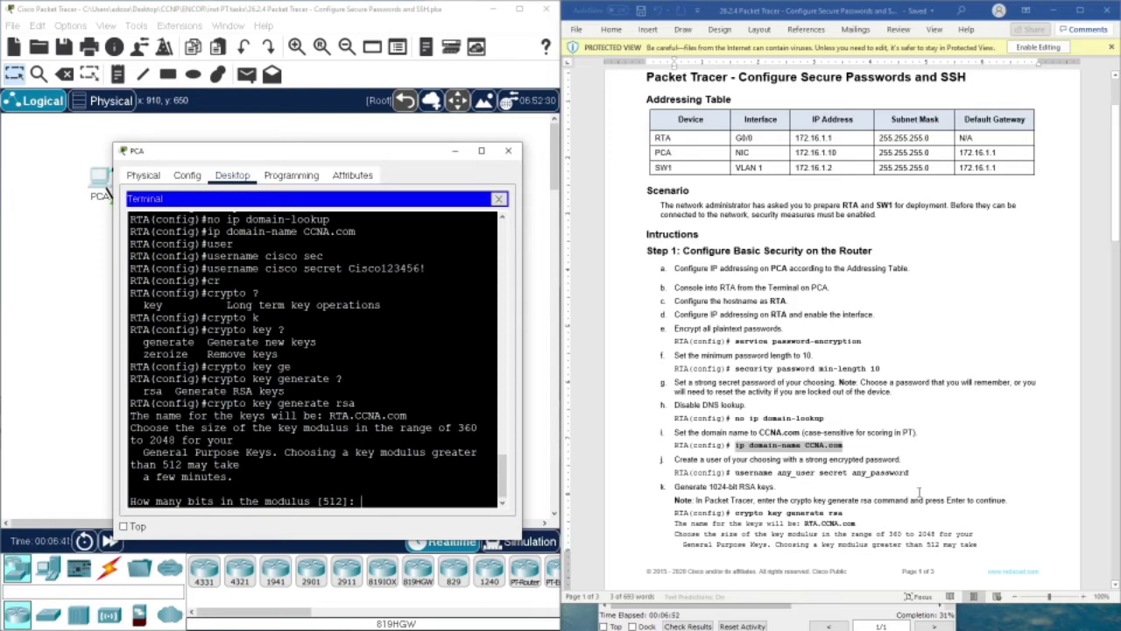
pyautogui.scroll(-4, 858, 473)
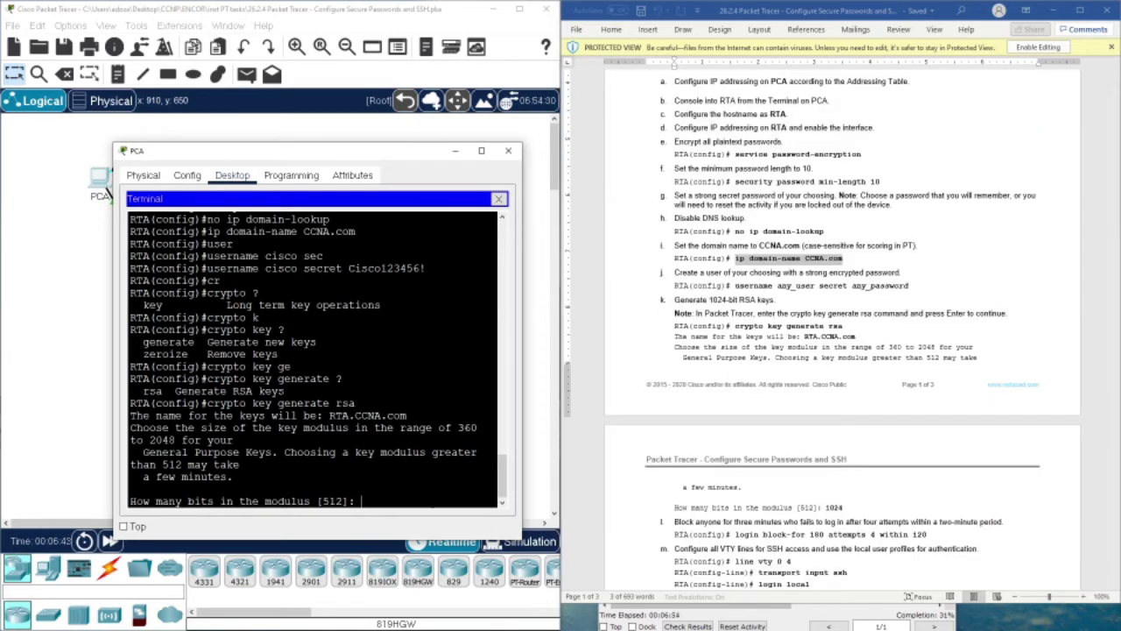
pyautogui.write('1024')
pyautogui.press('Return')
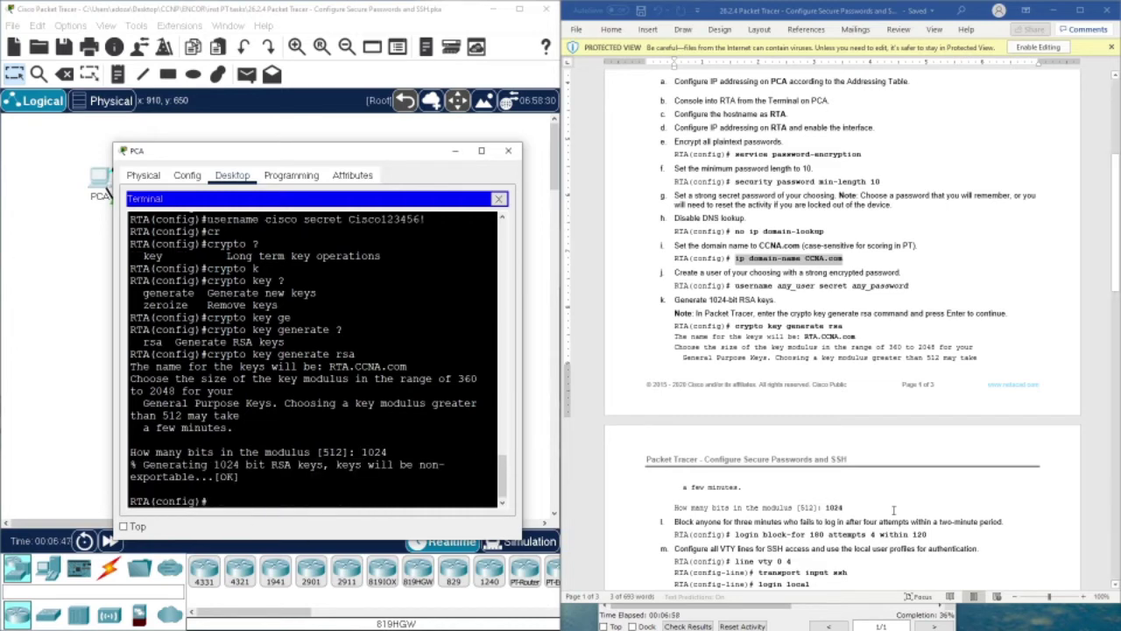
pyautogui.scroll(-2, 815, 495)
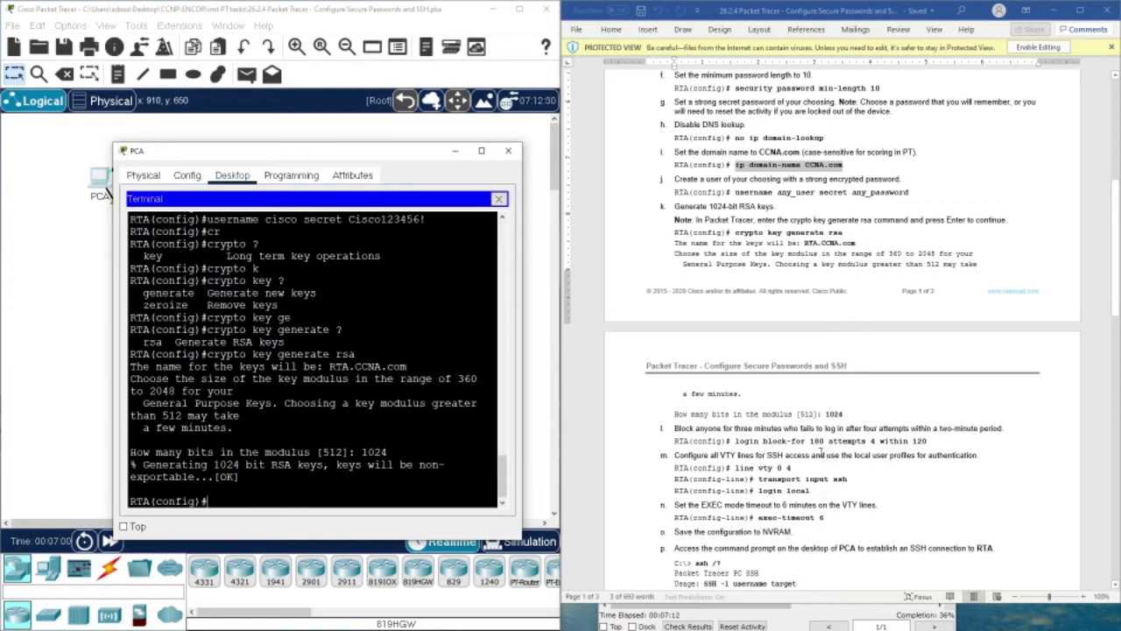
# Copy the command 'login block-for 180 attempts 4 within 120' from the lab document.
pyautogui.moveTo(736, 429); pyautogui.dragTo(782, 429)
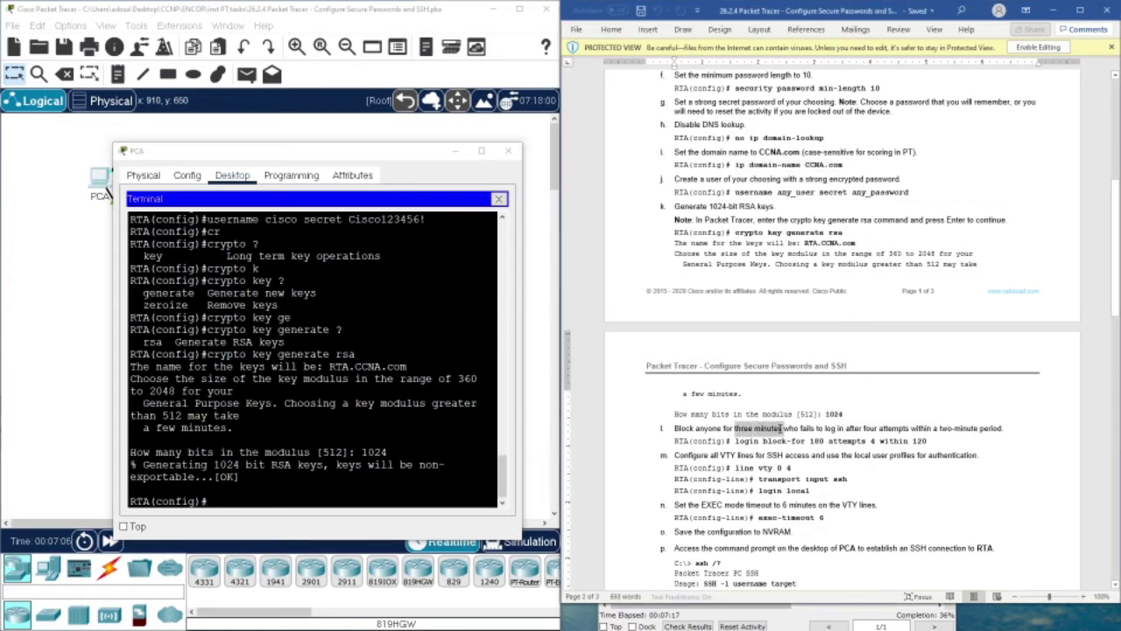
pyautogui.doubleClick(816, 442)
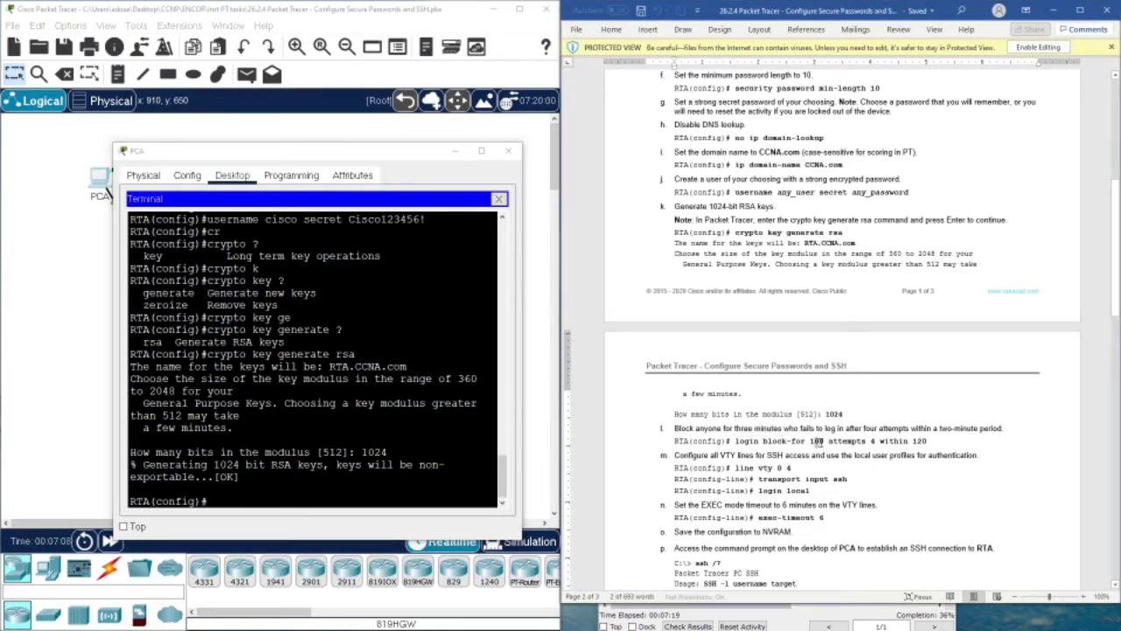
pyautogui.click(847, 444)
pyautogui.moveTo(906, 443); pyautogui.dragTo(933, 442)
pyautogui.click(749, 442)
pyautogui.moveTo(751, 442); pyautogui.dragTo(824, 442)
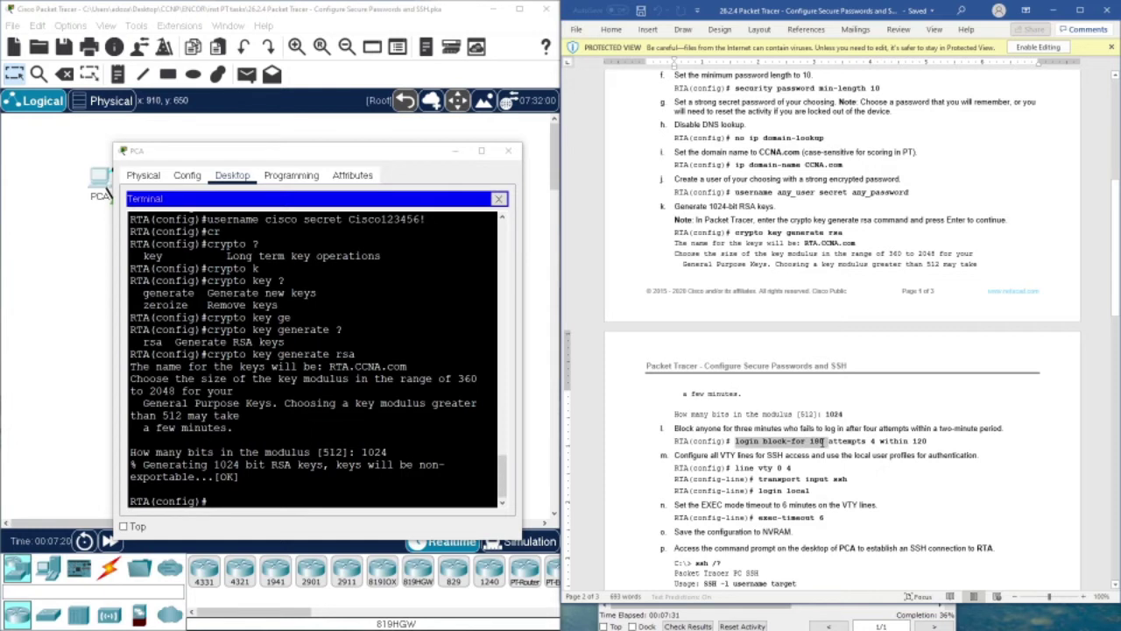
pyautogui.moveTo(824, 442); pyautogui.dragTo(927, 442)
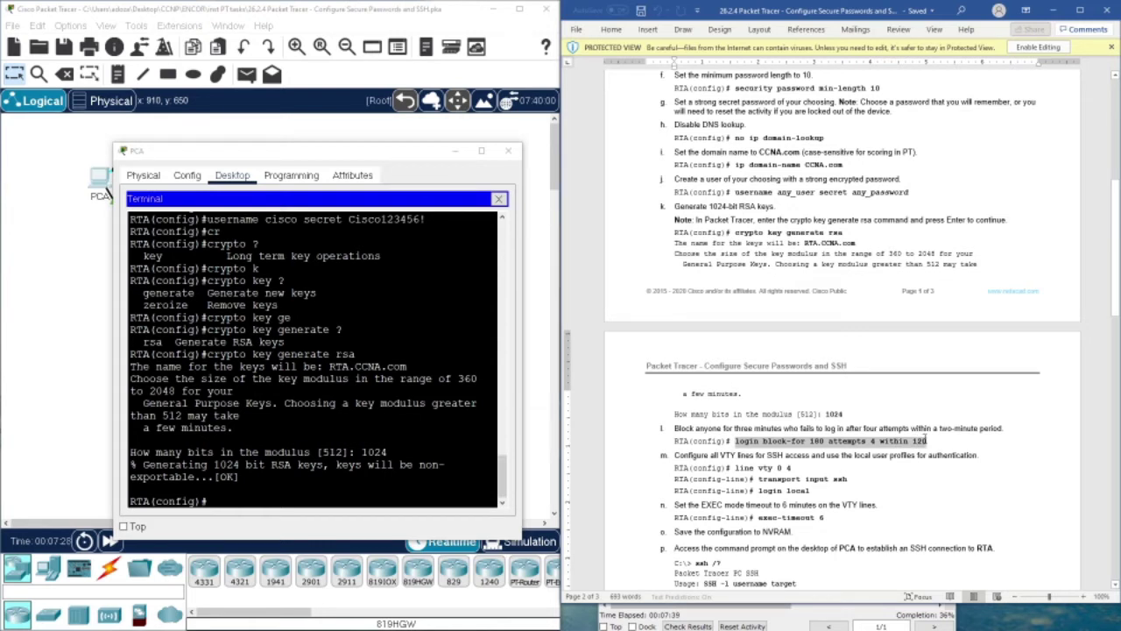
pyautogui.rightClick(908, 447)
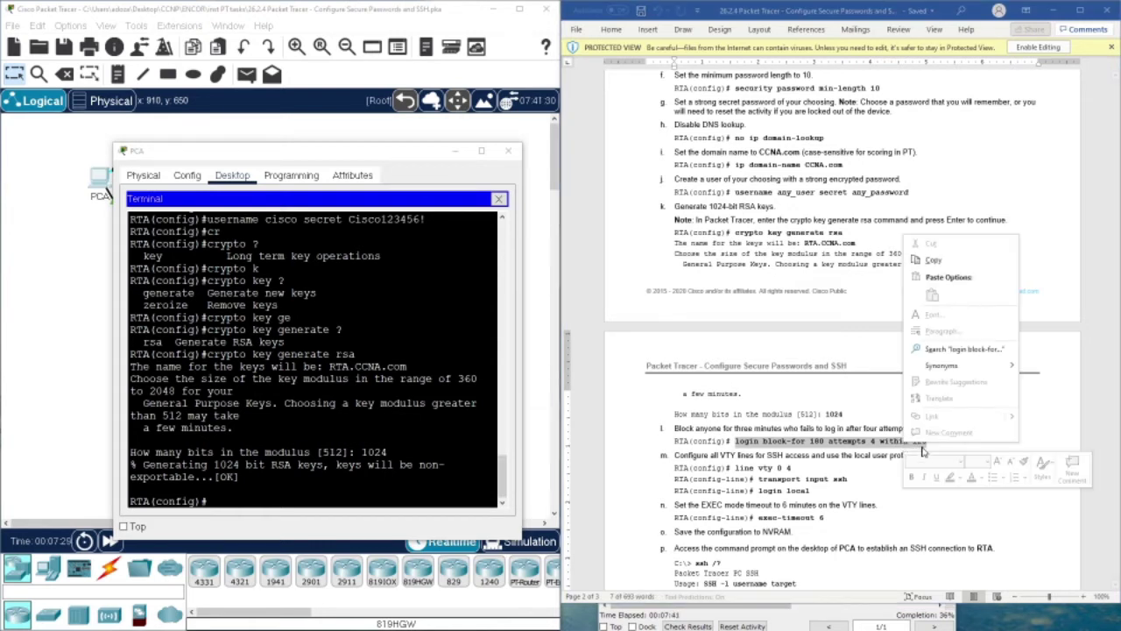
pyautogui.click(934, 260)
# Run login block-for 180 attempts 4 within 120 on RTA and clear the document highlights.
pyautogui.rightClick(373, 512)
pyautogui.click(375, 511)
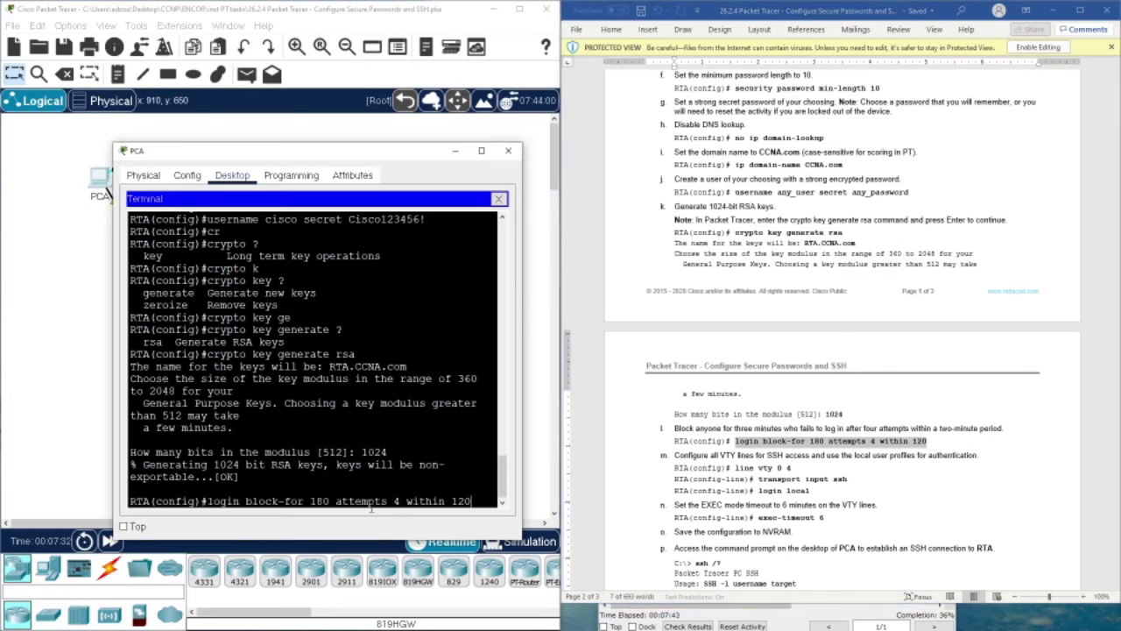
pyautogui.press('Return')
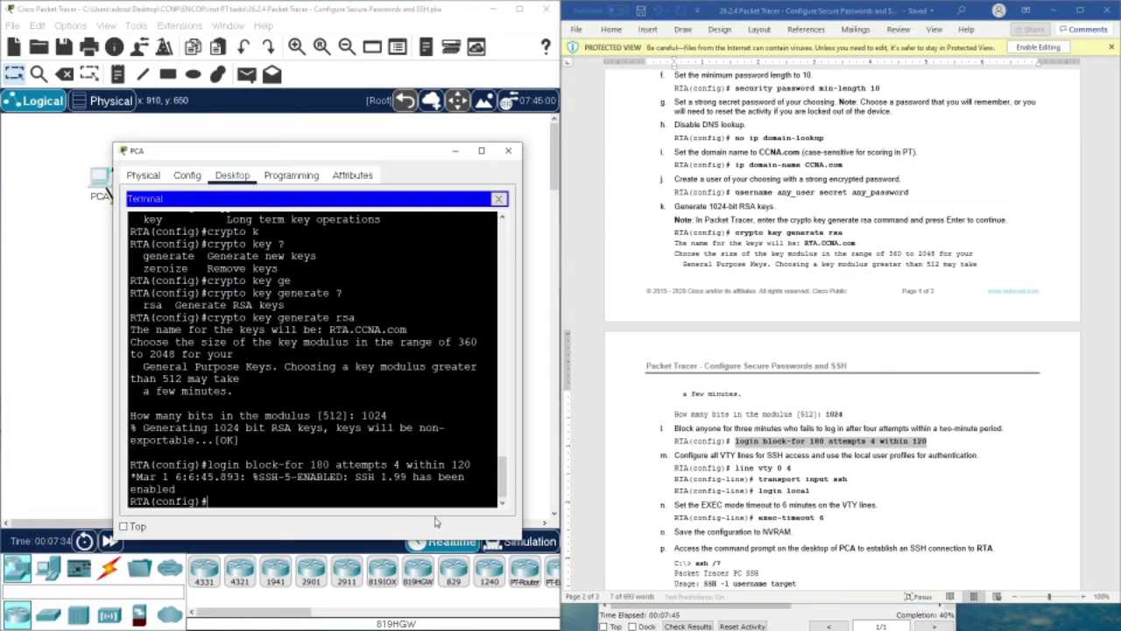
pyautogui.click(666, 457)
pyautogui.click(664, 455)
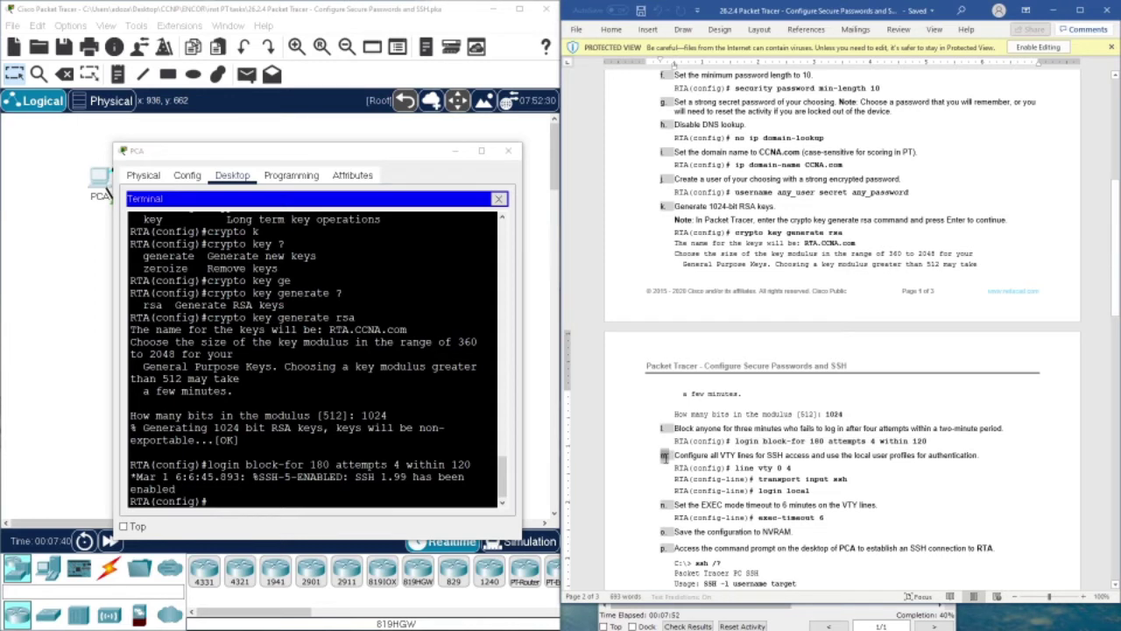
pyautogui.click(688, 466)
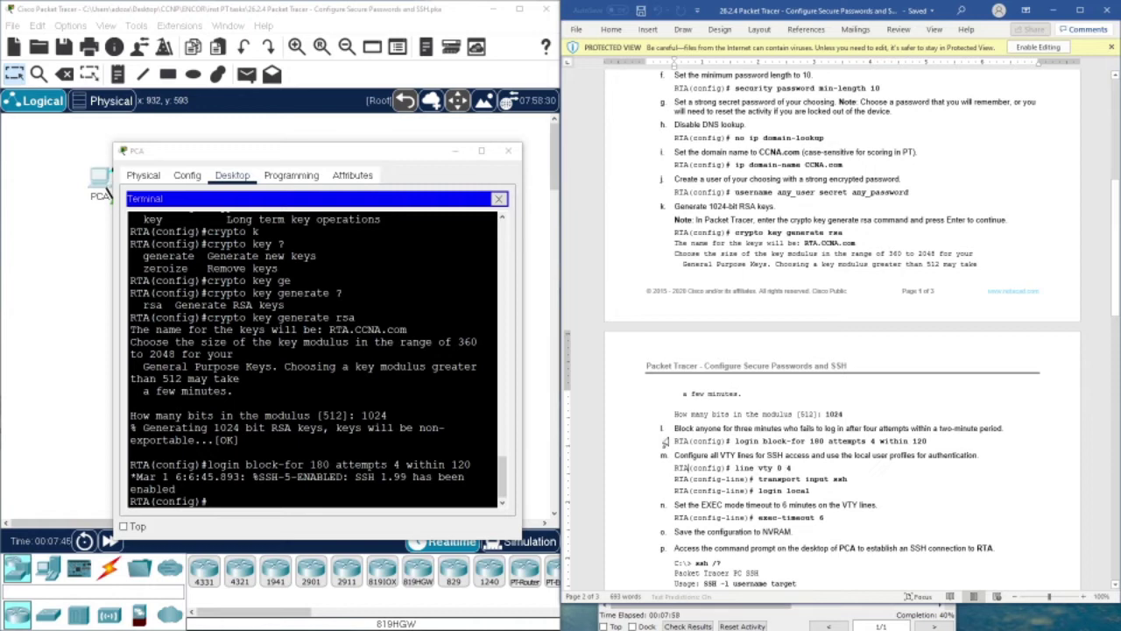
# Enter line vty 0 4 on RTA and restrict transport input to SSH.
pyautogui.click(295, 506)
pyautogui.write('li')
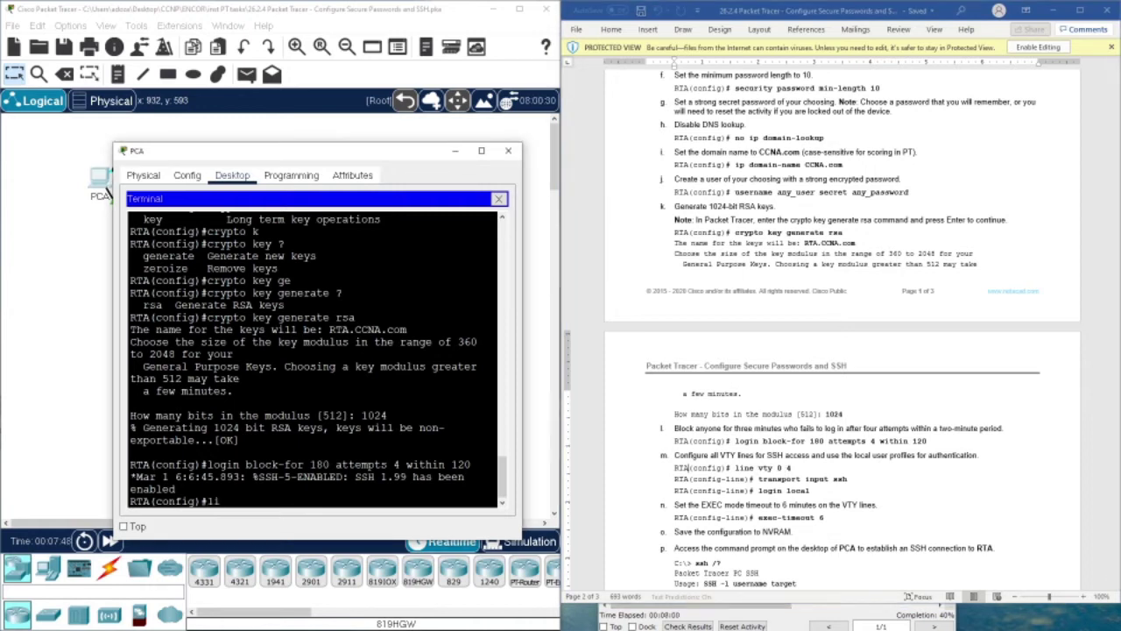
pyautogui.write('ne vty 0')
pyautogui.press('BackSpace')
pyautogui.write('4')
pyautogui.press('Return')
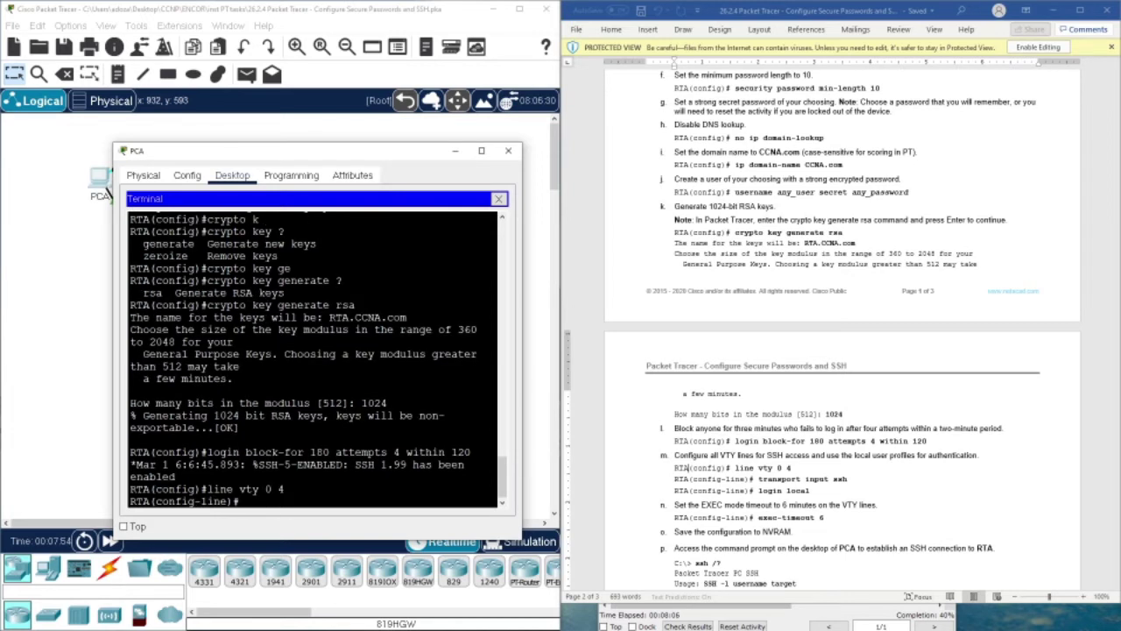
pyautogui.write('tr')
pyautogui.press('Tab')
pyautogui.write('in')
pyautogui.press('Tab')
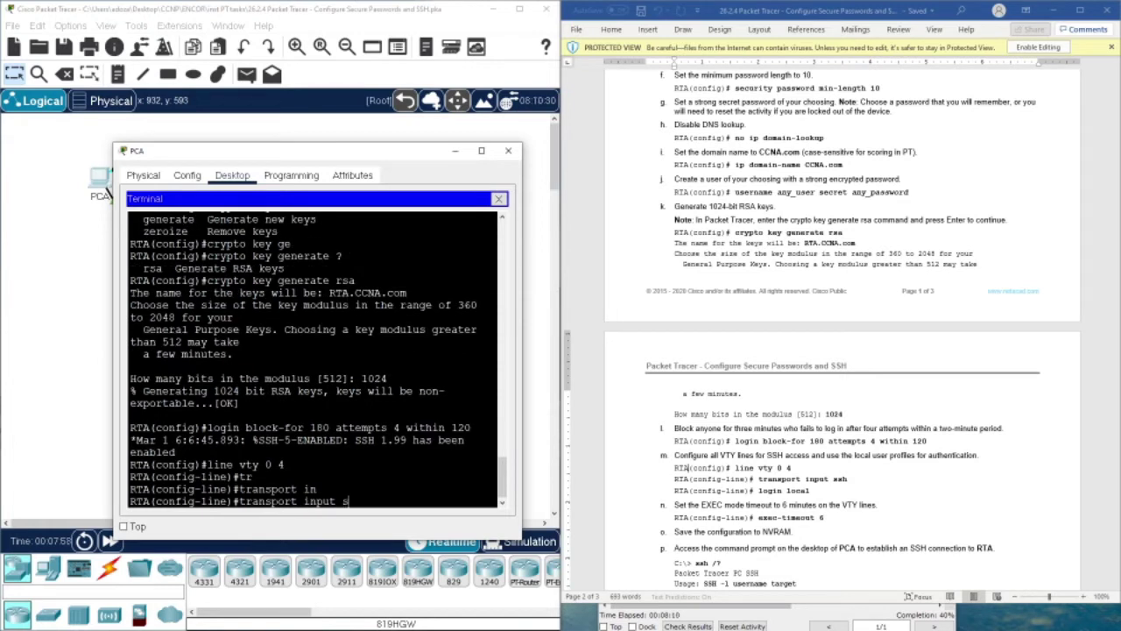
pyautogui.write('ssh')
pyautogui.press('Return')
# Set the VTY lines to login local.
pyautogui.write('lo')
pyautogui.press('Tab')
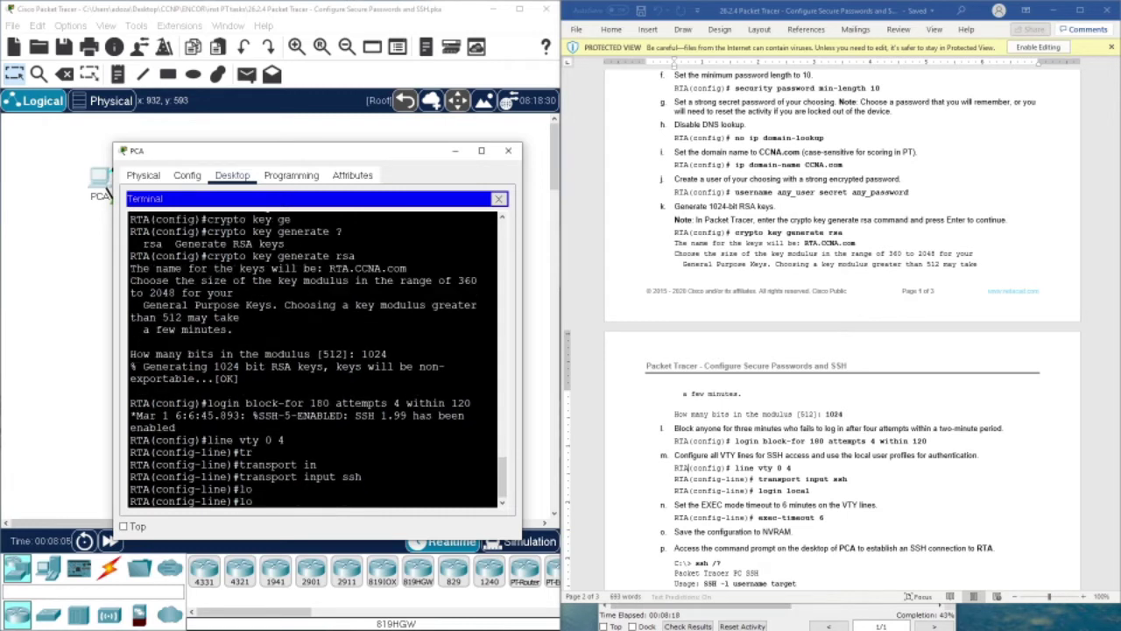
pyautogui.write('gin lo')
pyautogui.press('Tab')
pyautogui.press('Return')
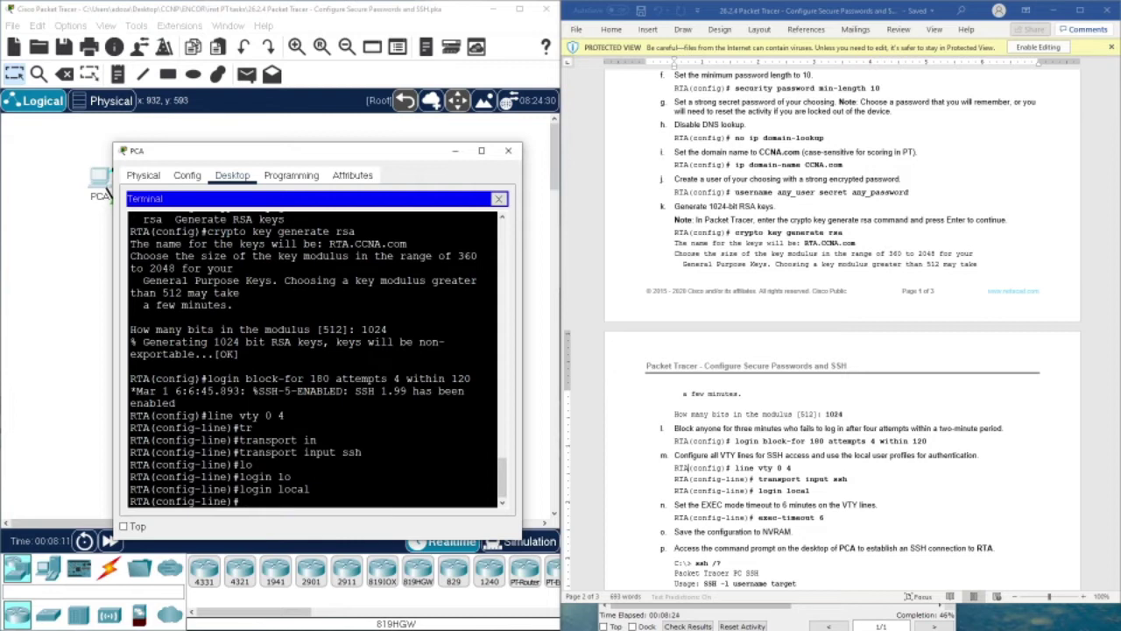
pyautogui.press('Return')
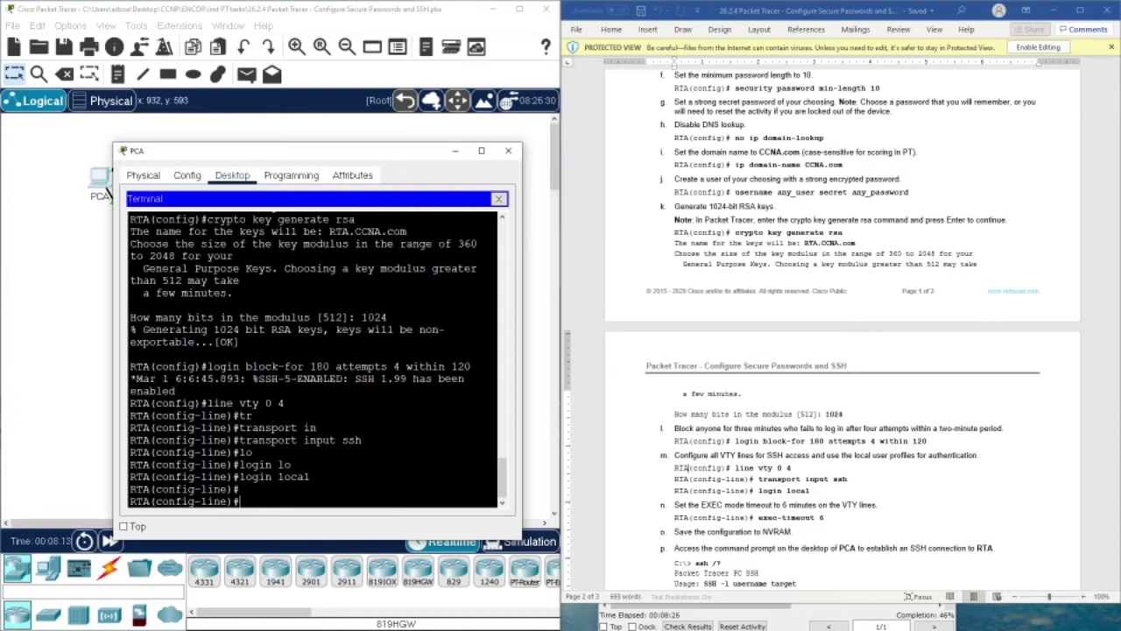
# Copy the exec-timeout 6 command from the lab document and move PCA's window down.
pyautogui.moveTo(758, 517); pyautogui.dragTo(821, 523)
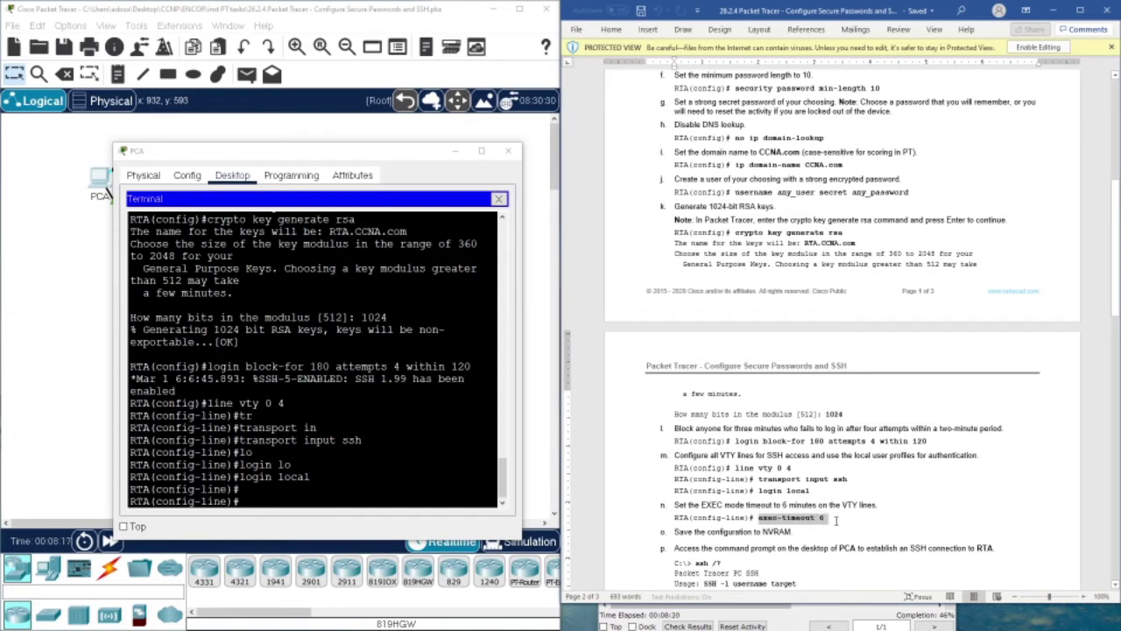
pyautogui.rightClick(822, 523)
pyautogui.click(850, 337)
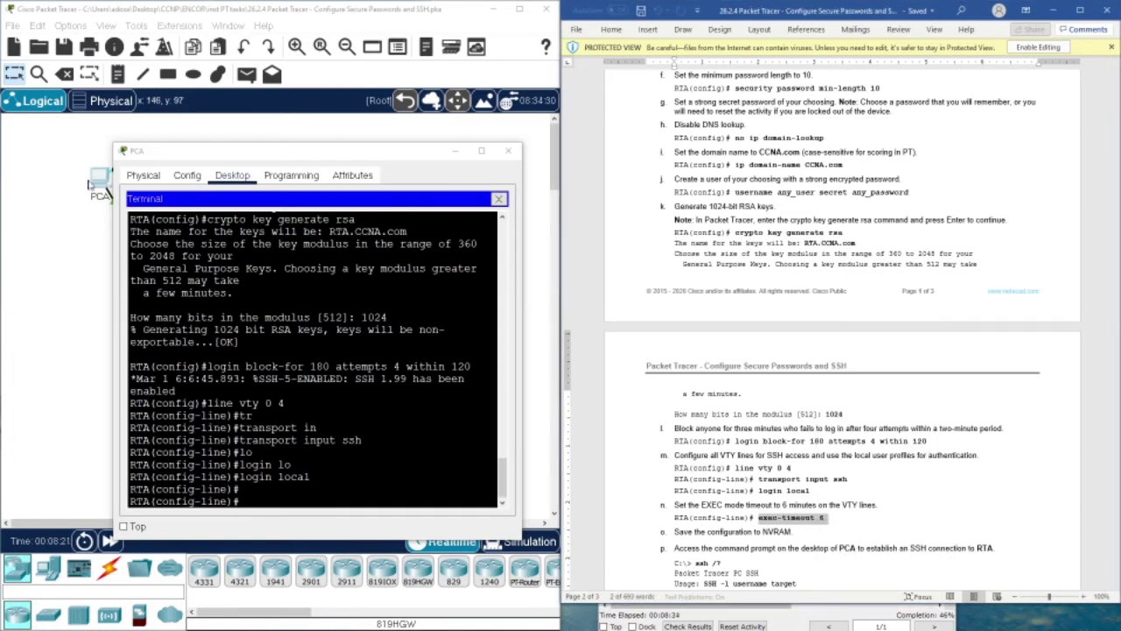
pyautogui.moveTo(147, 156); pyautogui.dragTo(136, 226)
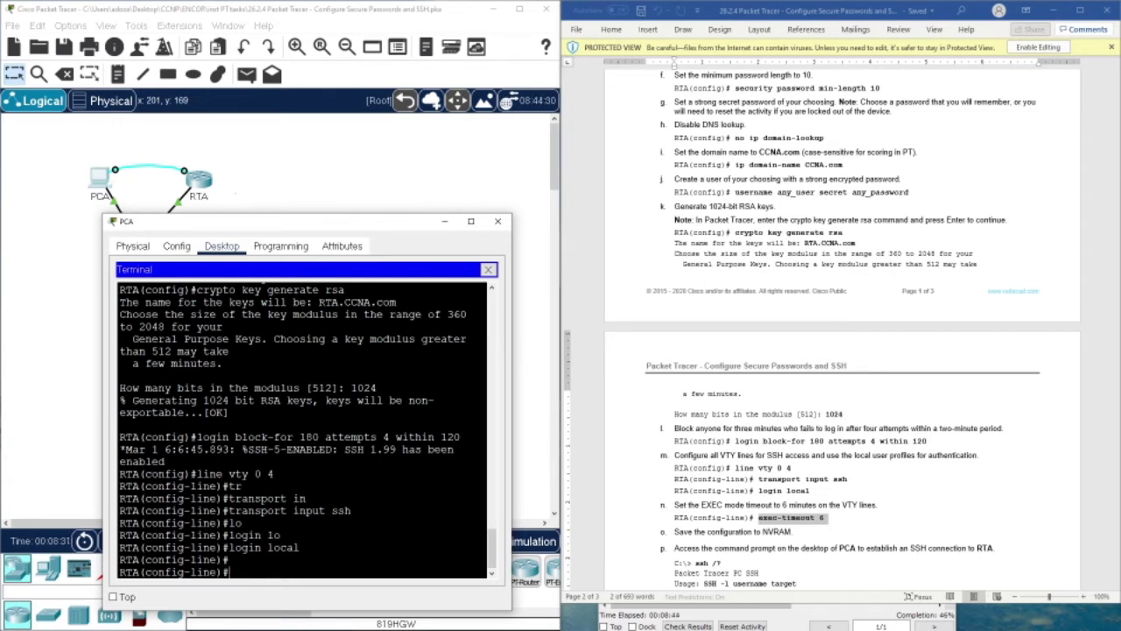
# Apply exec-timeout 6 to RTA's VTY lines.
pyautogui.rightClick(238, 570)
pyautogui.click(263, 594)
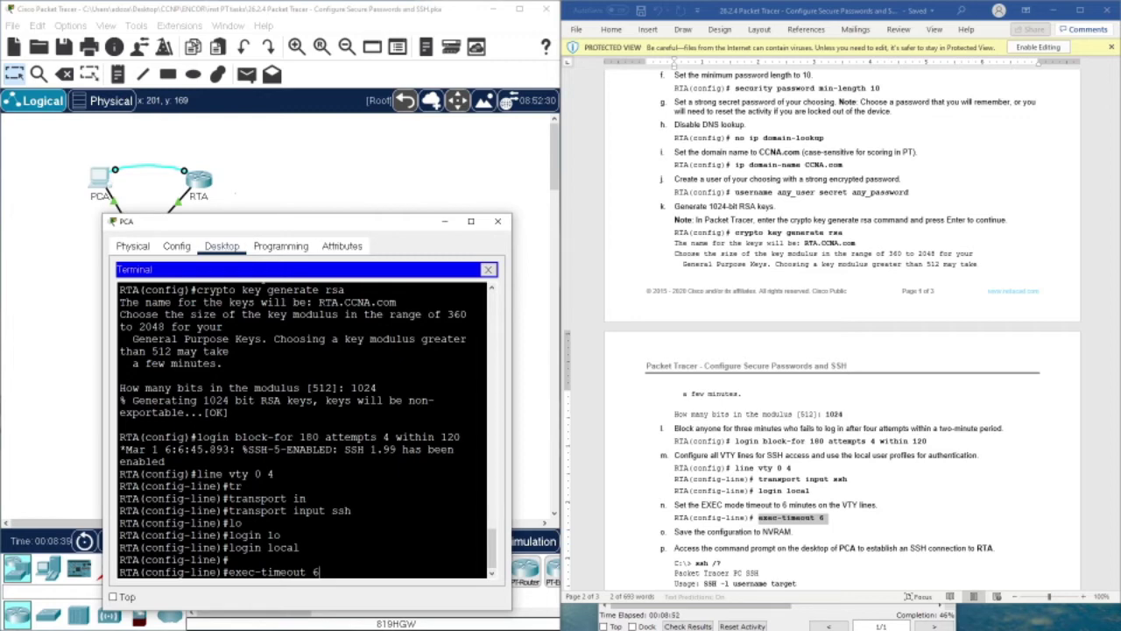
pyautogui.press('Return')
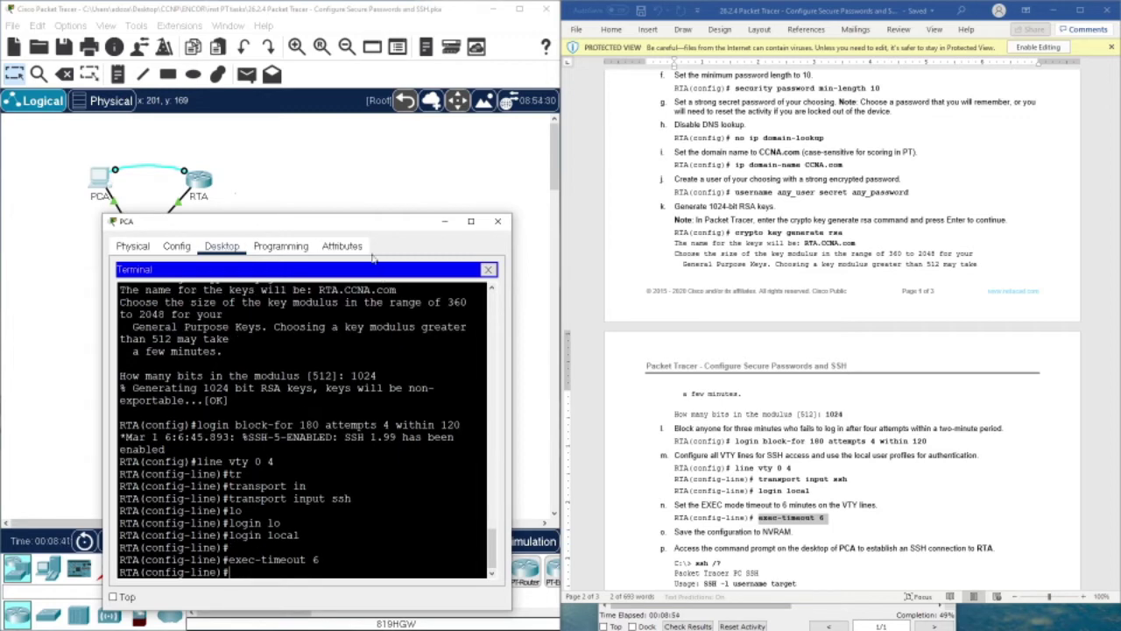
pyautogui.moveTo(289, 220); pyautogui.dragTo(298, 159)
pyautogui.scroll(-3, 771, 505)
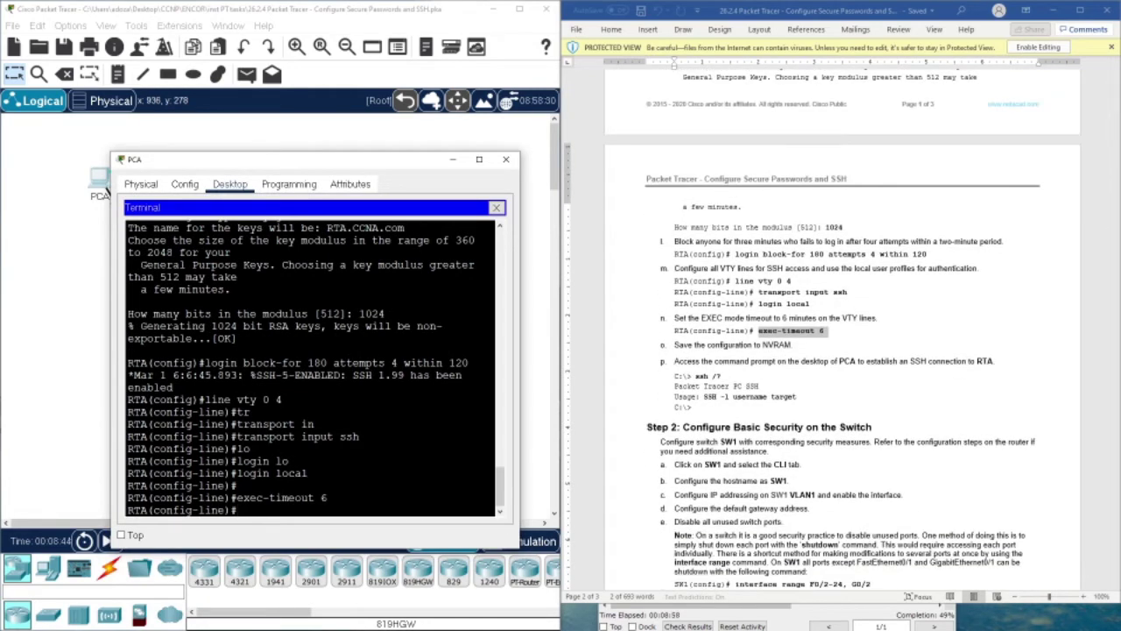
# Exit configuration mode, copy running-config to startup-config, and close PCA's window.
pyautogui.write('nd')
pyautogui.press('Return')
pyautogui.press('Return')
pyautogui.press('Return')
pyautogui.press('Return')
pyautogui.press('Return')
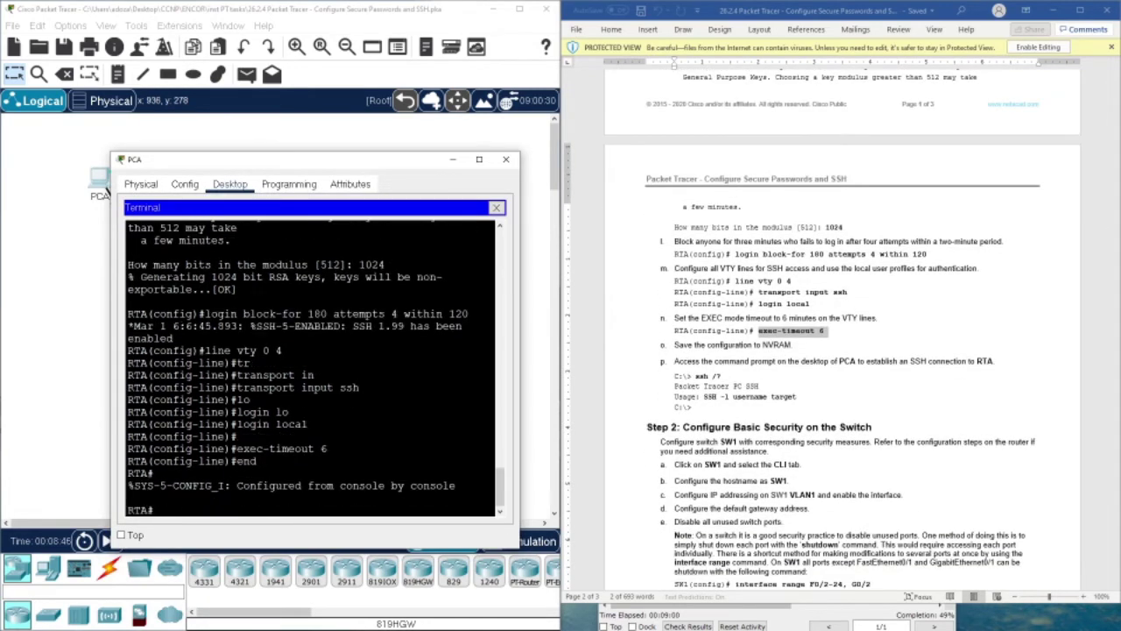
pyautogui.write('copy run')
pyautogui.press('Tab')
pyautogui.write('st')
pyautogui.press('Tab')
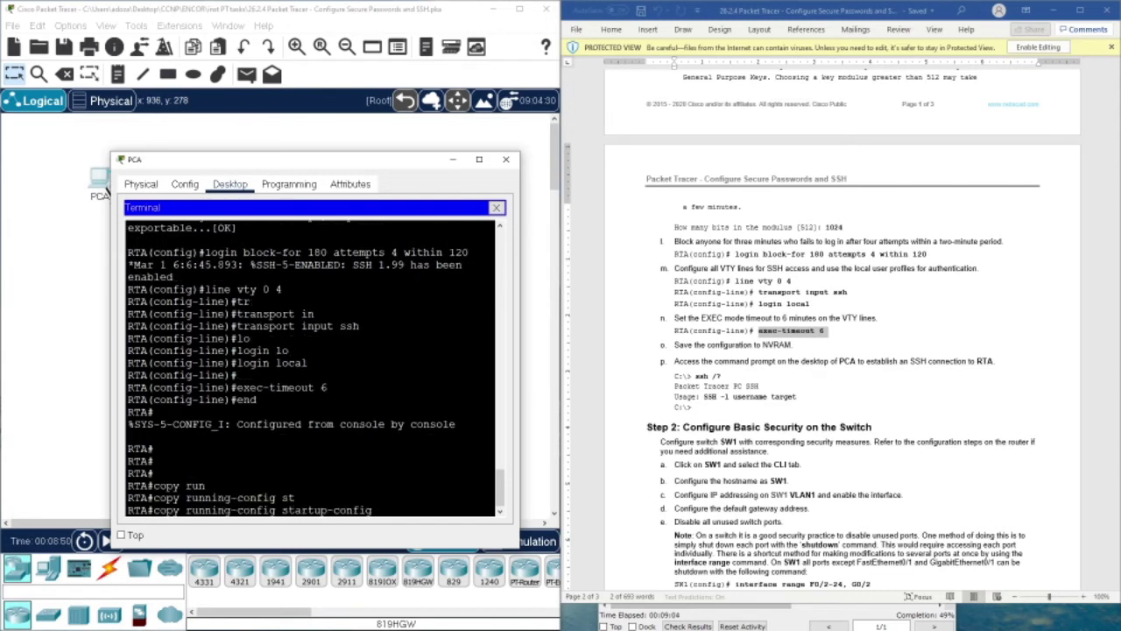
pyautogui.press('Return')
pyautogui.press('Return')
pyautogui.press('Return')
pyautogui.press('Return')
pyautogui.press('Return')
pyautogui.press('Return')
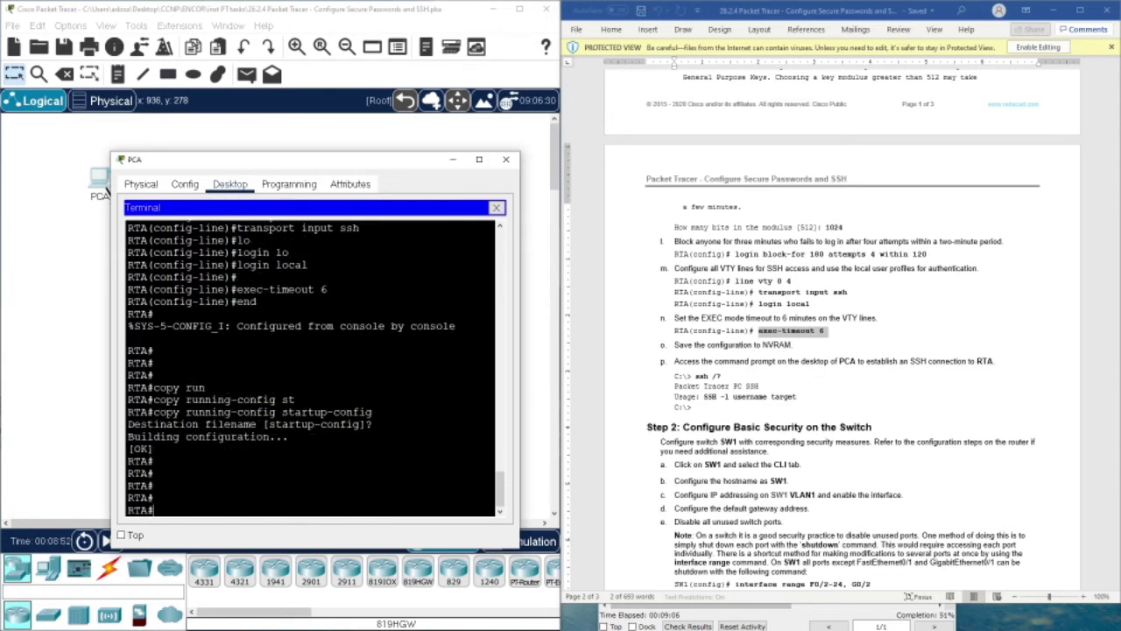
pyautogui.click(505, 159)
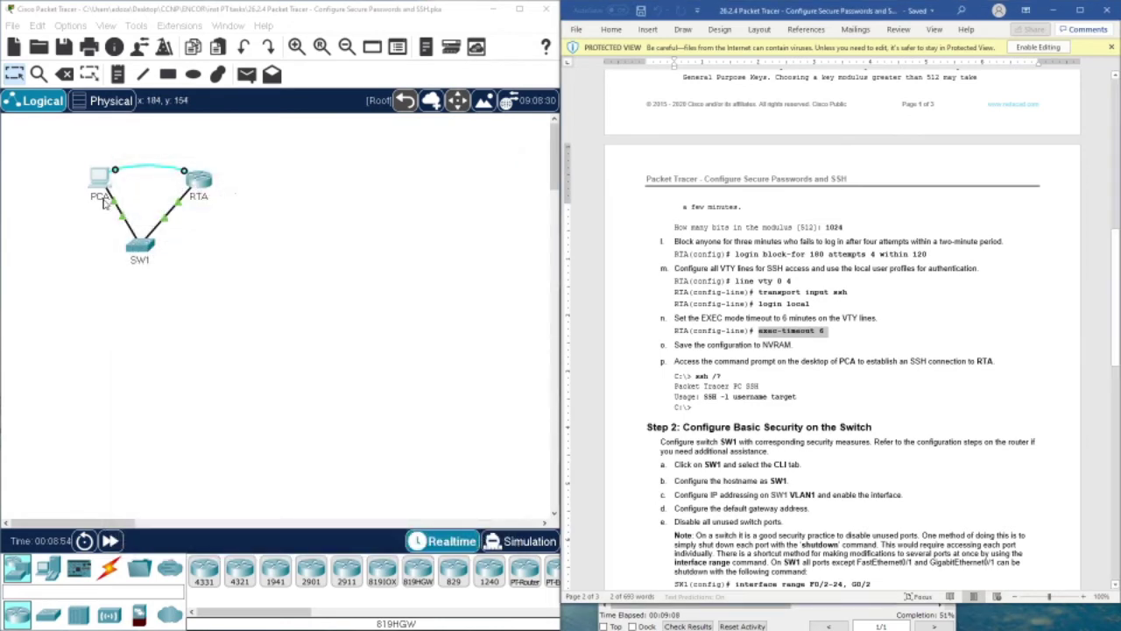
# Open PCA's Command Prompt and start the command ssh -l cisco.
pyautogui.click(104, 181)
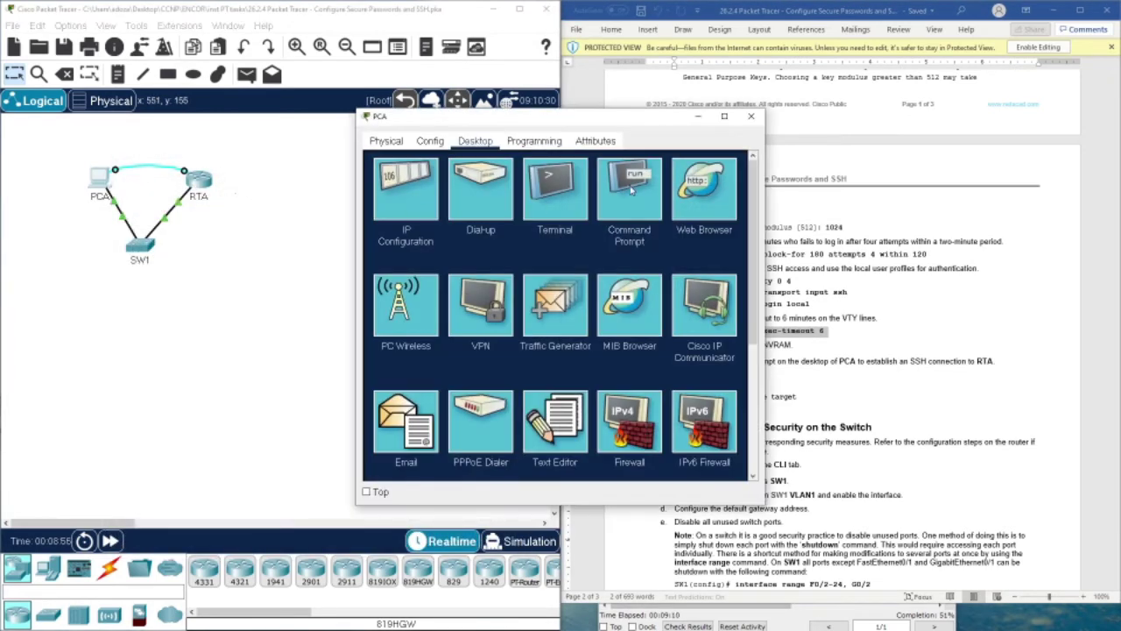
pyautogui.click(630, 191)
pyautogui.moveTo(561, 123); pyautogui.dragTo(419, 182)
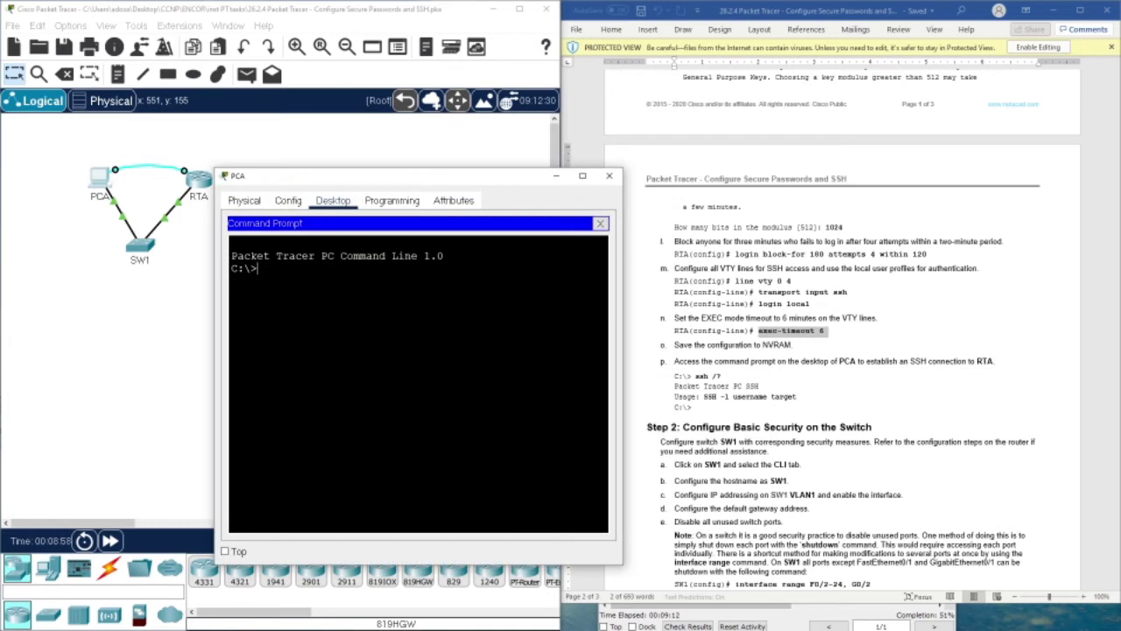
pyautogui.write('ssh -l cisco')
pyautogui.moveTo(460, 176); pyautogui.dragTo(346, 211)
pyautogui.scroll(12, 819, 301)
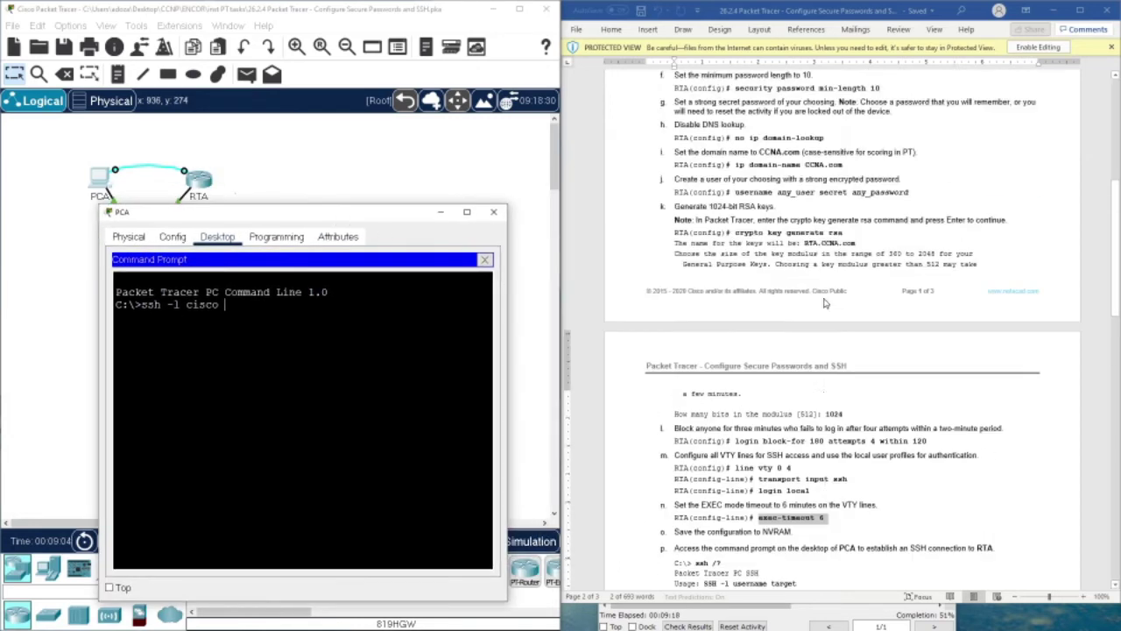
# SSH to RTA at 172.16.1.1 and log in with the local user's password.
pyautogui.moveTo(834, 231); pyautogui.dragTo(796, 233)
pyautogui.rightClick(802, 233)
pyautogui.click(831, 260)
pyautogui.click(319, 319)
pyautogui.rightClick(319, 319)
pyautogui.click(343, 341)
pyautogui.press('Return')
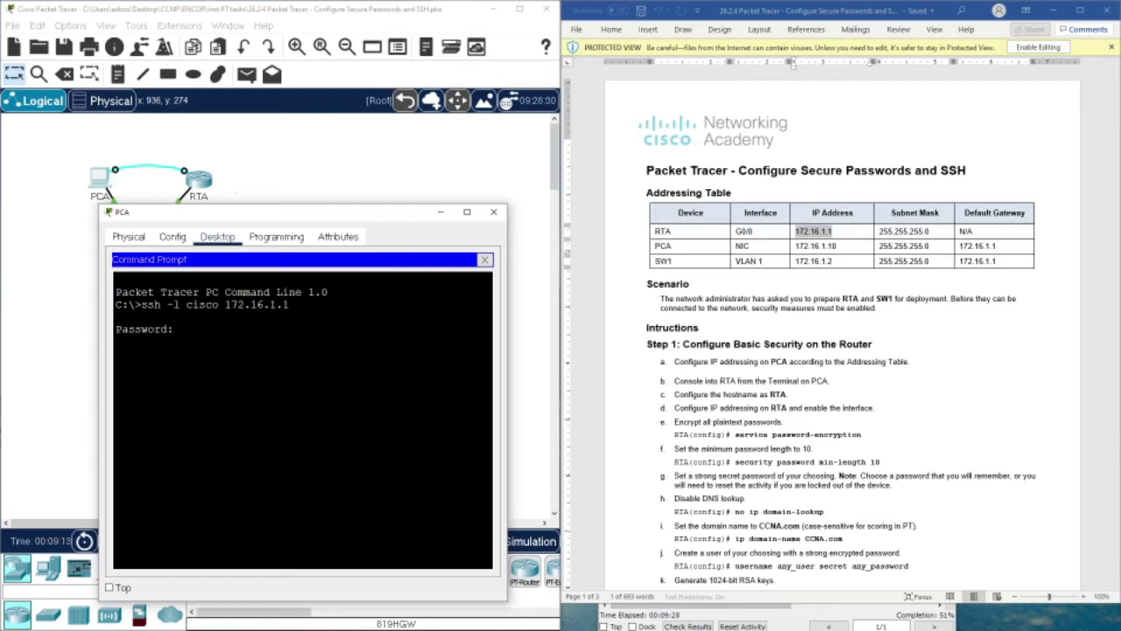
pyautogui.press('Return')
# Enter privileged mode on RTA with the enable secret.
pyautogui.write('en')
pyautogui.press('Return')
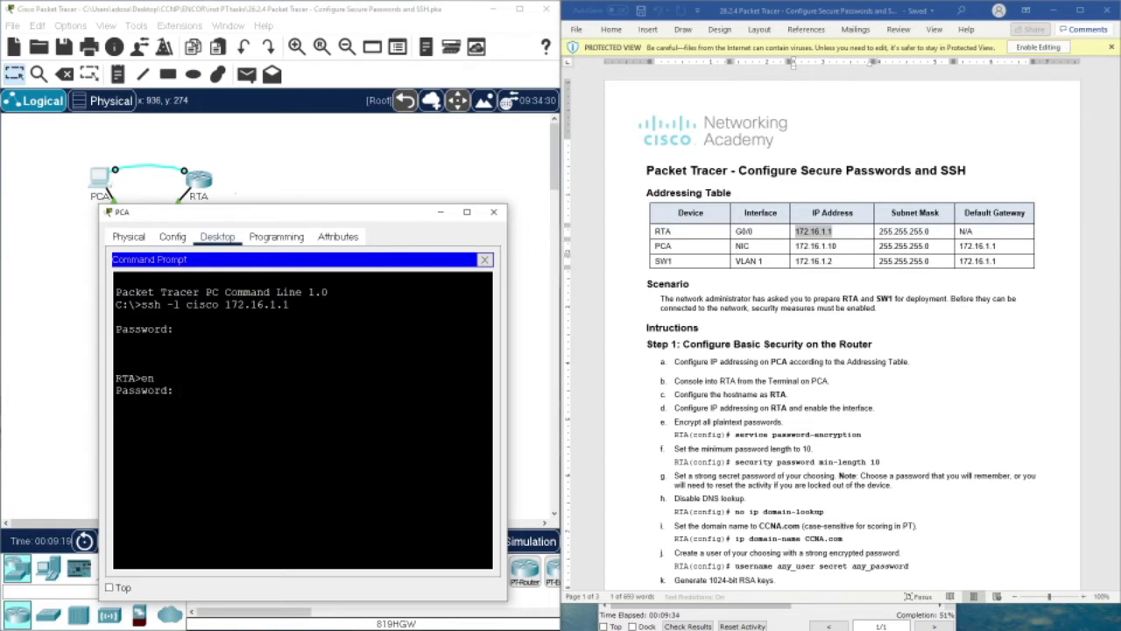
pyautogui.press('Return')
pyautogui.moveTo(203, 217); pyautogui.dragTo(179, 262)
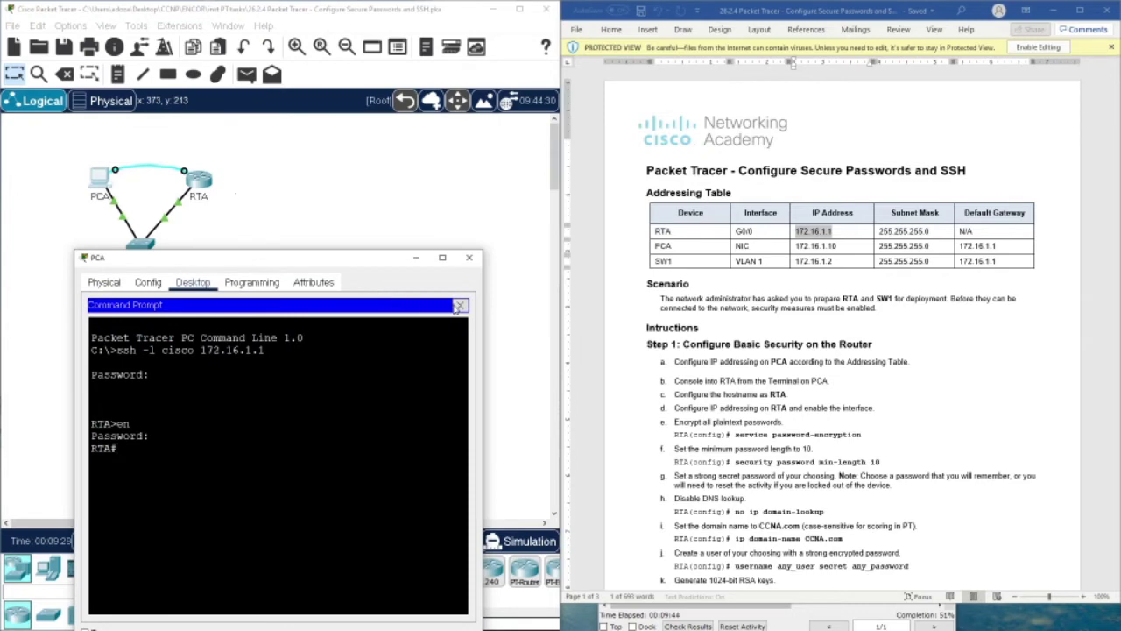
# Switch from PCA's Command Prompt to its console Terminal with default settings.
pyautogui.click(460, 305)
pyautogui.click(359, 332)
pyautogui.click(460, 305)
pyautogui.click(284, 337)
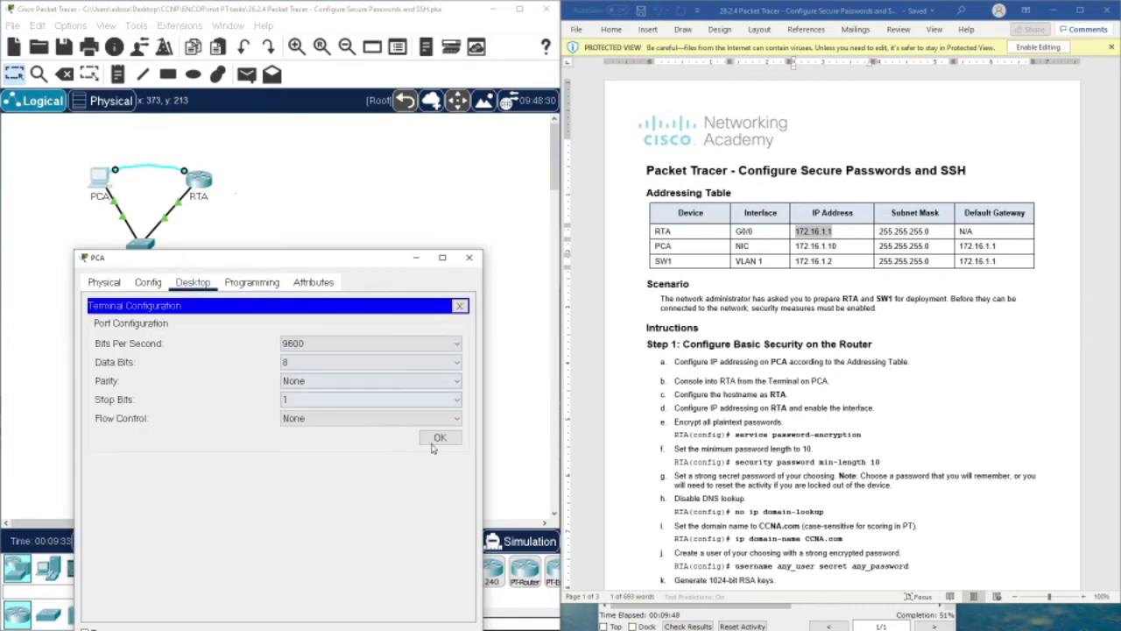
pyautogui.click(438, 437)
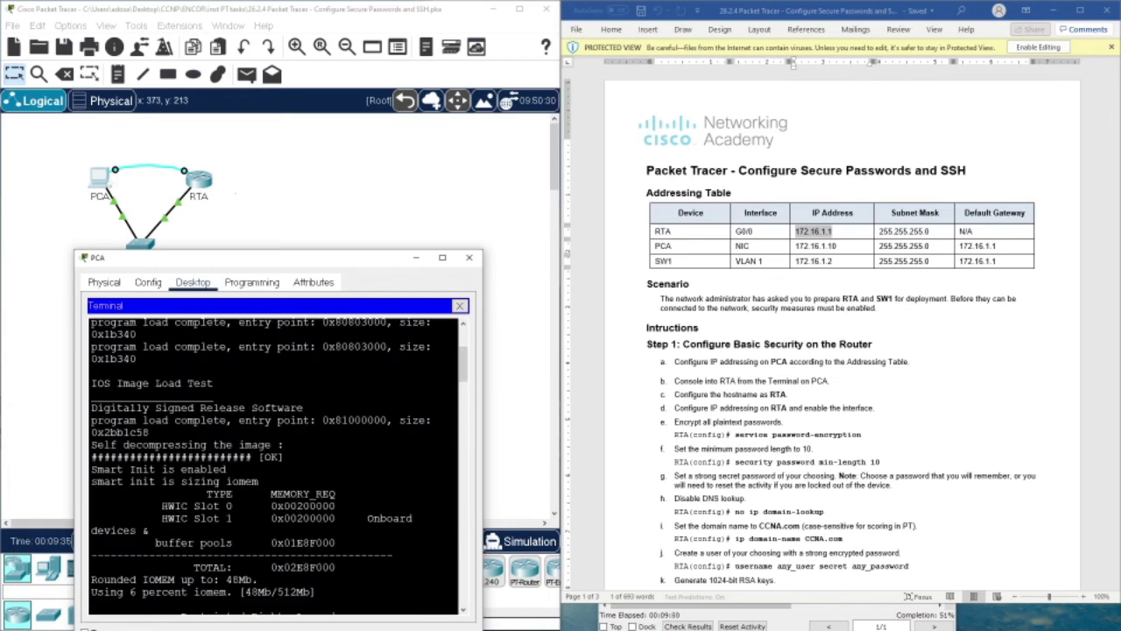
# Review RTA's earlier configuration history in the console, then close PCA's window.
pyautogui.write('enable conf t hostname RTA int g0/0 ip address 172.16.1.1 255.255.255.0 no shutdown exit service password-encryption security password min-length 10 enable secret Cisco123! enable secret Cisco123456! no ip domain-lookup ip domain-name CCNA.com username cisco secret Cisco123456! crypto key ?')
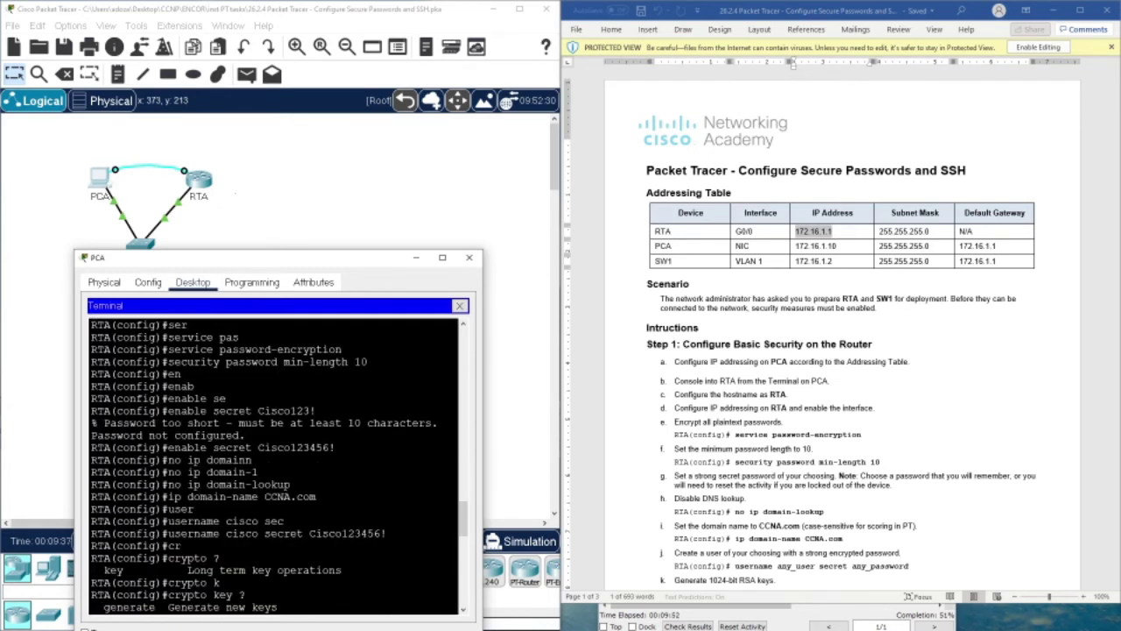
pyautogui.write('ge')
pyautogui.press('Tab')
pyautogui.write('?rsa')
pyautogui.press('Return')
pyautogui.moveTo(309, 416); pyautogui.dragTo(382, 417)
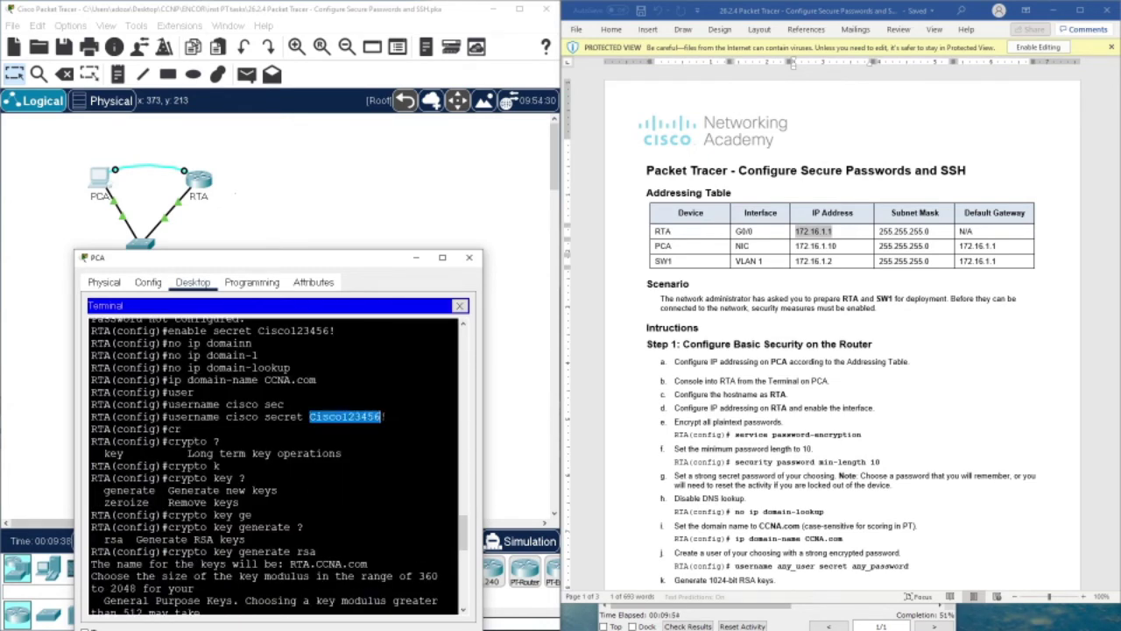
pyautogui.write('1024 login block-for 180 attempts 4 within 120 line vty 0 4 tr\tin\tssh lo\tlo\t  exec-timeout 6 end    copy run\tst')
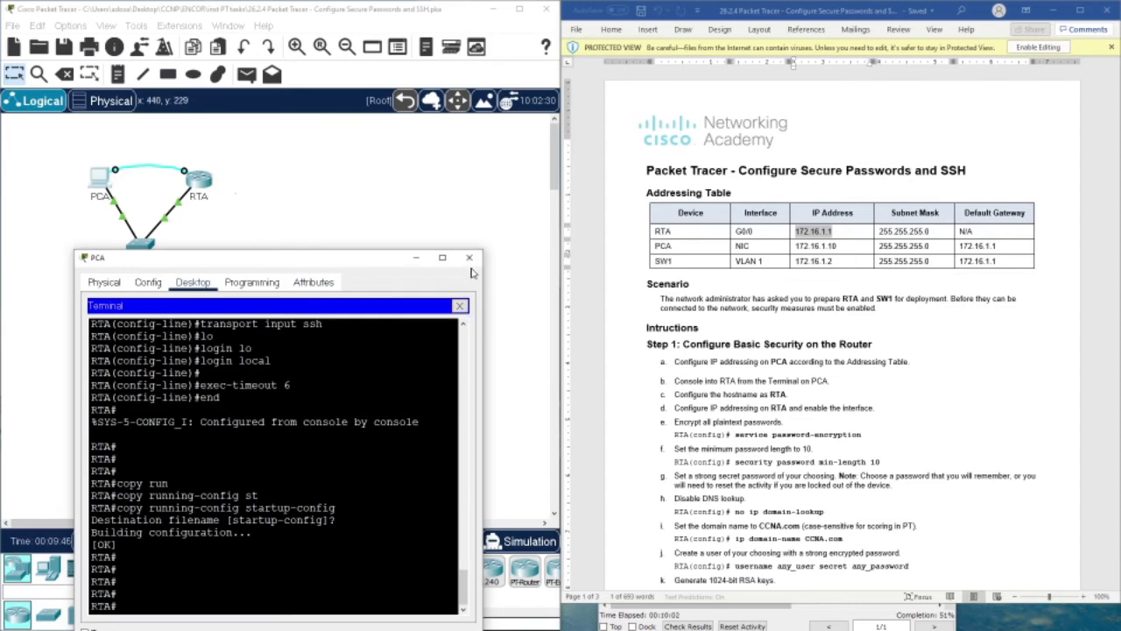
pyautogui.click(468, 257)
pyautogui.scroll(-15, 689, 386)
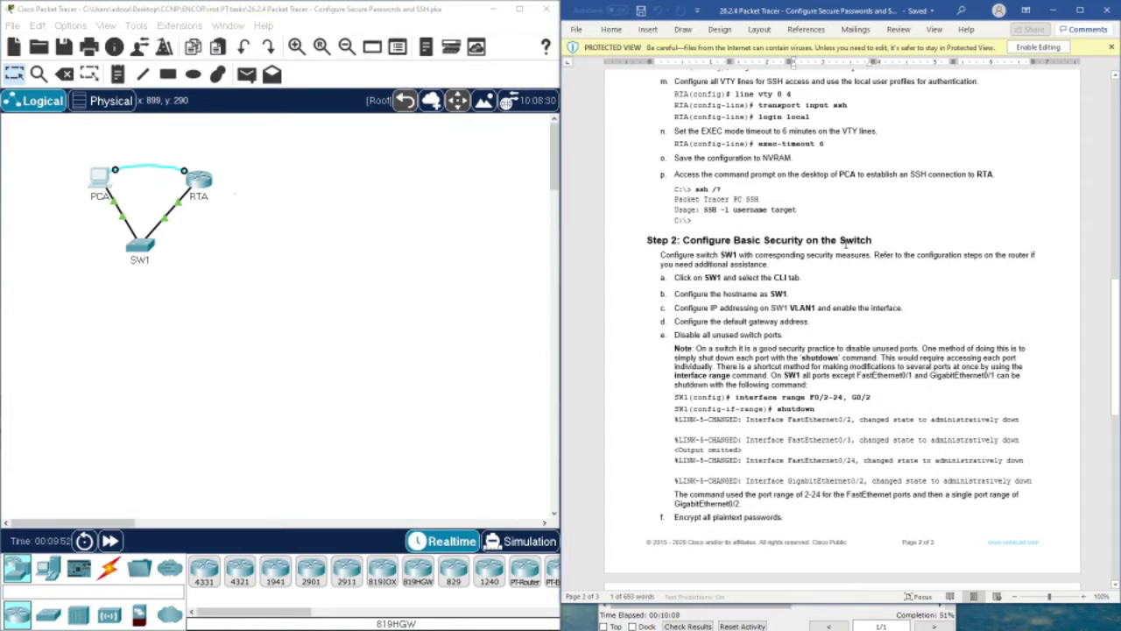
# Open SW1's CLI and enter privileged and global configuration mode.
pyautogui.click(147, 252)
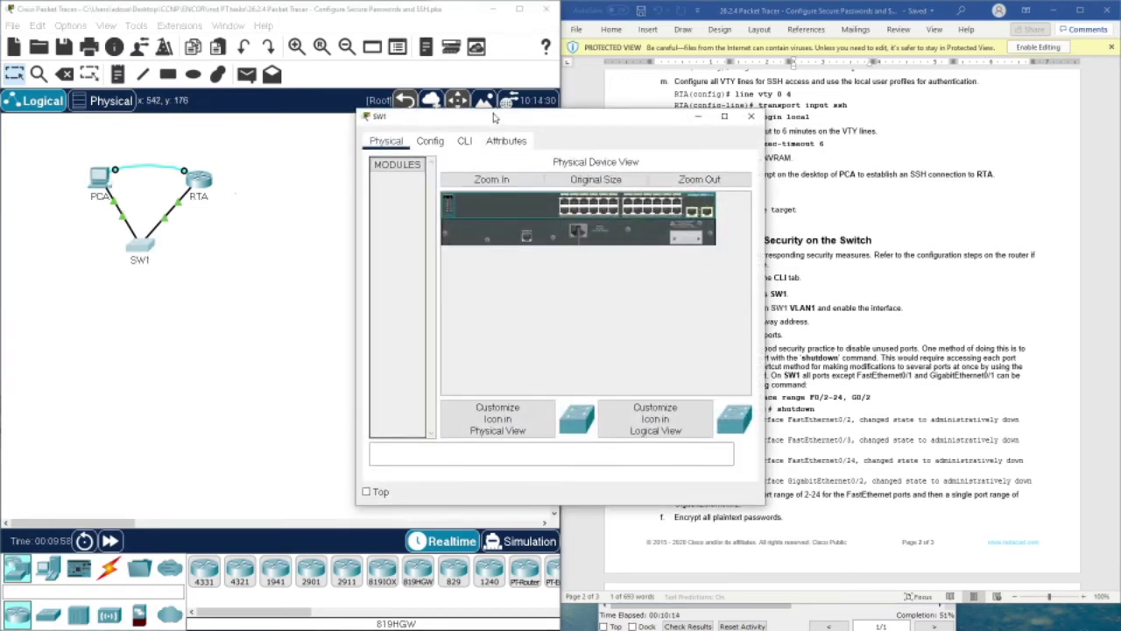
pyautogui.moveTo(491, 118); pyautogui.dragTo(320, 140)
pyautogui.click(296, 163)
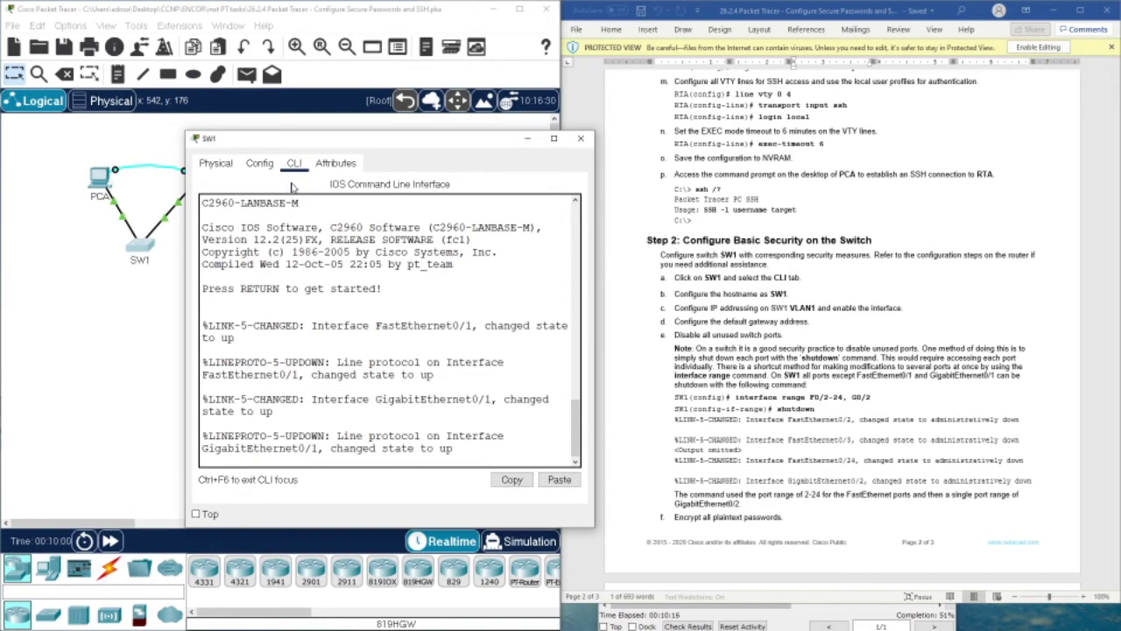
pyautogui.press('Return')
pyautogui.press('Return')
pyautogui.press('Return')
pyautogui.press('Return')
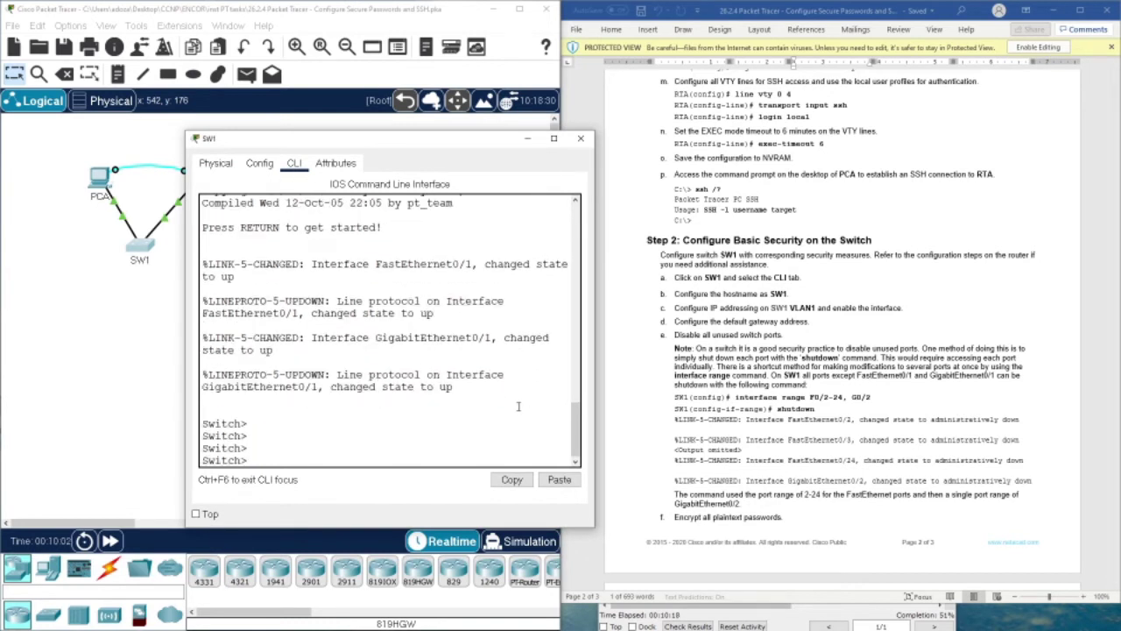
pyautogui.write('en')
pyautogui.press('Return')
pyautogui.write('conf t')
pyautogui.press('Return')
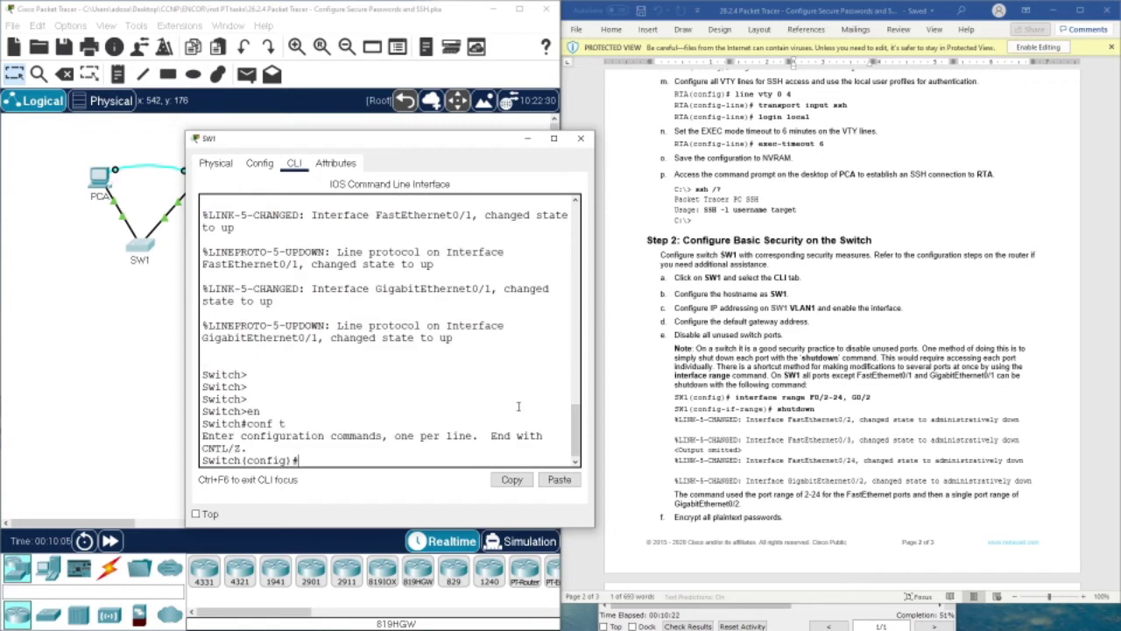
# Set the switch hostname to SW1.
pyautogui.write('hos')
pyautogui.press('Tab')
pyautogui.write('SW1')
pyautogui.press('Return')
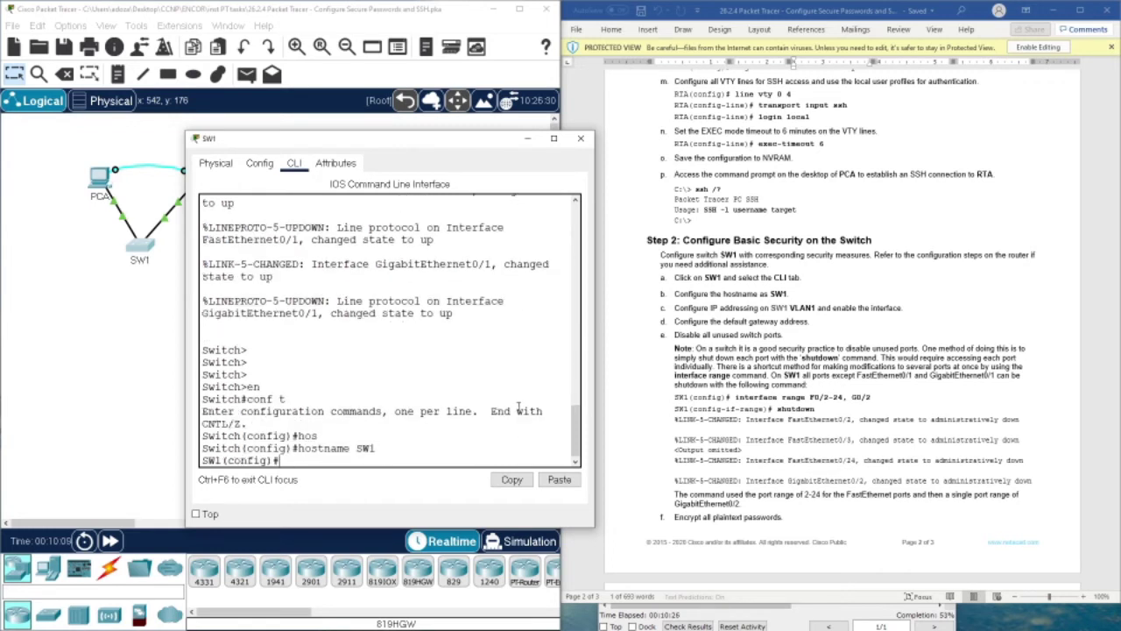
pyautogui.moveTo(674, 295); pyautogui.dragTo(807, 291)
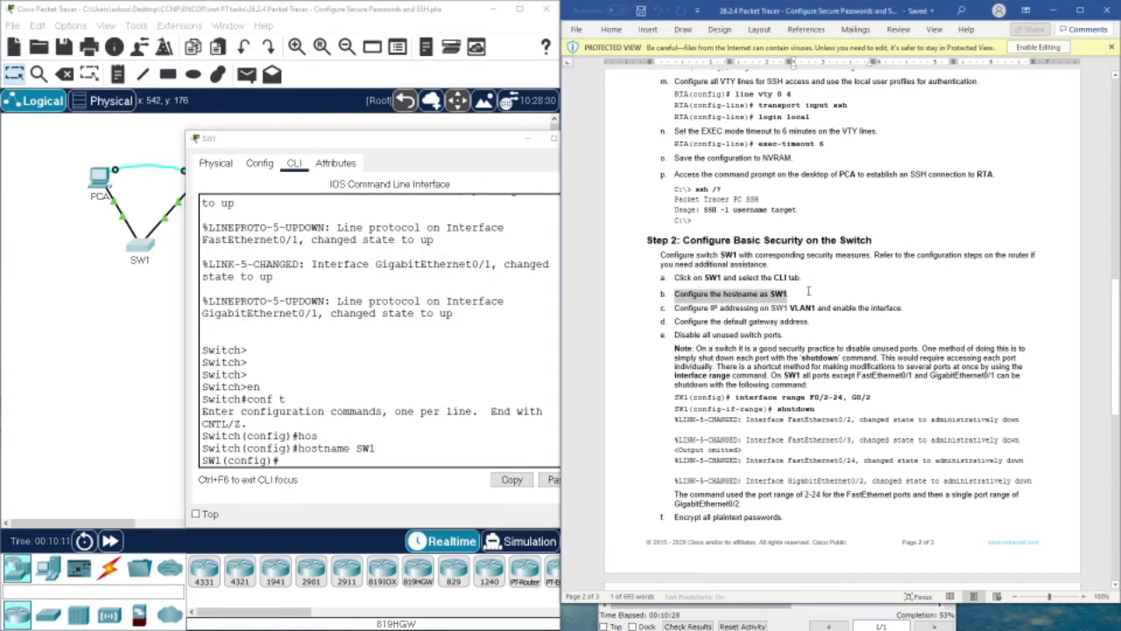
pyautogui.click(754, 309)
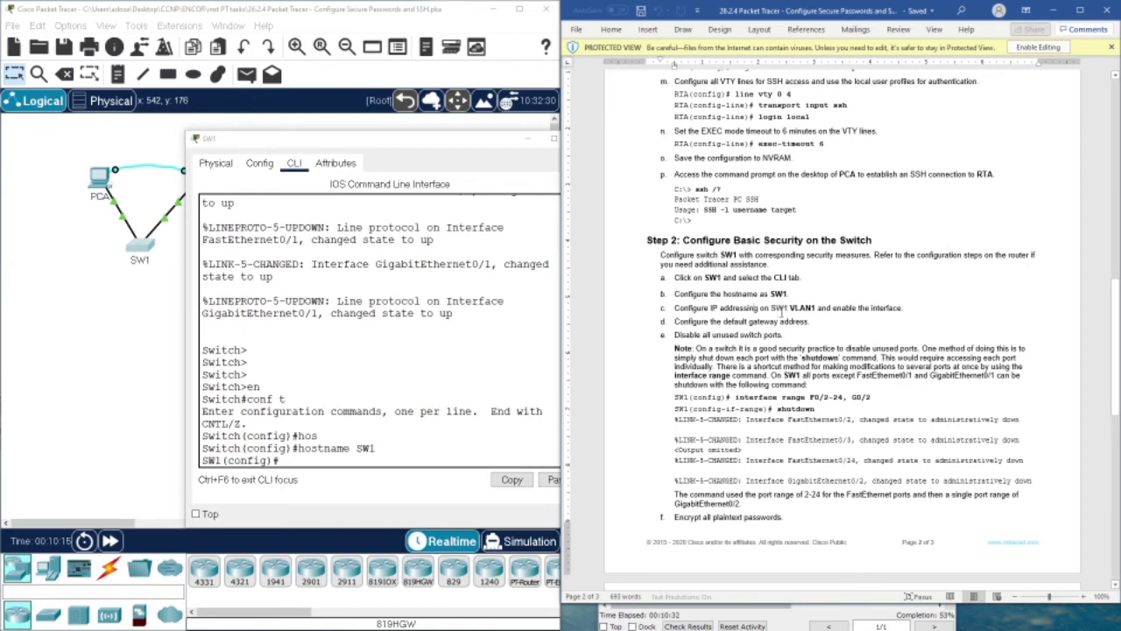
pyautogui.scroll(20, 848, 314)
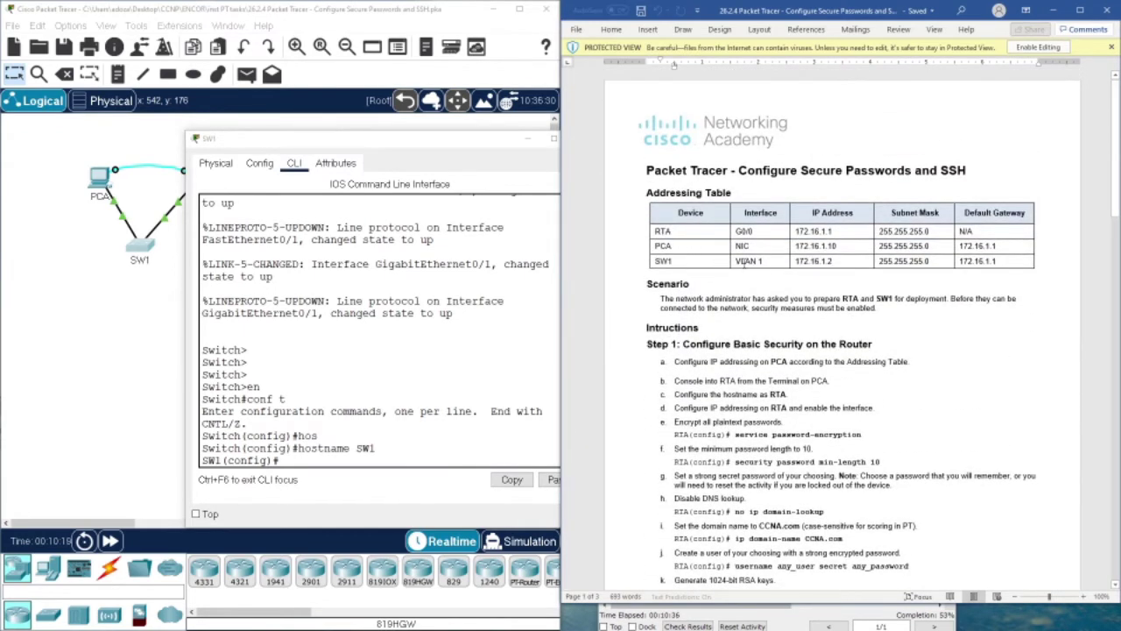
# Copy SW1's address 172.16.1.2 and enter interface VLAN 1 configuration.
pyautogui.moveTo(833, 261); pyautogui.dragTo(796, 261)
pyautogui.rightClick(801, 260)
pyautogui.click(823, 287)
pyautogui.click(353, 459)
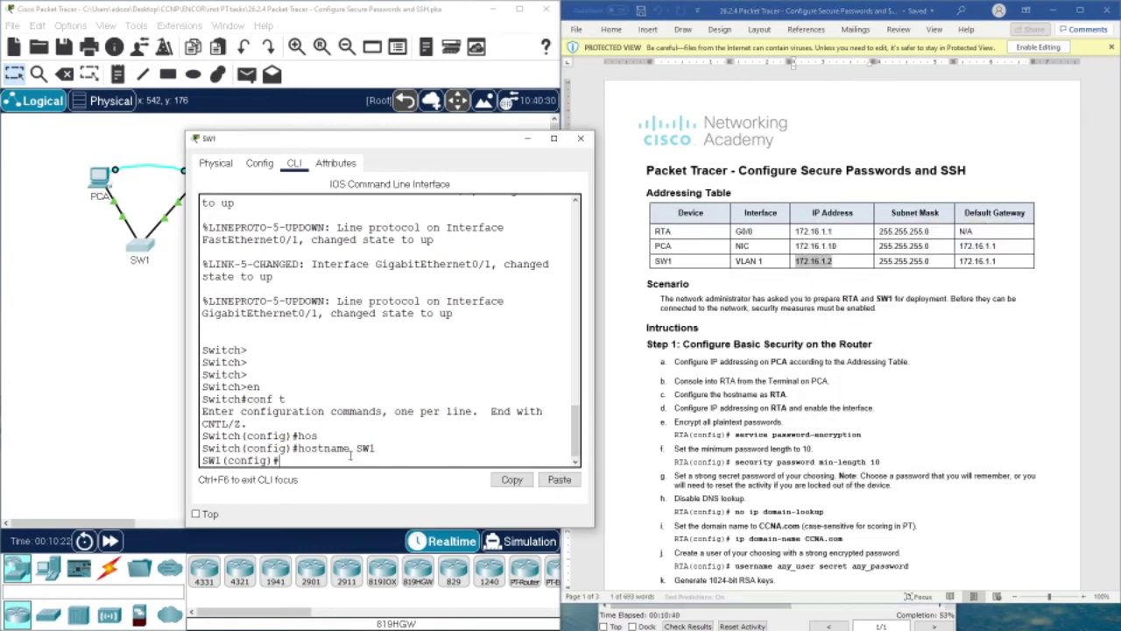
pyautogui.write('int vlan 1')
pyautogui.press('Return')
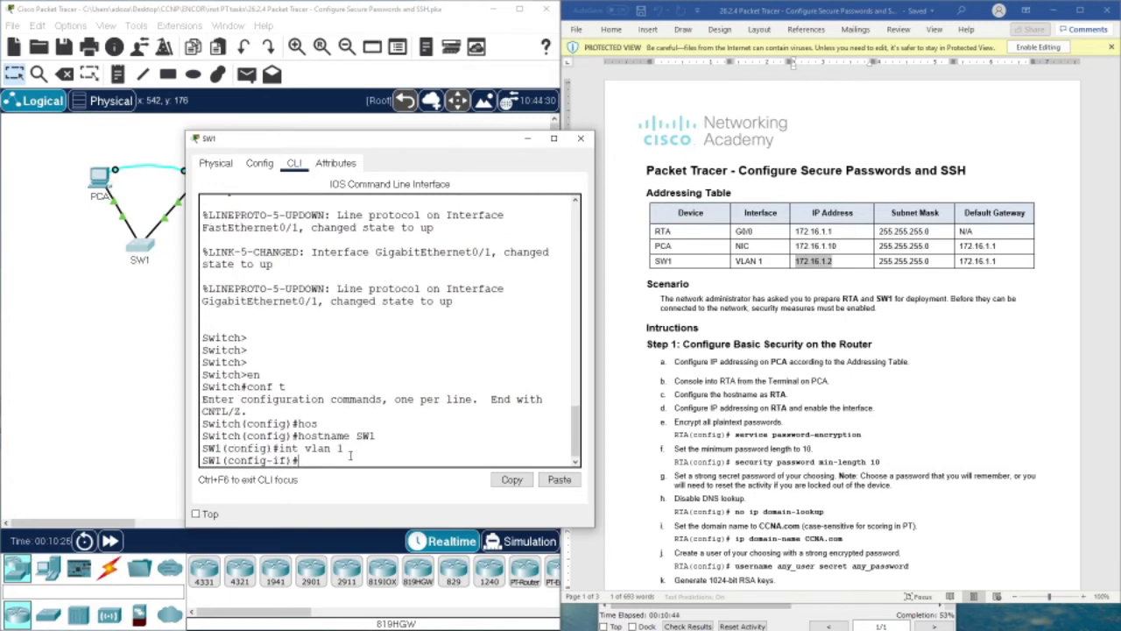
# Assign VLAN 1 the IP address 172.16.1.2 255.255.255.0.
pyautogui.write('ip ad')
pyautogui.press('Tab')
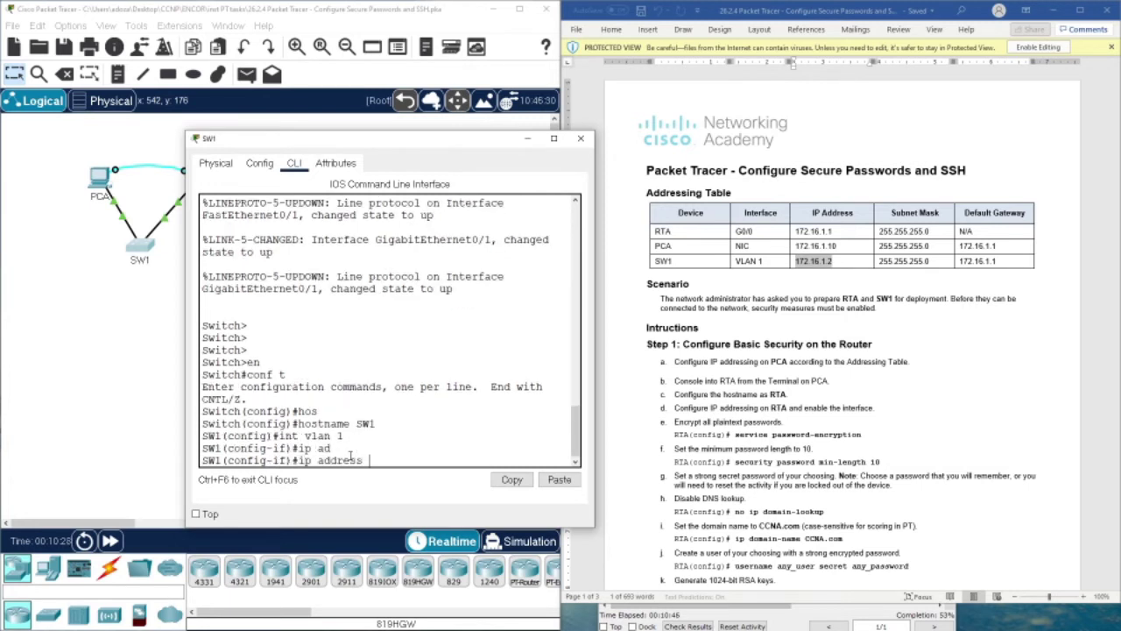
pyautogui.rightClick(404, 453)
pyautogui.click(417, 477)
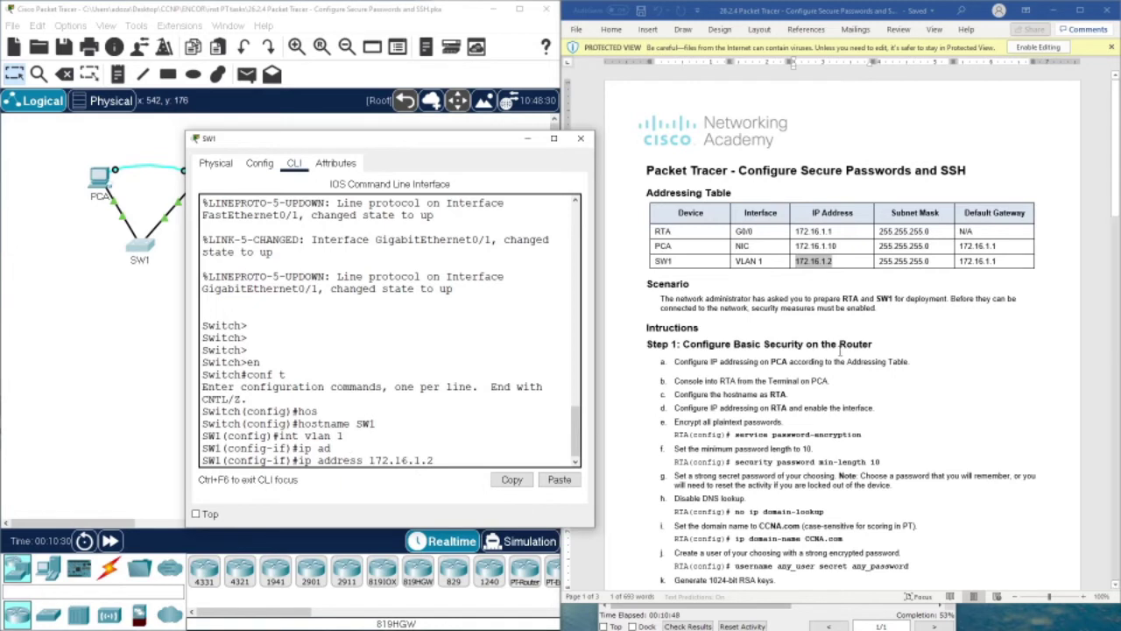
pyautogui.moveTo(929, 263); pyautogui.dragTo(882, 267)
pyautogui.rightClick(882, 267)
pyautogui.click(889, 288)
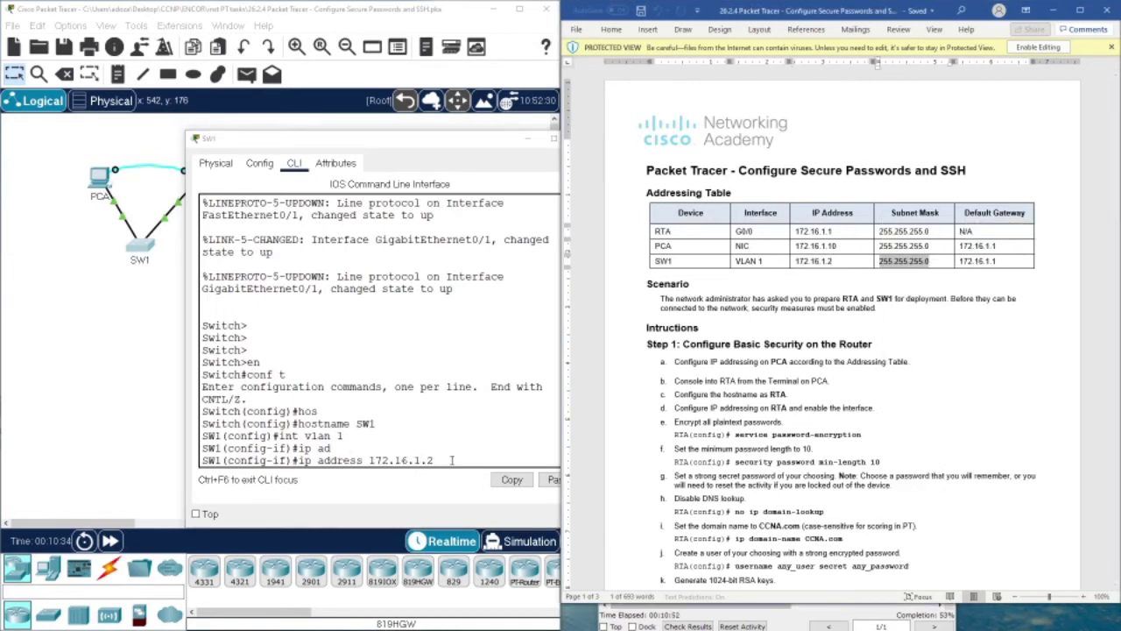
pyautogui.rightClick(452, 461)
pyautogui.click(483, 482)
pyautogui.press('Return')
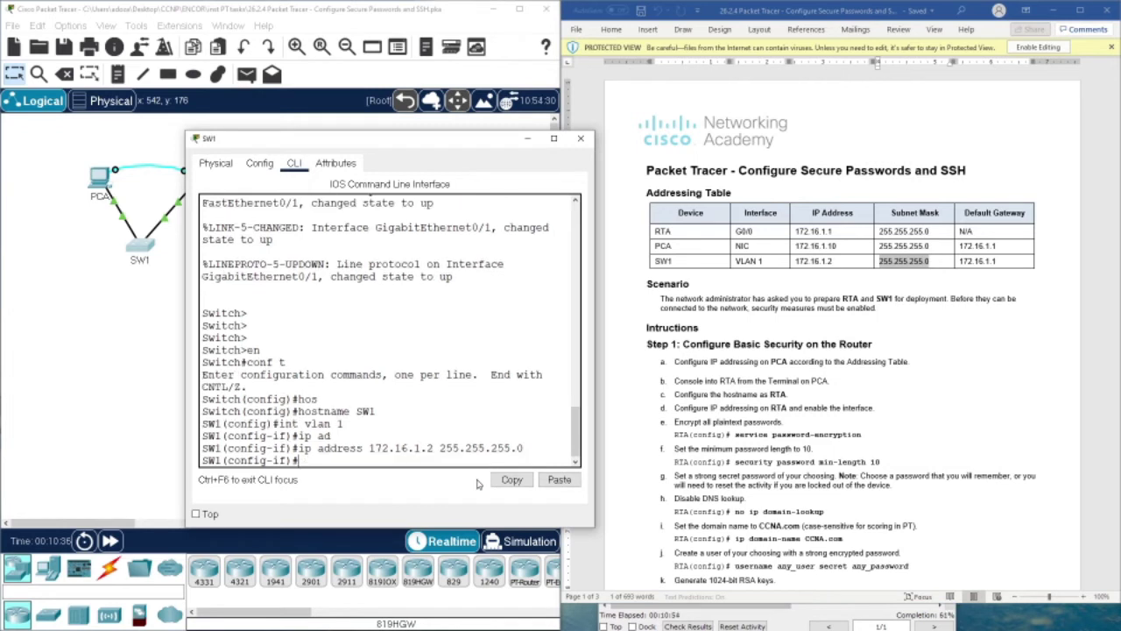
# Bring VLAN 1 up with no shutdown and exit interface configuration.
pyautogui.write('no sh')
pyautogui.press('Tab')
pyautogui.press('Return')
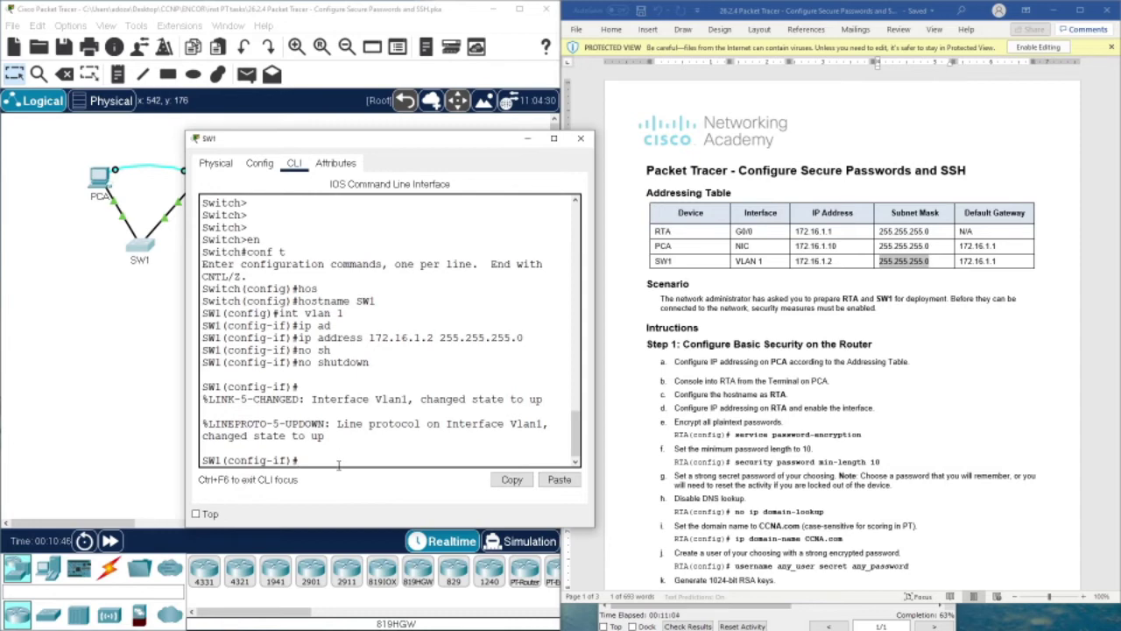
pyautogui.write('xit')
pyautogui.press('Return')
pyautogui.scroll(-20, 716, 357)
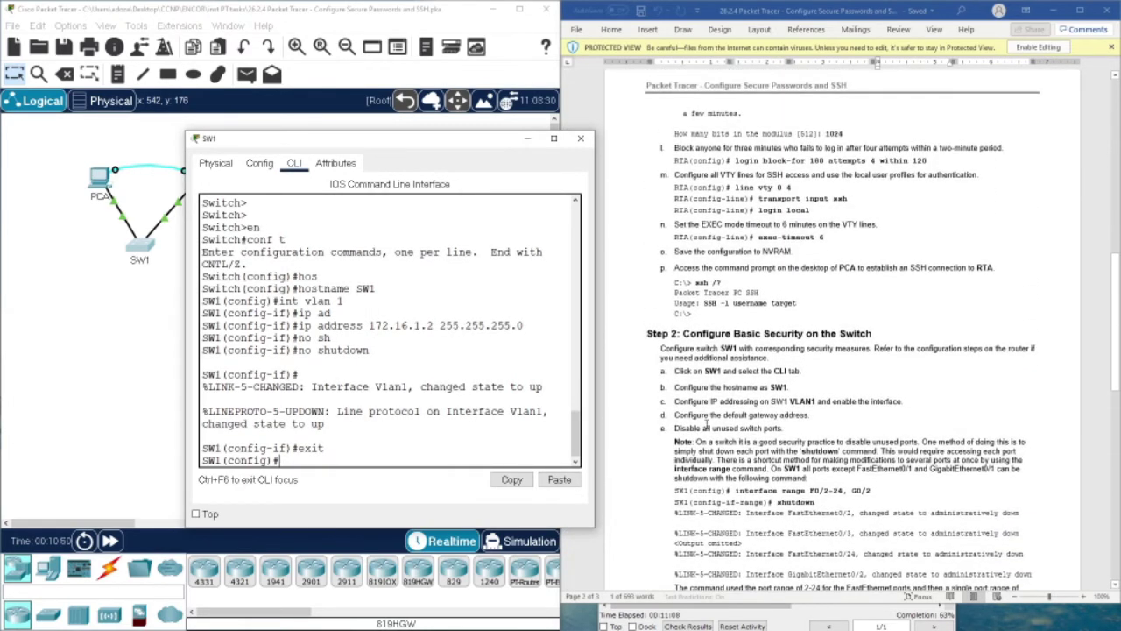
# Configure ip default-gateway 172.16.1.1 on SW1 using the address from the table.
pyautogui.scroll(-5, 716, 357)
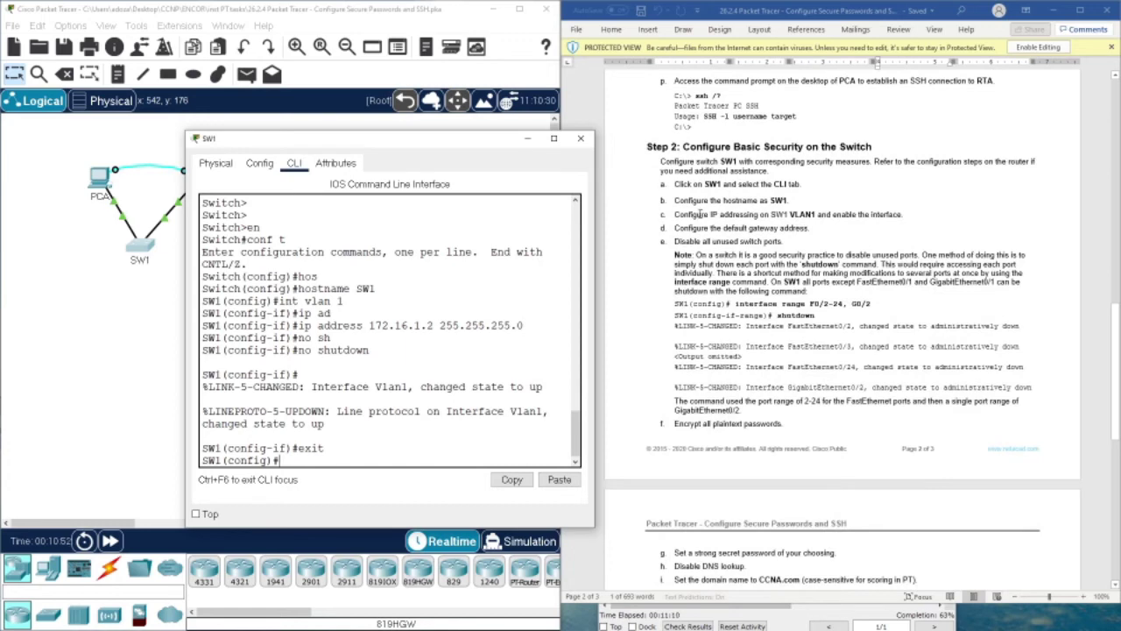
pyautogui.scroll(20, 759, 229)
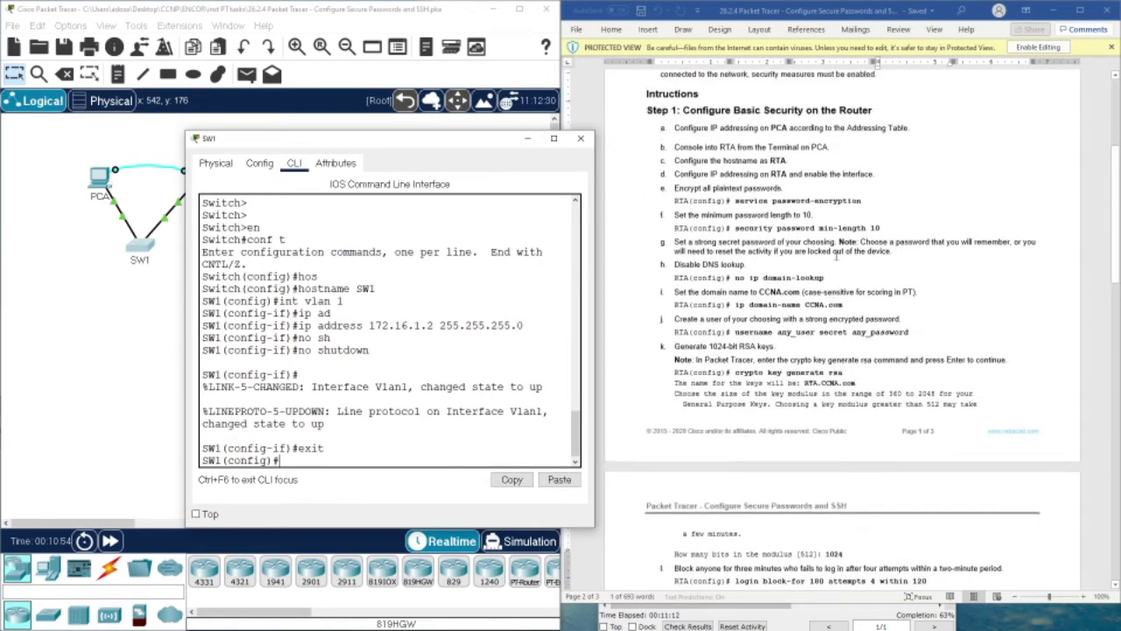
pyautogui.moveTo(998, 261); pyautogui.dragTo(959, 261)
pyautogui.rightClick(970, 266)
pyautogui.click(989, 286)
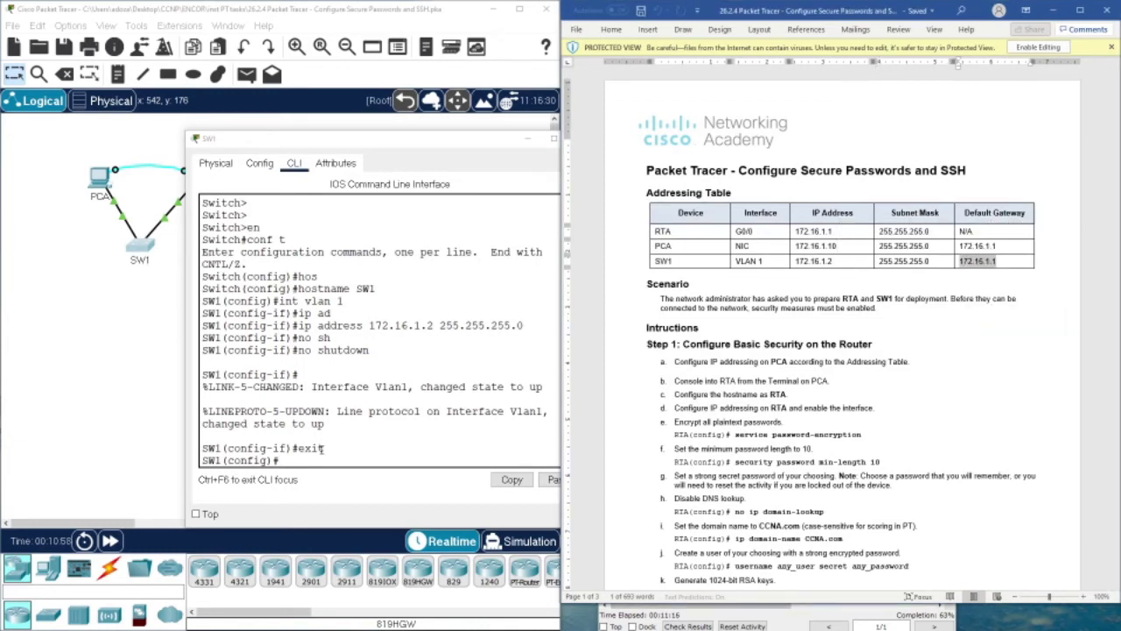
pyautogui.click(343, 482)
pyautogui.press('Return')
pyautogui.press('Return')
pyautogui.write('ip def')
pyautogui.press('Tab')
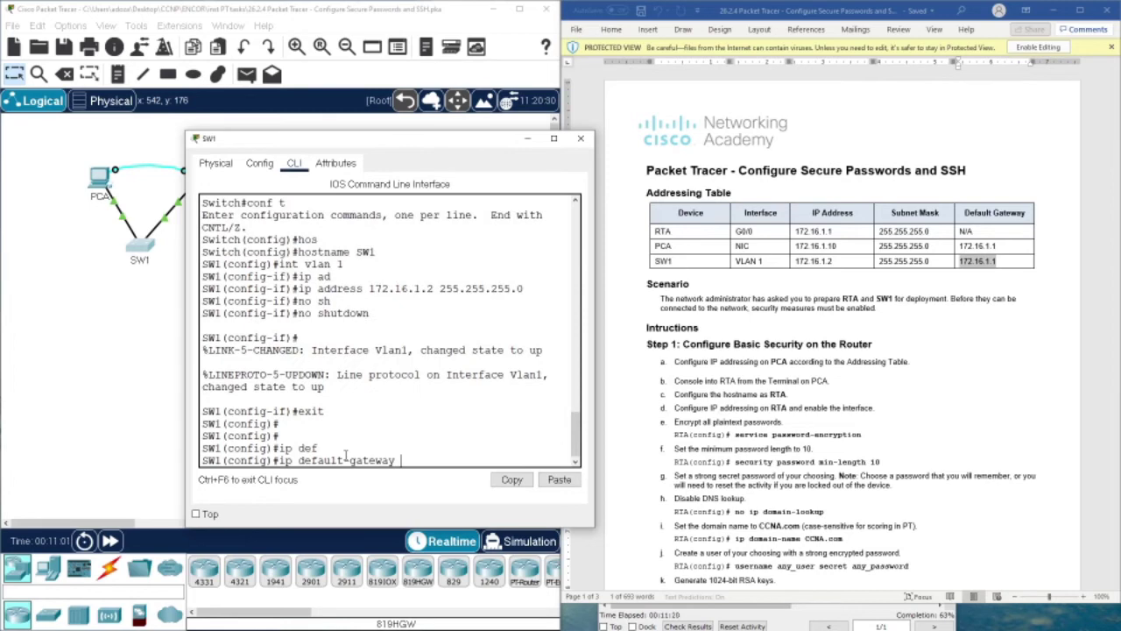
pyautogui.rightClick(410, 462)
pyautogui.click(432, 486)
pyautogui.press('Return')
pyautogui.press('Return')
pyautogui.press('Return')
pyautogui.press('Return')
pyautogui.press('Return')
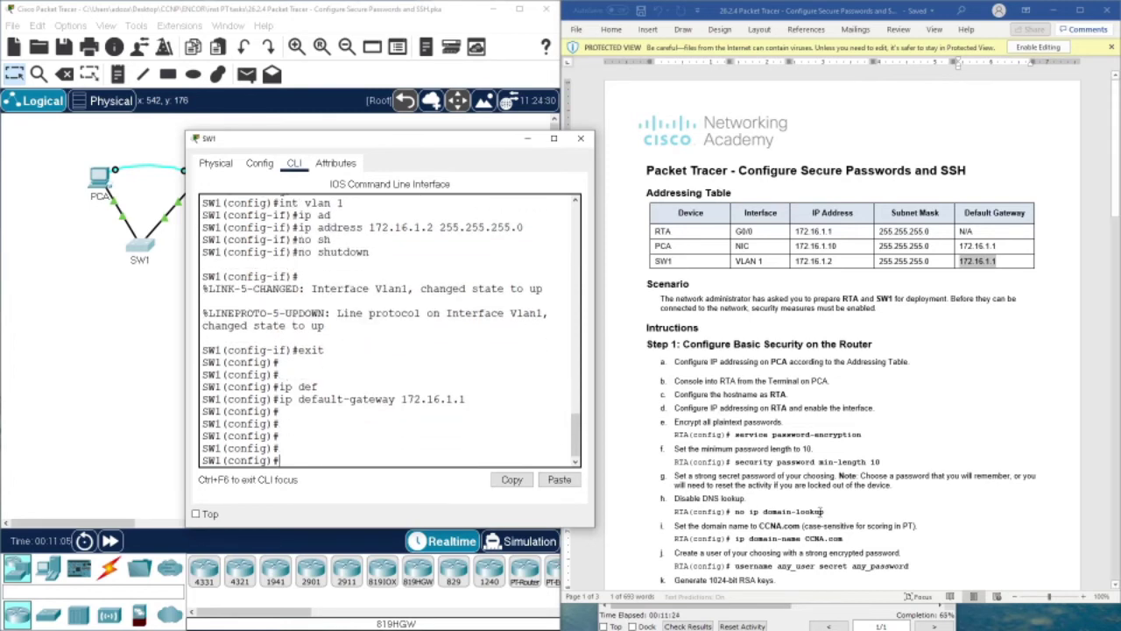
# Find the next lab step on disabling unused ports and reposition SW1's console.
pyautogui.scroll(-5, 769, 504)
pyautogui.scroll(-4, 768, 505)
pyautogui.scroll(-3, 725, 418)
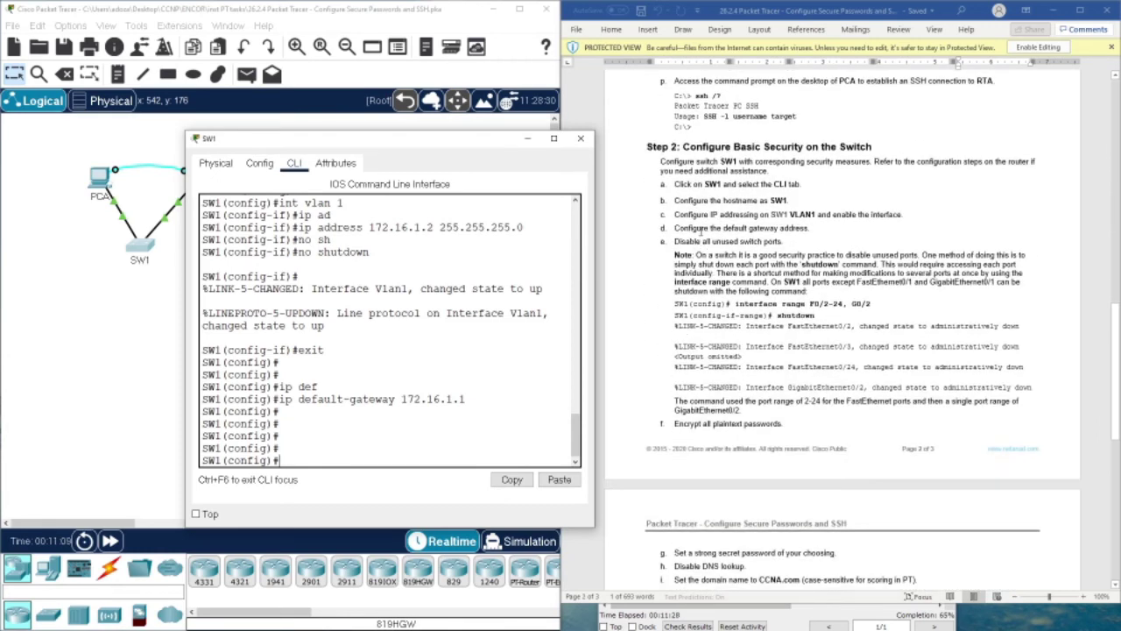
pyautogui.moveTo(674, 241); pyautogui.dragTo(753, 242)
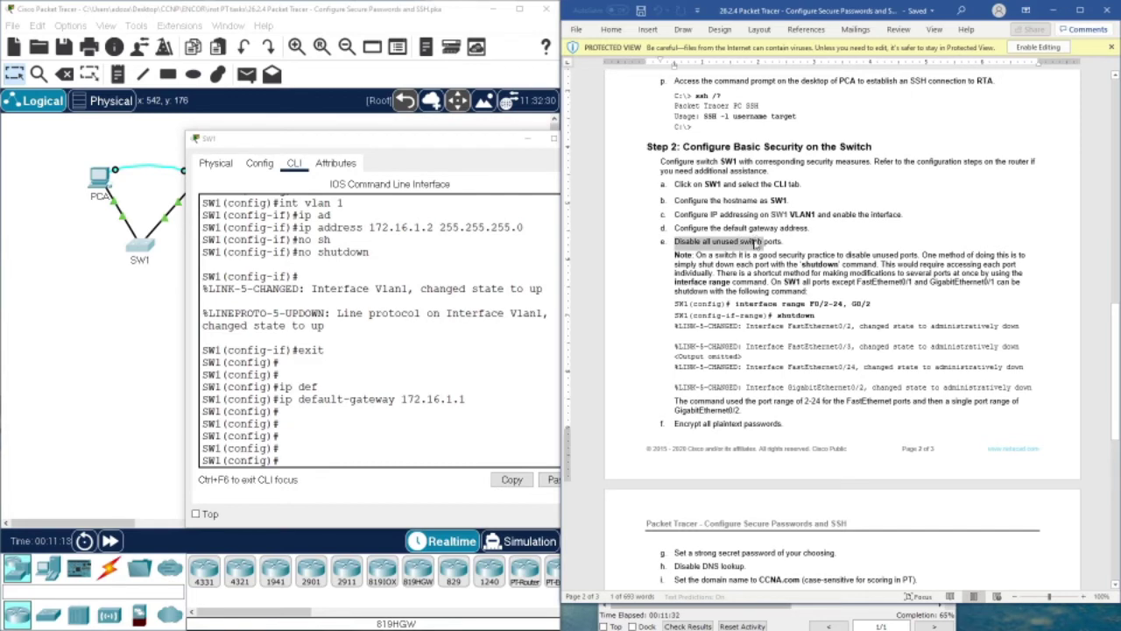
pyautogui.moveTo(482, 143); pyautogui.dragTo(483, 264)
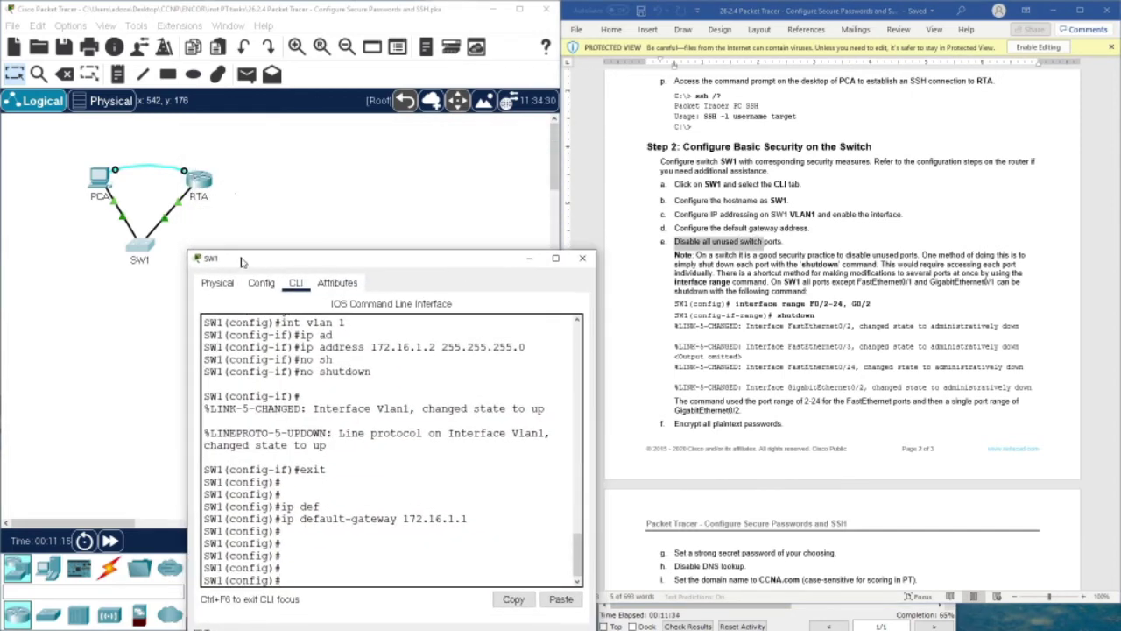
# Reopen SW1's CLI and run 'do show ip int brief' from config mode.
pyautogui.click(242, 213)
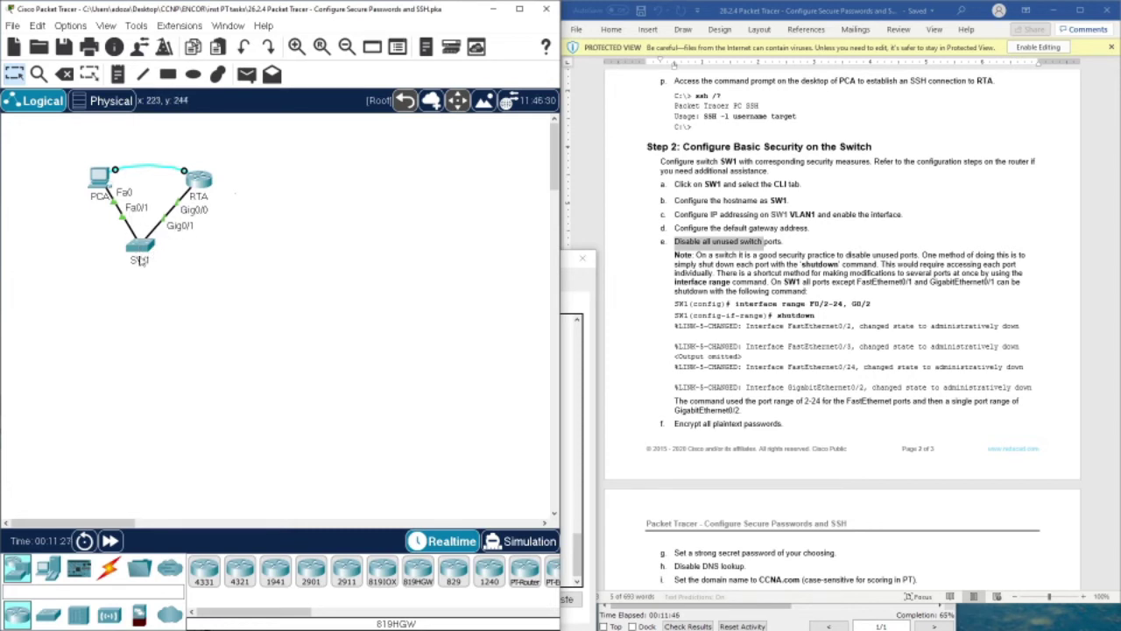
pyautogui.click(142, 249)
pyautogui.moveTo(337, 258); pyautogui.dragTo(366, 189)
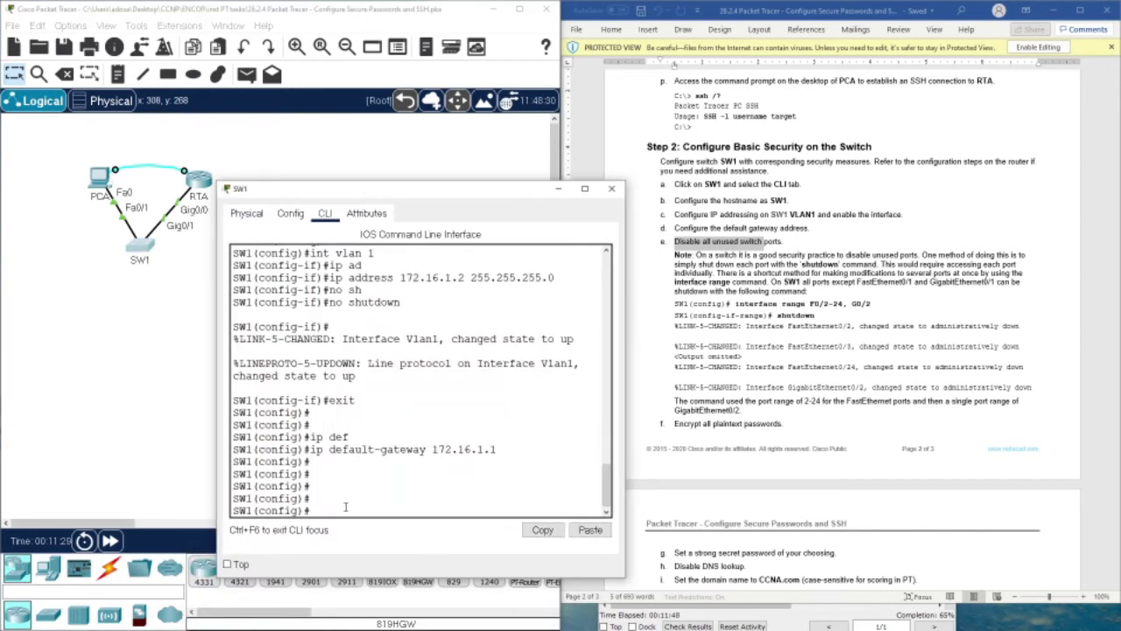
pyautogui.write('sh show ip in br')
pyautogui.press('Return')
pyautogui.press('Up')
pyautogui.press('BackSpace')
pyautogui.press('BackSpace')
pyautogui.write('do')
pyautogui.press('Return')
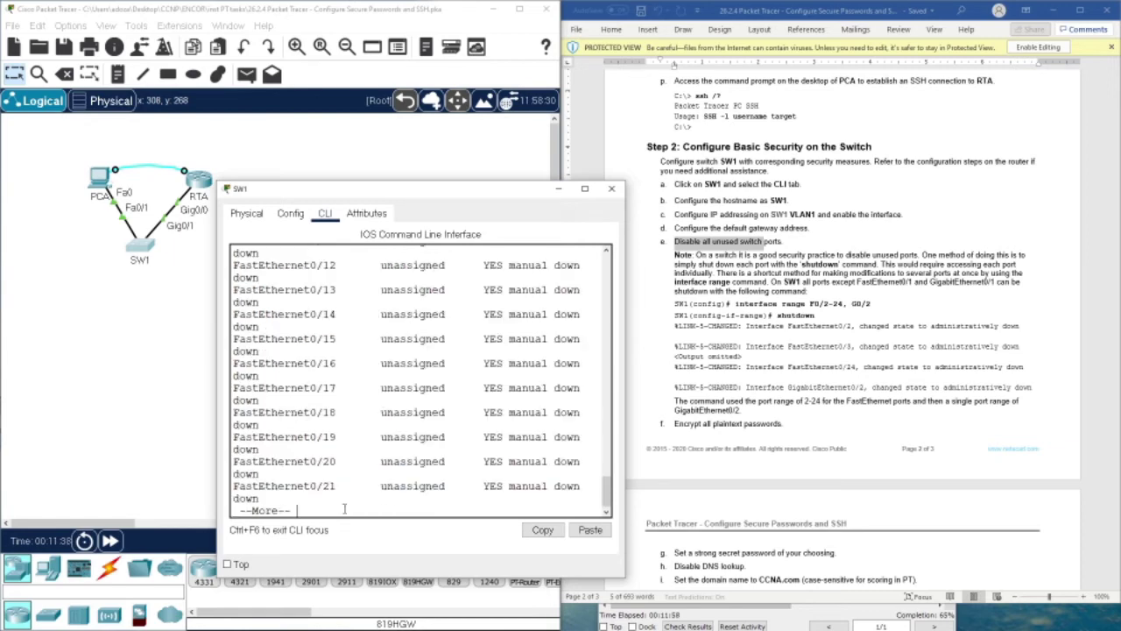
# Maximize the console and read the listing: Fa0/1 up, Fa0/2–0/23 and G0/2 down.
pyautogui.click(585, 188)
pyautogui.press('space')
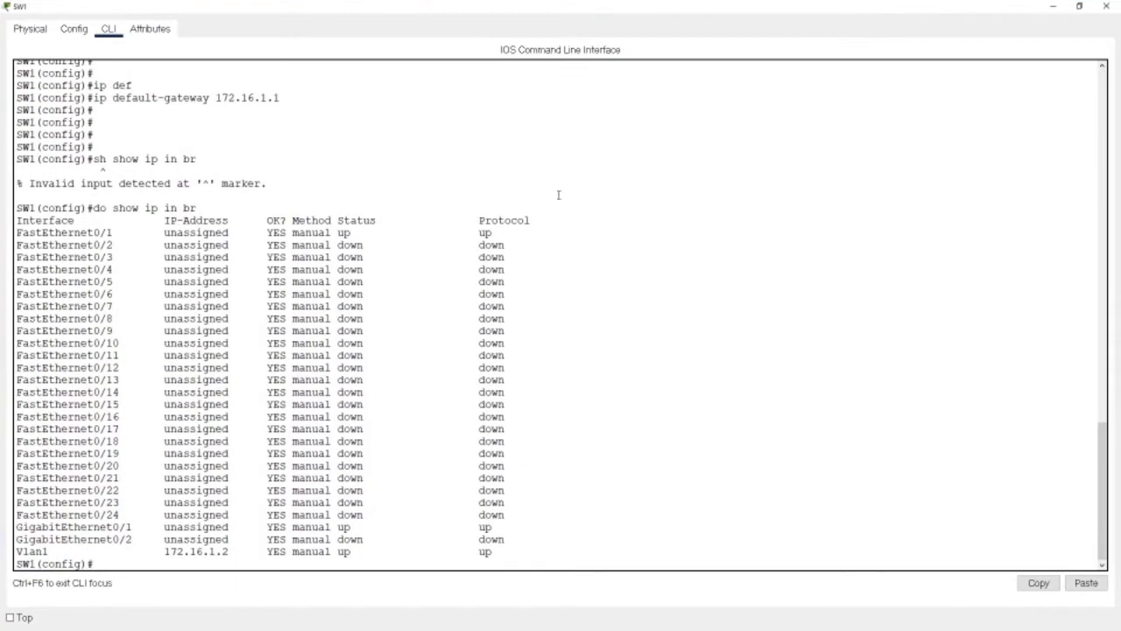
pyautogui.moveTo(17, 230); pyautogui.dragTo(431, 245)
pyautogui.click(317, 244)
pyautogui.moveTo(75, 232); pyautogui.dragTo(497, 234)
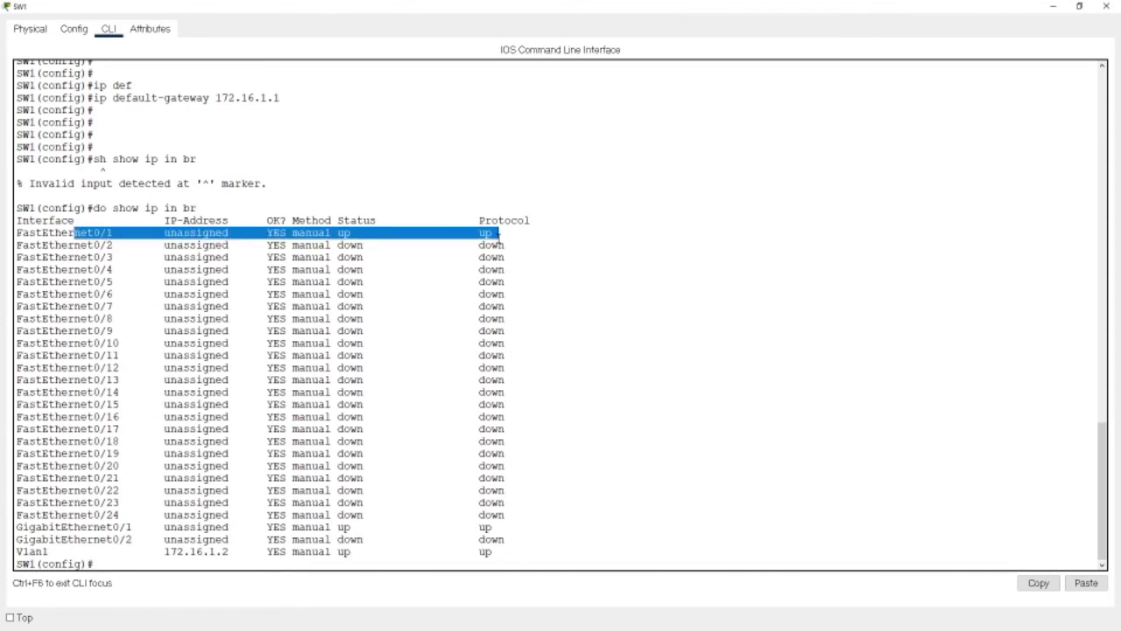
pyautogui.click(77, 246)
pyautogui.moveTo(77, 246); pyautogui.dragTo(515, 528)
pyautogui.moveTo(42, 540); pyautogui.dragTo(511, 538)
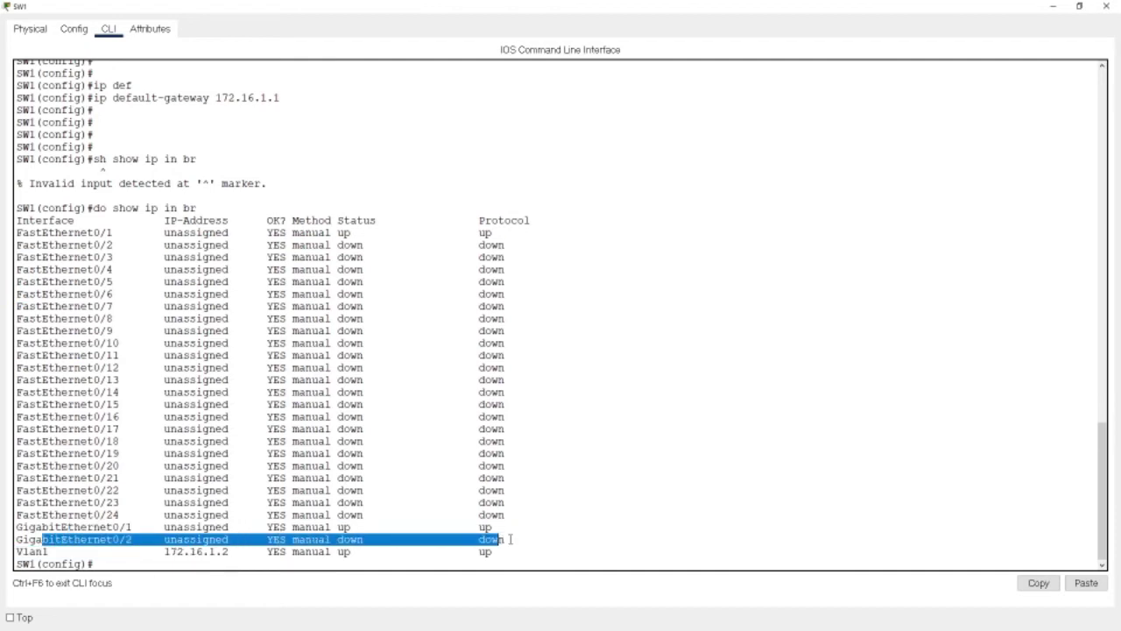
pyautogui.click(1079, 6)
# Select port range Fa0/2-24 and G0/2 on SW1 and shut them down.
pyautogui.click(362, 504)
pyautogui.write('int g')
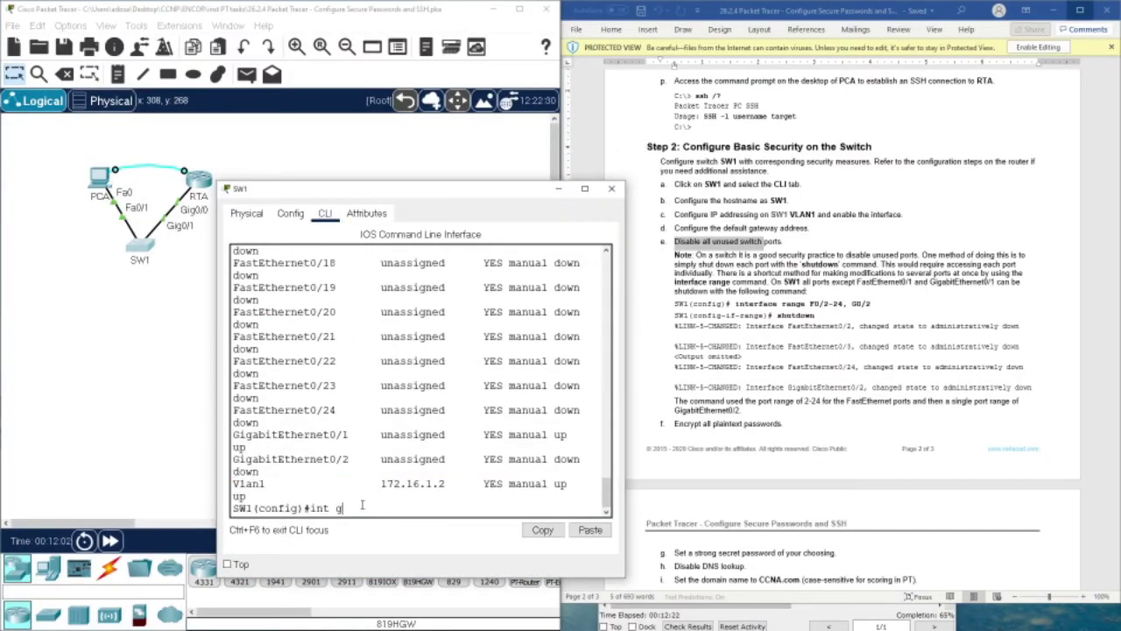
pyautogui.write(' f0')
pyautogui.press('Return')
pyautogui.press('Up')
pyautogui.press('Left')
pyautogui.press('Left')
pyautogui.press('Left')
pyautogui.press('Left')
pyautogui.press('Left')
pyautogui.press('Left')
pyautogui.press('Left')
pyautogui.press('Left')
pyautogui.press('Left')
pyautogui.press('Left')
pyautogui.press('Left')
pyautogui.press('Left')
pyautogui.press('Left')
pyautogui.press('Left')
pyautogui.press('Left')
pyautogui.press('BackSpace')
pyautogui.write('ra')
pyautogui.press('Return')
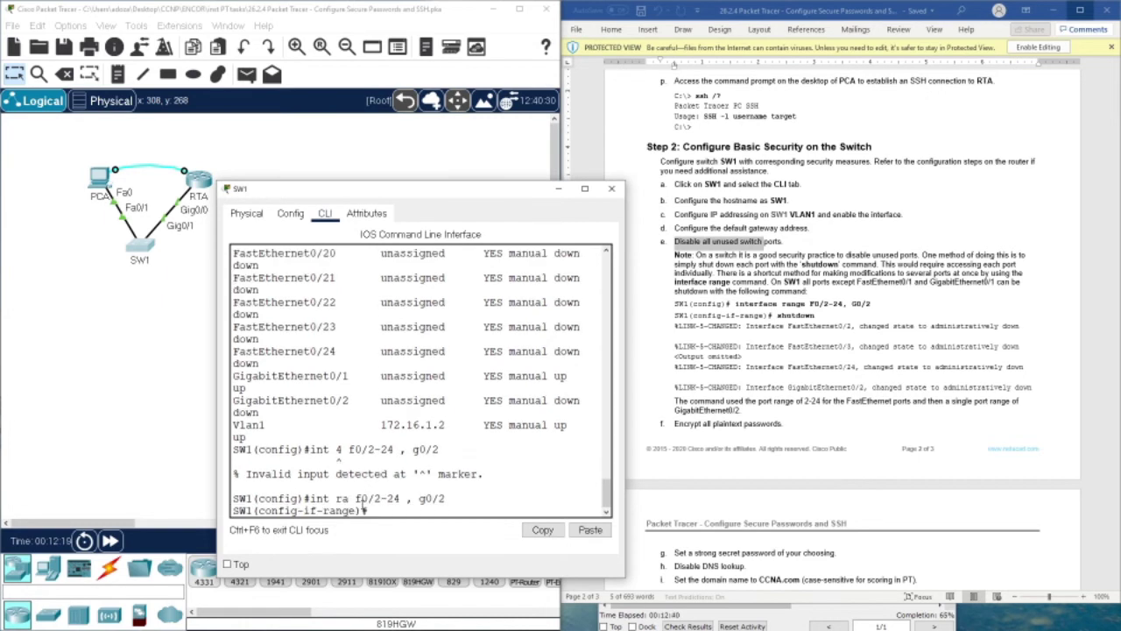
pyautogui.write('sh')
pyautogui.press('Return')
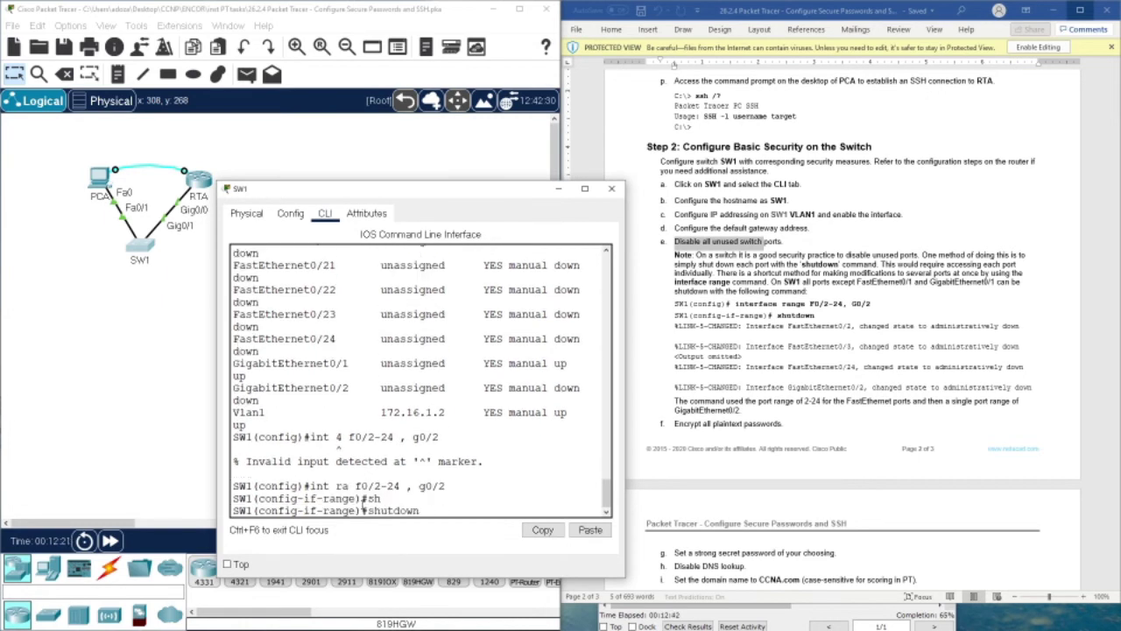
pyautogui.press('Return')
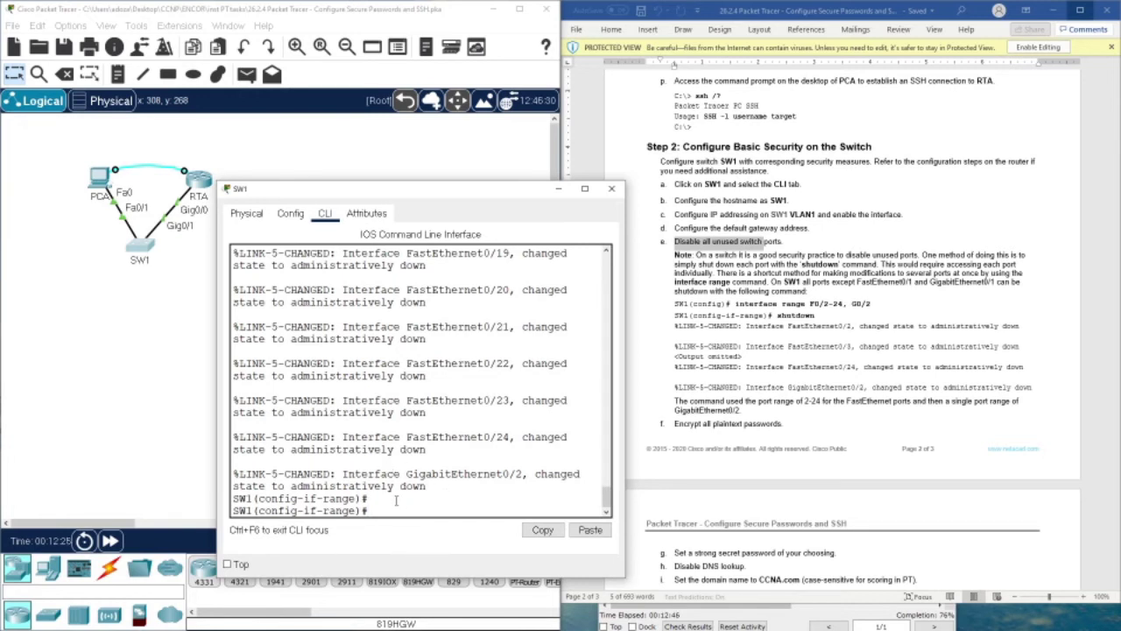
# Exit the range configuration and rerun 'do show ip in br'.
pyautogui.write('exit')
pyautogui.press('Return')
pyautogui.press('Return')
pyautogui.press('Return')
pyautogui.press('Return')
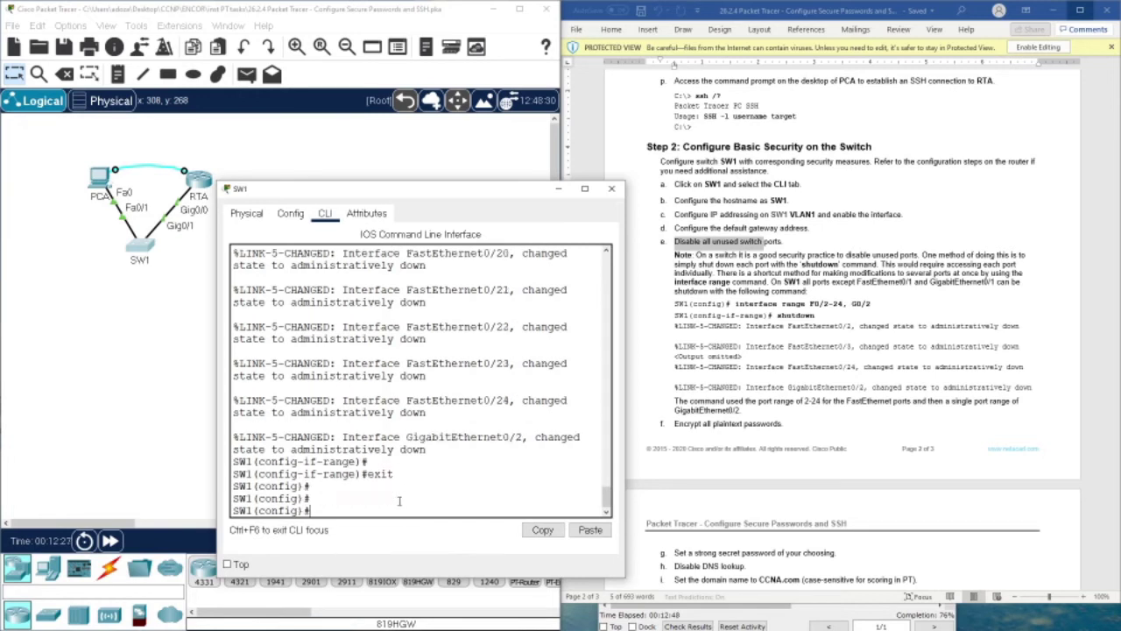
pyautogui.write('exit')
pyautogui.press('Up')
pyautogui.press('Up')
pyautogui.press('Up')
pyautogui.press('Up')
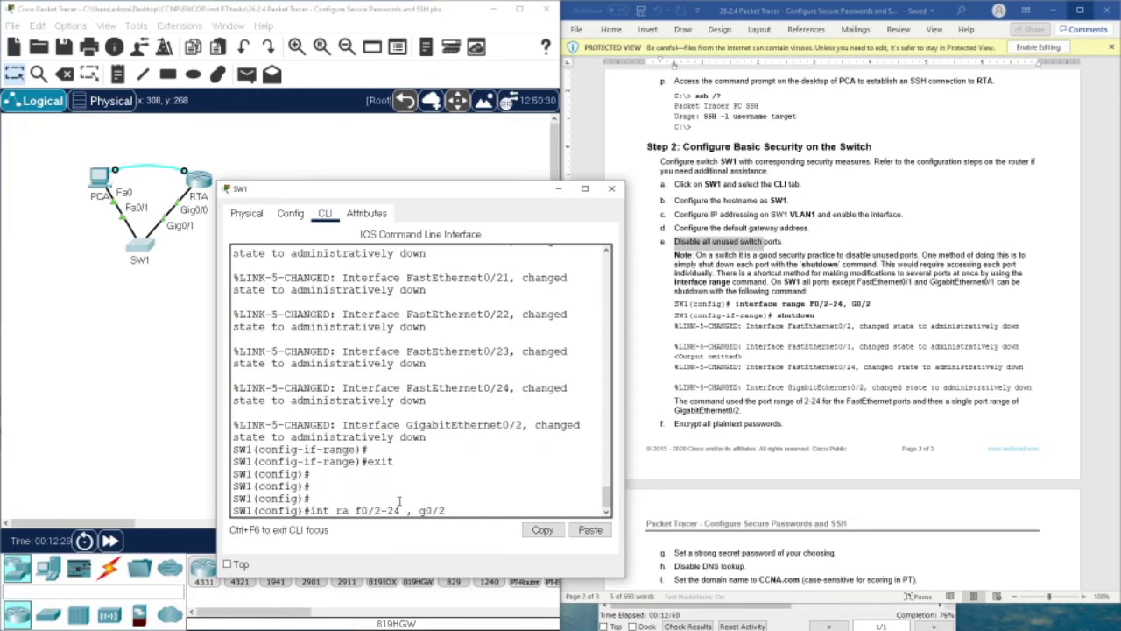
pyautogui.press('Return')
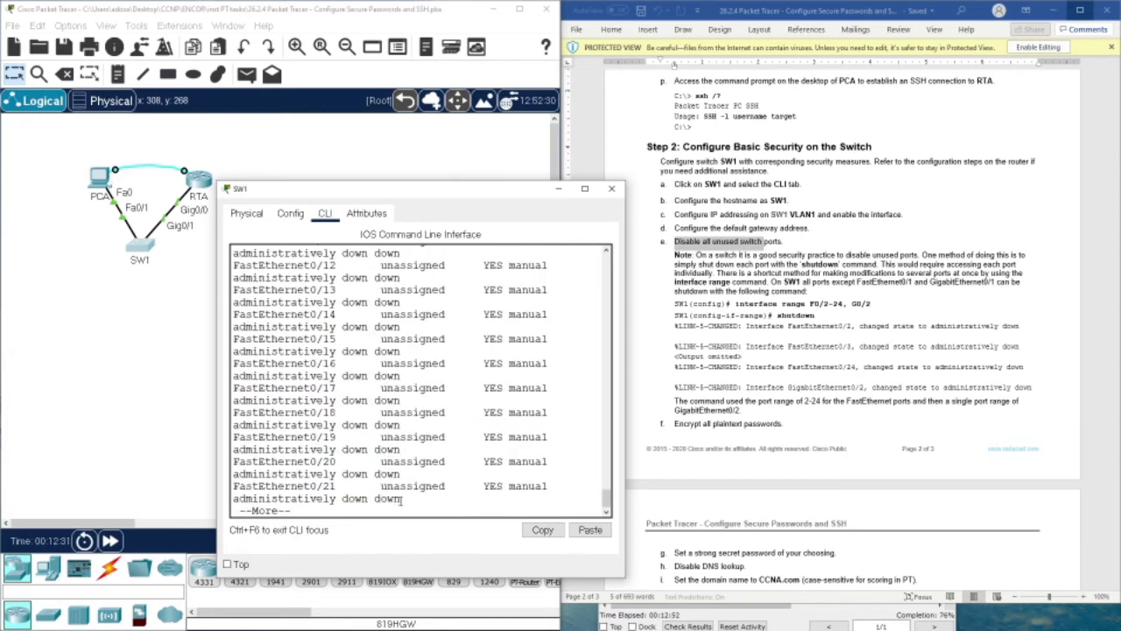
# Maximize SW1's console to confirm Fa0/2–24 and G0/2 are administratively down.
pyautogui.click(584, 188)
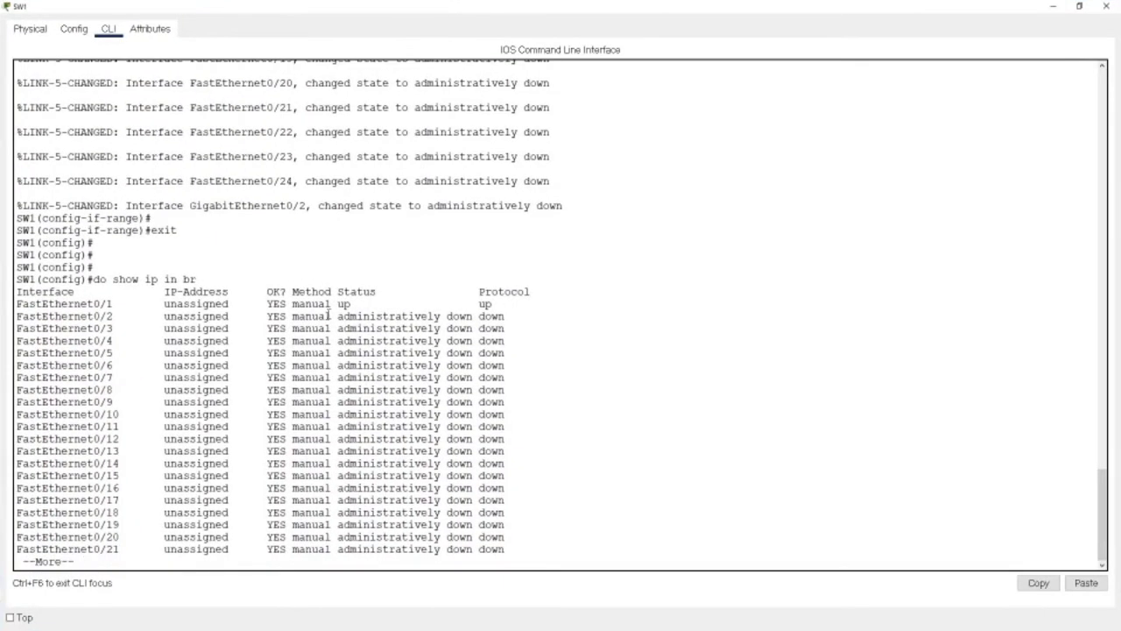
pyautogui.moveTo(298, 315); pyautogui.dragTo(469, 501)
pyautogui.press('space')
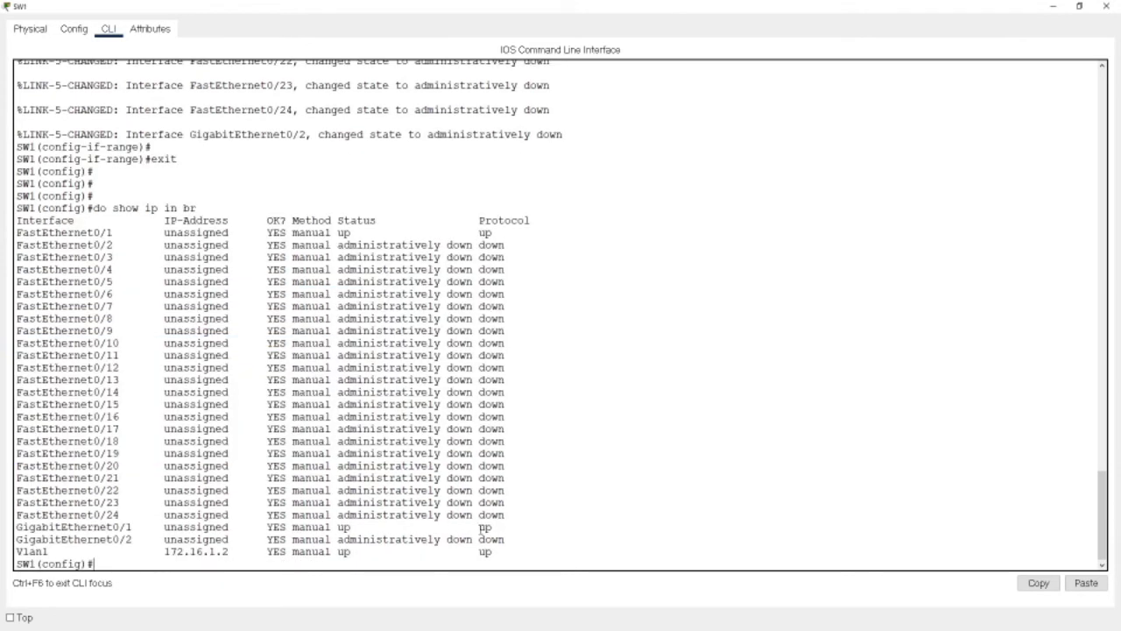
pyautogui.click(1079, 6)
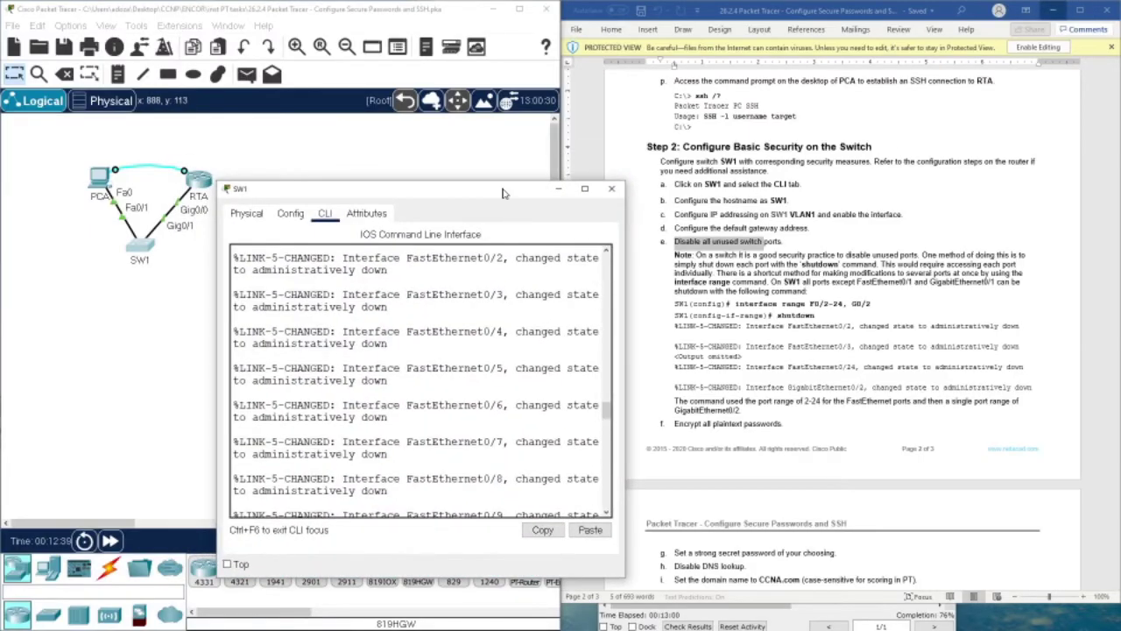
# Highlight 'Encrypt all plaintext passwords' in the lab sheet and return to SW1's CLI.
pyautogui.moveTo(500, 186); pyautogui.dragTo(424, 140)
pyautogui.scroll(-4, 717, 367)
pyautogui.click(675, 236)
pyautogui.moveTo(674, 236); pyautogui.dragTo(762, 237)
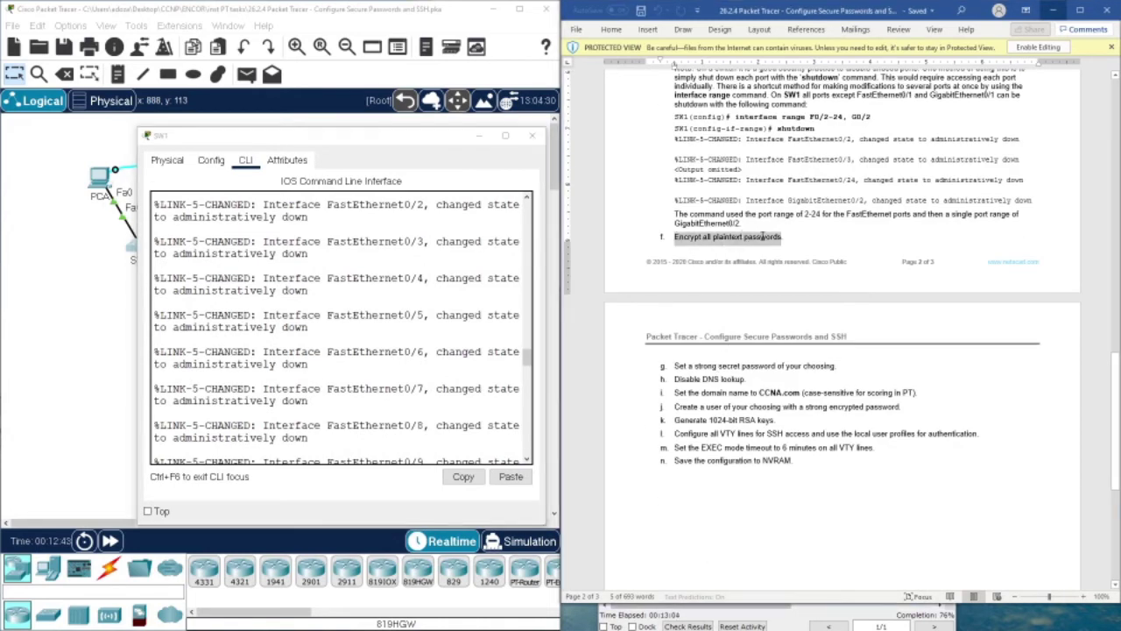
pyautogui.scroll(-10, 473, 375)
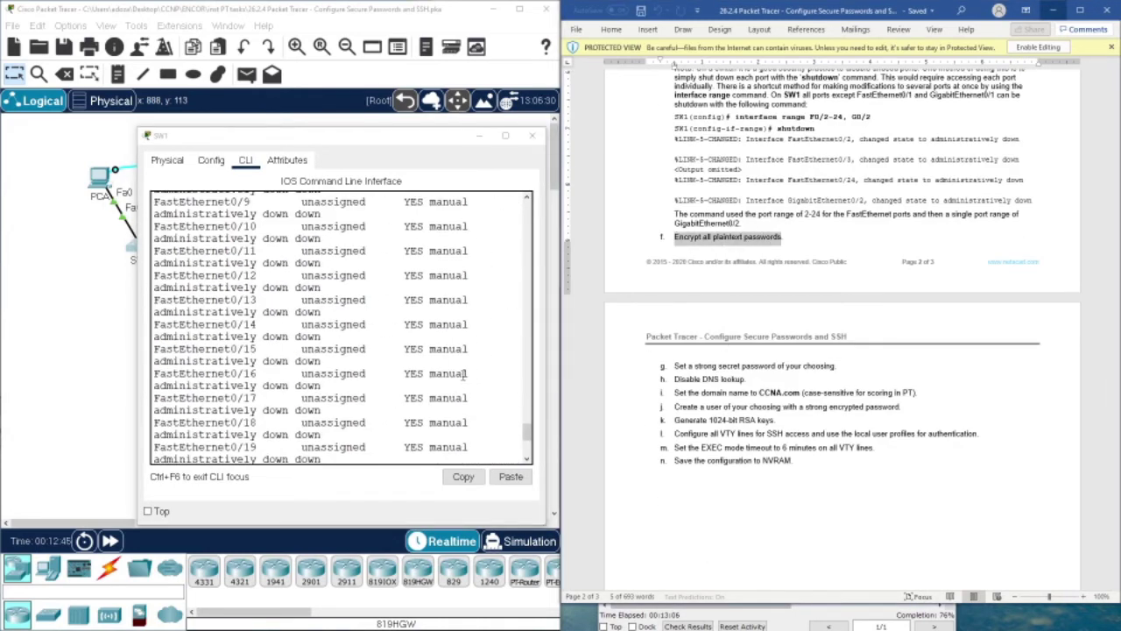
pyautogui.scroll(-5, 339, 460)
pyautogui.click(337, 456)
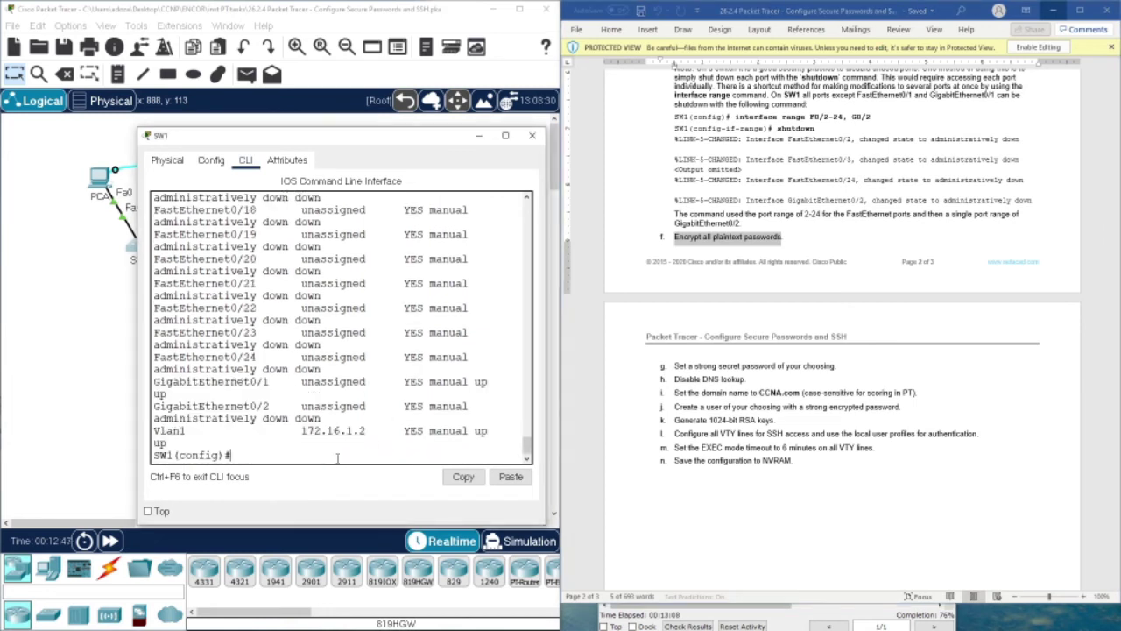
# Enable 'service password-encryption' on SW1.
pyautogui.write('ser')
pyautogui.press('Tab')
pyautogui.write('pas')
pyautogui.press('Tab')
pyautogui.press('Return')
pyautogui.press('Return')
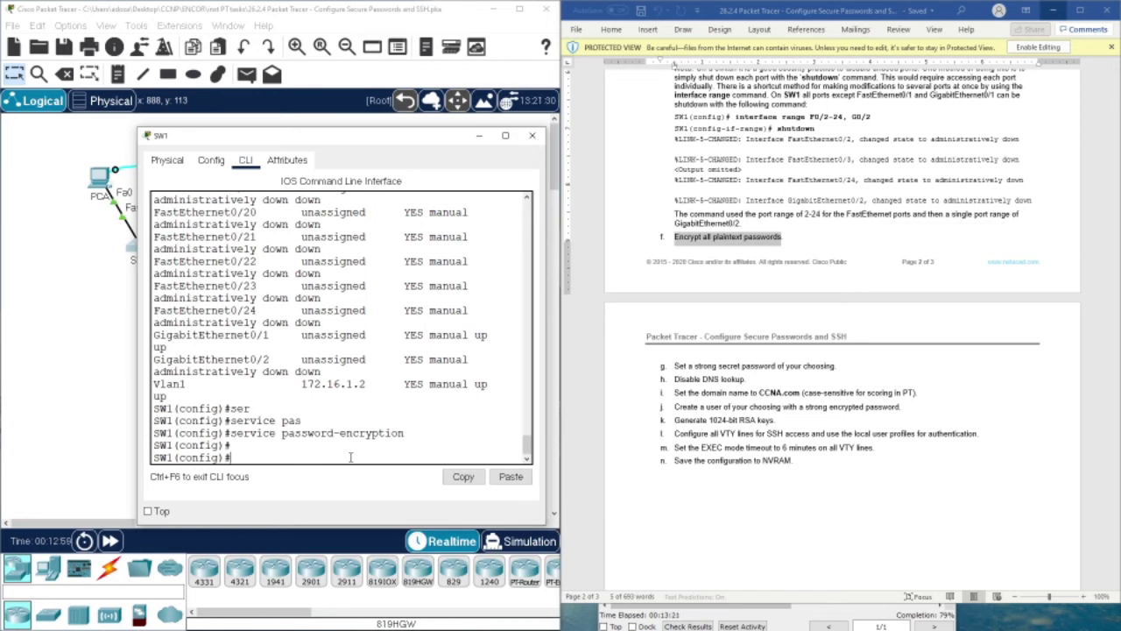
# Set an enable secret on SW1 using a strong password.
pyautogui.write('en')
pyautogui.press('Tab')
pyautogui.write('ab')
pyautogui.press('Tab')
pyautogui.write('sec')
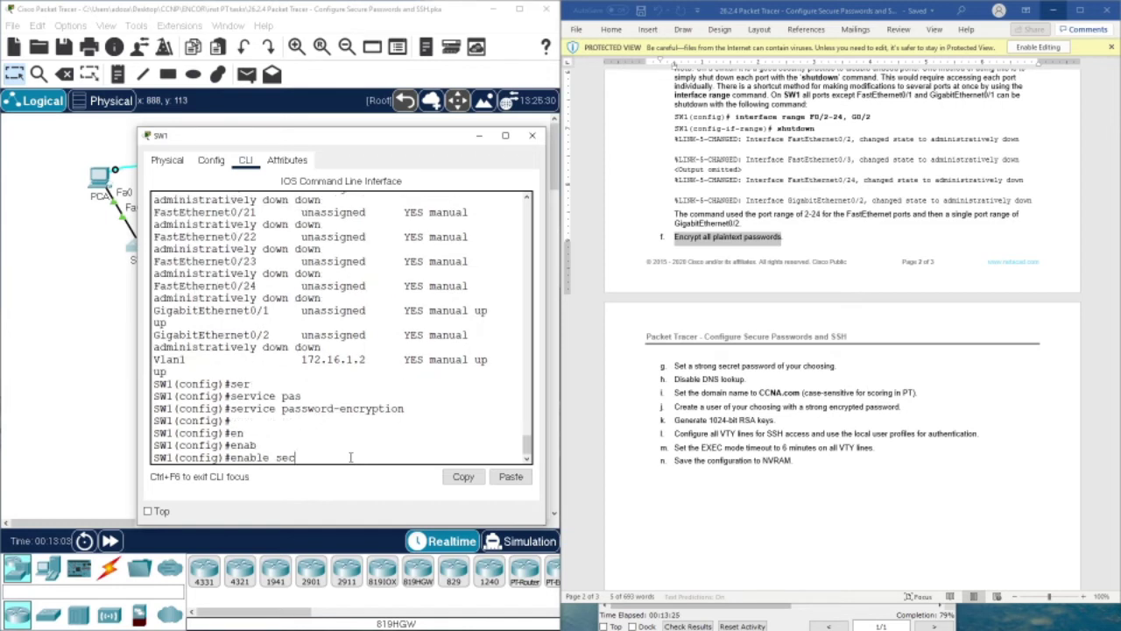
pyautogui.press('Tab')
pyautogui.write('C')
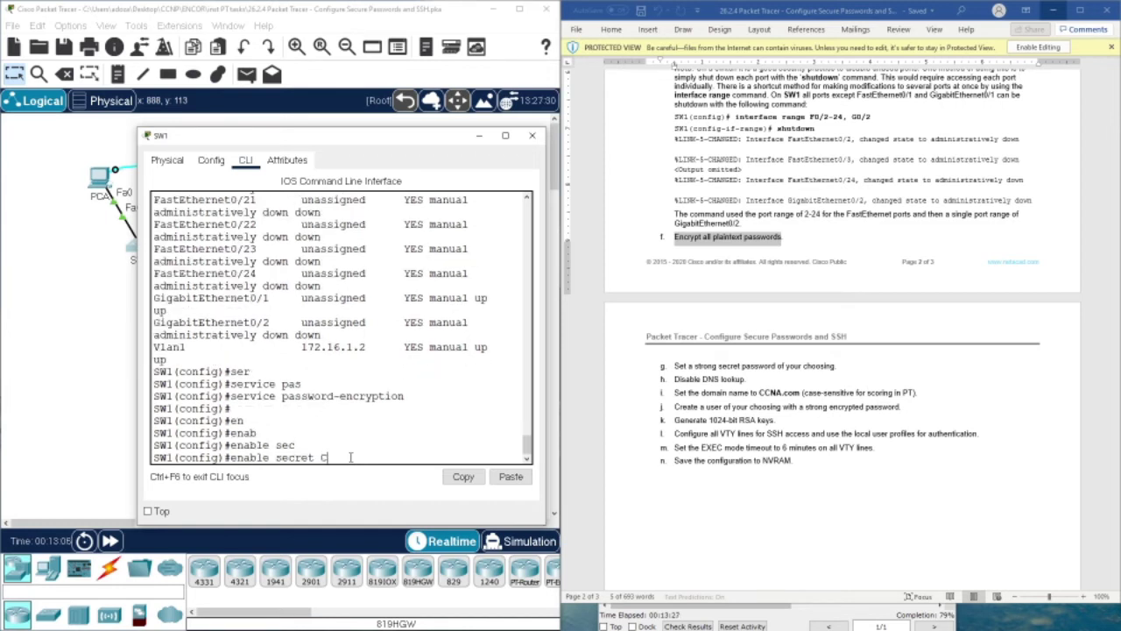
pyautogui.write('isco123456!')
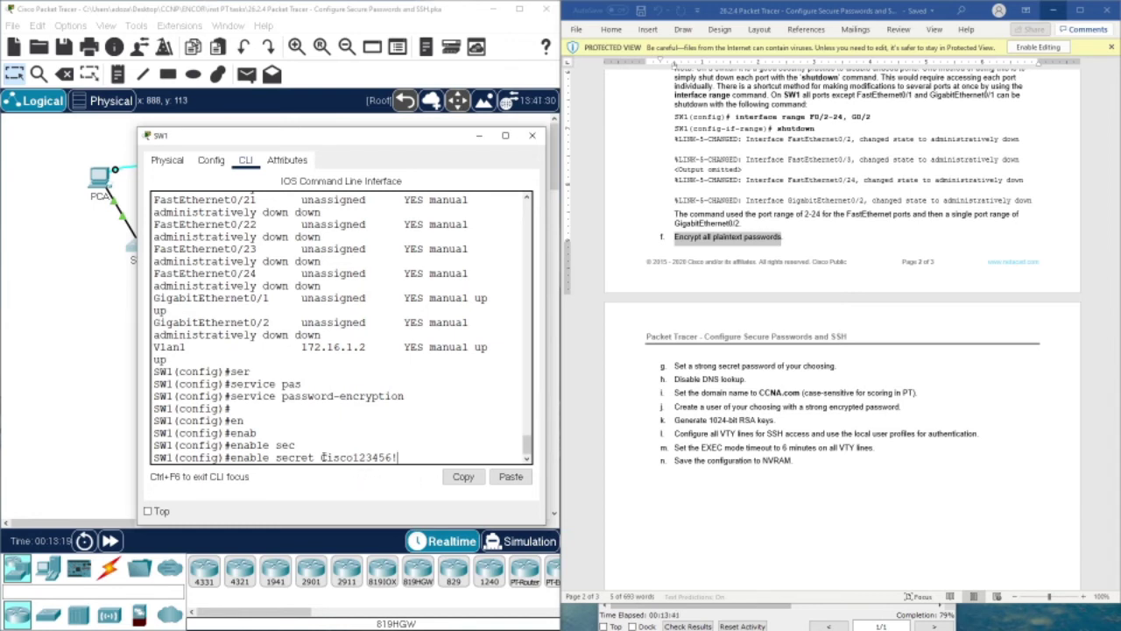
pyautogui.moveTo(321, 458); pyautogui.dragTo(399, 456)
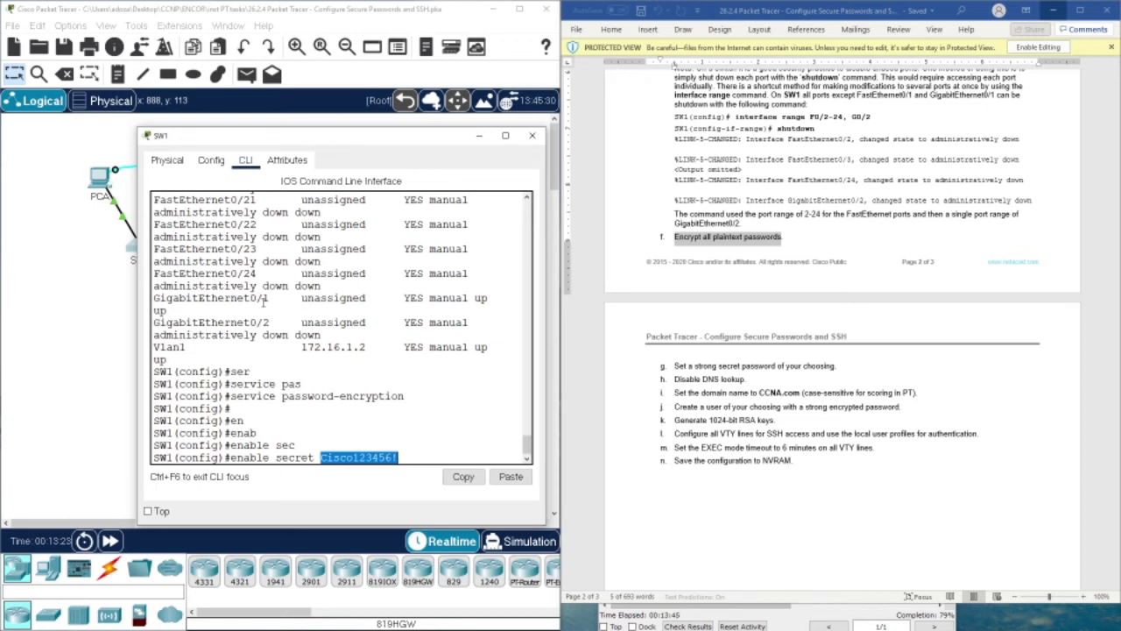
pyautogui.click(410, 471)
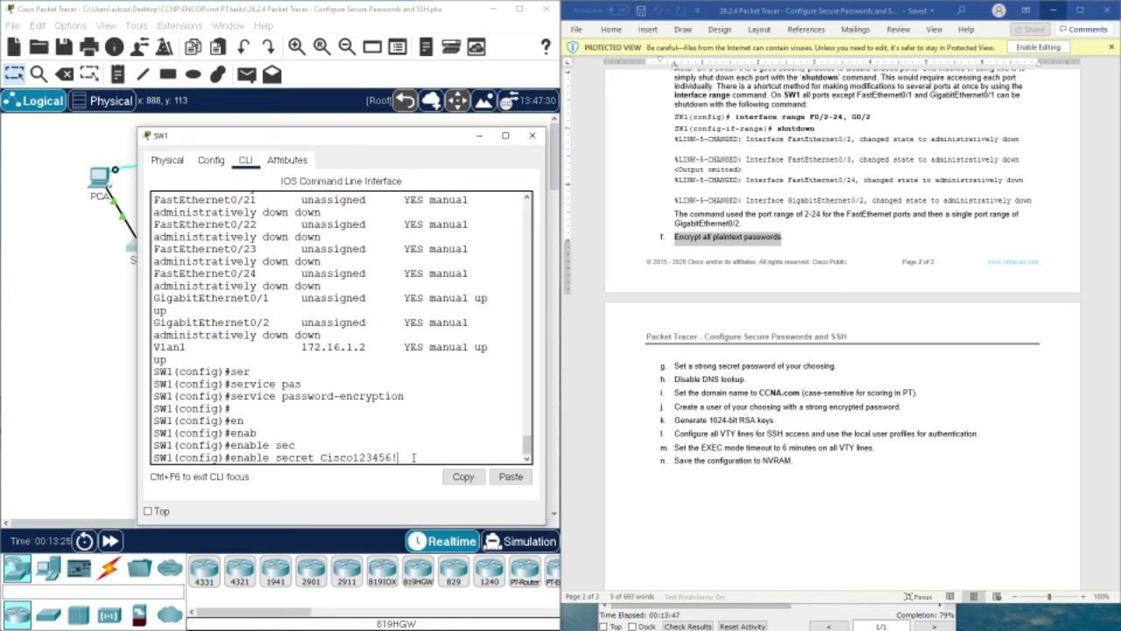
pyautogui.press('Return')
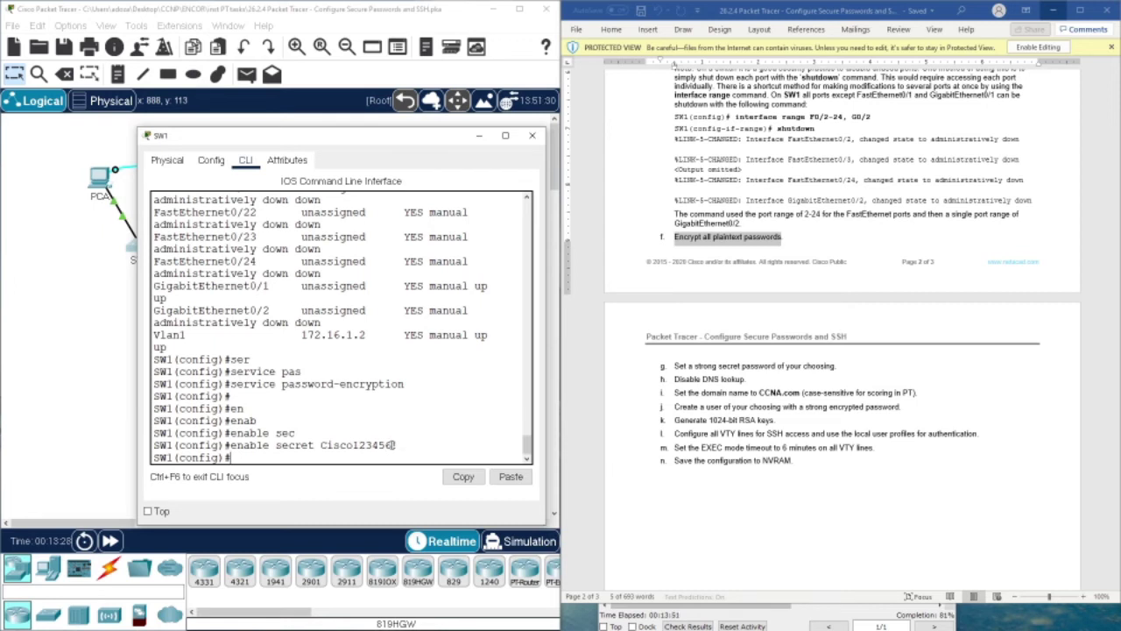
# Disable DNS lookup on SW1 with 'no ip domain-lookup'.
pyautogui.click(675, 378)
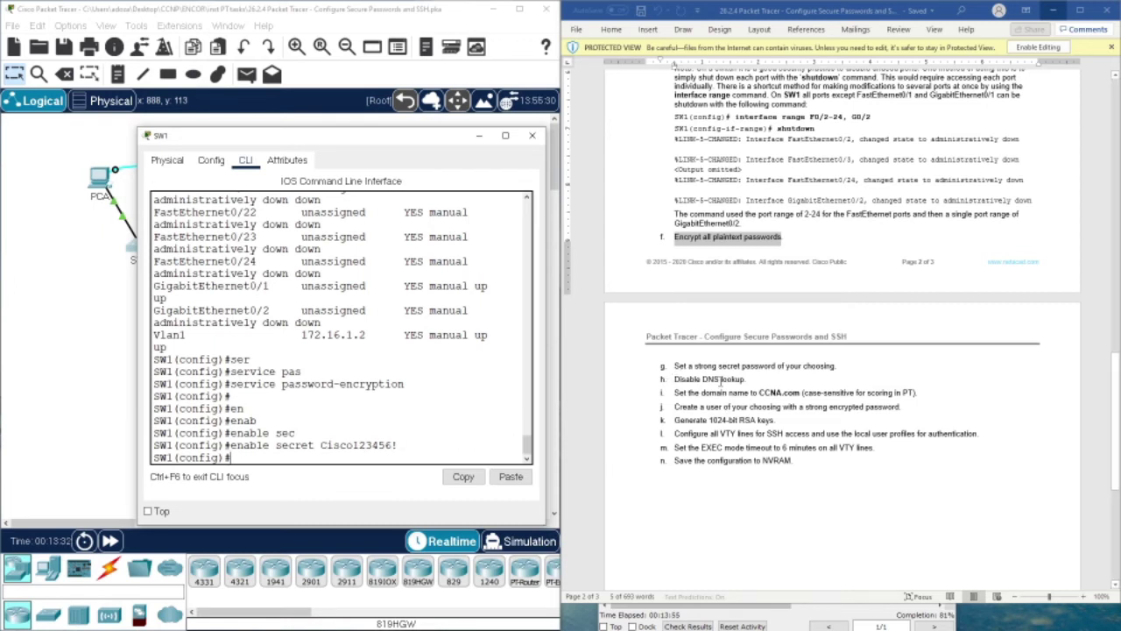
pyautogui.write('o ip domai')
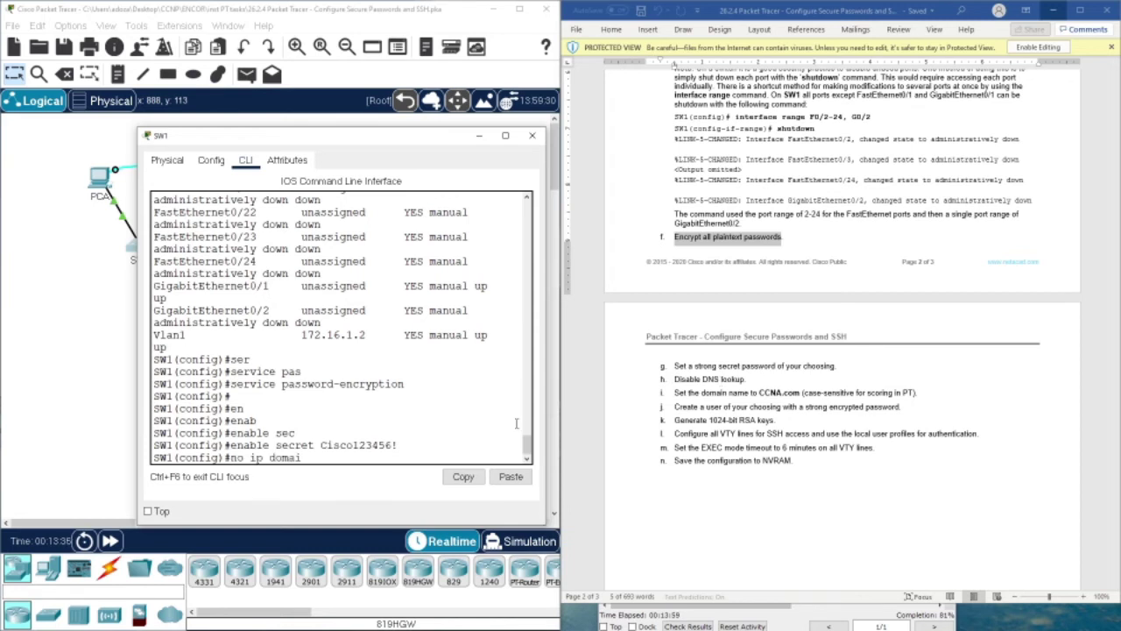
pyautogui.write('n-')
pyautogui.press('Tab')
pyautogui.write('-')
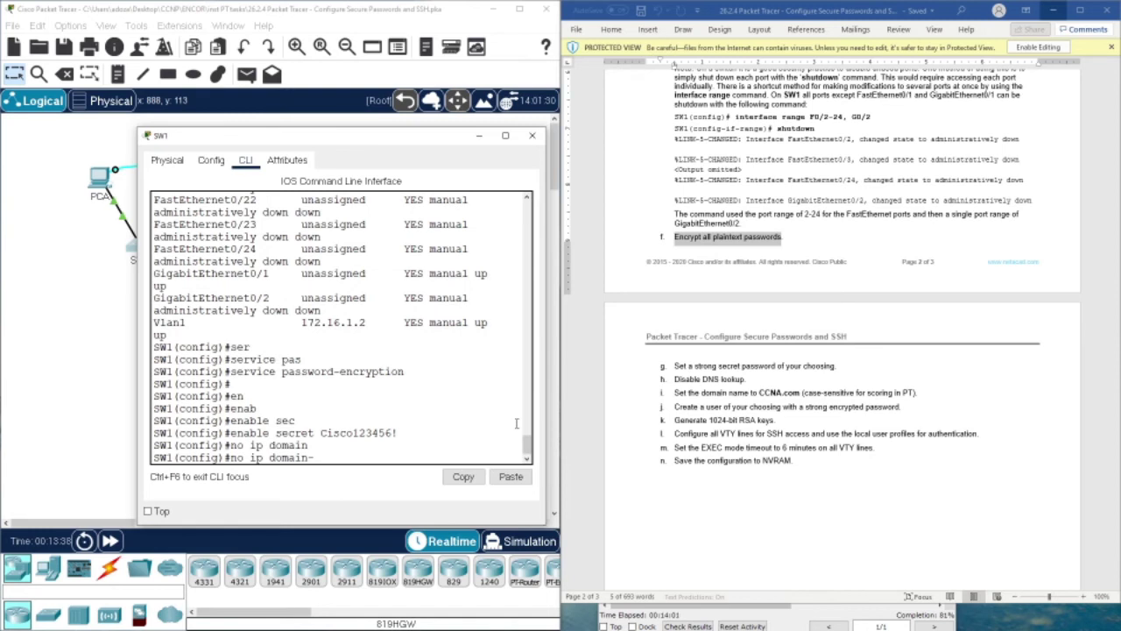
pyautogui.write('lo')
pyautogui.press('Tab')
pyautogui.press('Return')
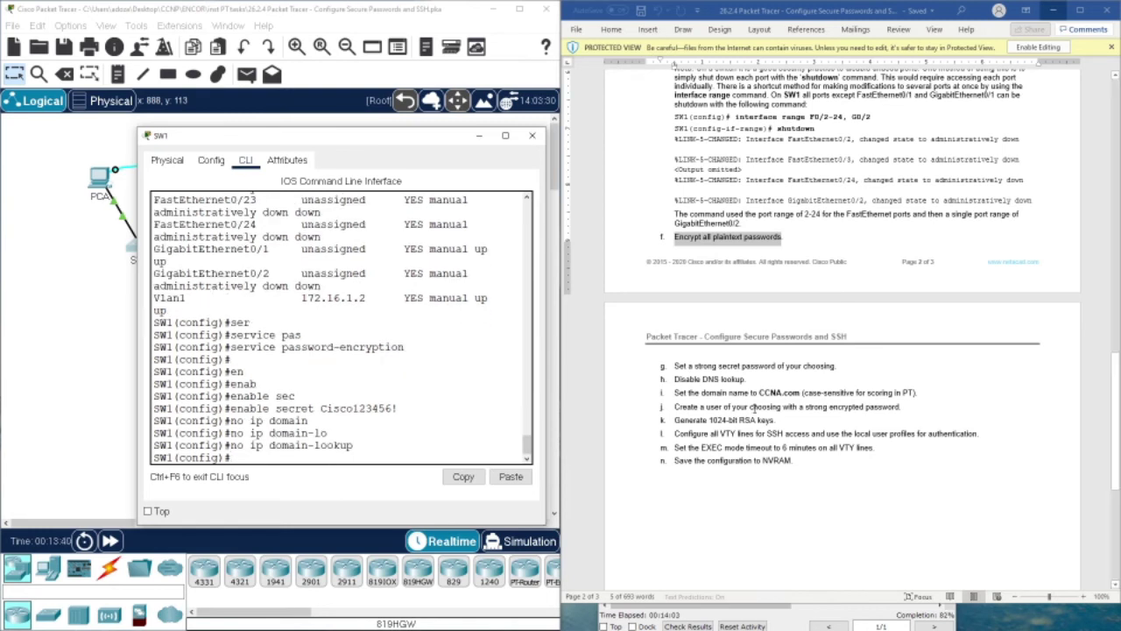
# Copy the domain name CCNA.com from the lab instructions.
pyautogui.moveTo(758, 393); pyautogui.dragTo(798, 392)
pyautogui.click(762, 392)
pyautogui.click(764, 391)
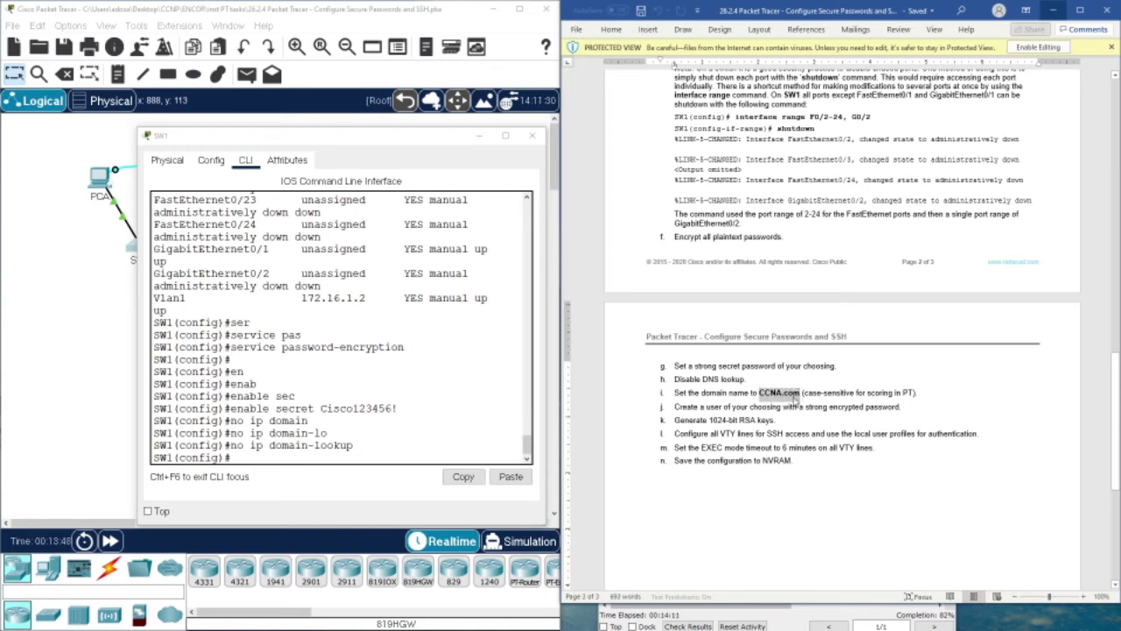
pyautogui.rightClick(797, 395)
pyautogui.click(825, 148)
# Set SW1's domain name to CCNA.com with 'ip domain name'.
pyautogui.click(277, 459)
pyautogui.write('ip d')
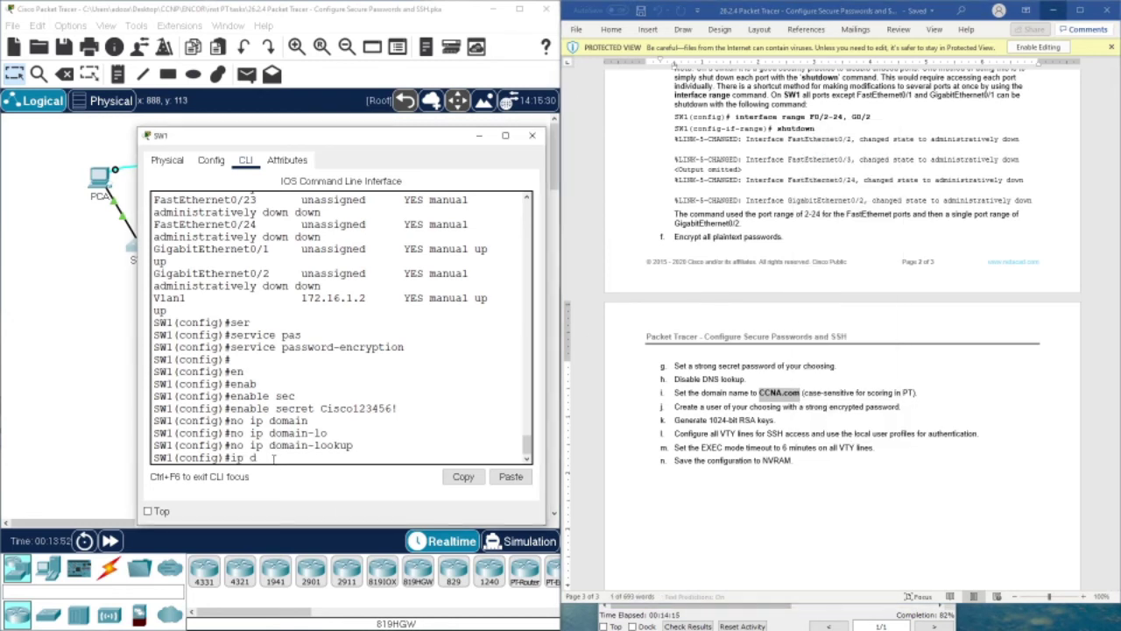
pyautogui.write('om')
pyautogui.press('Tab')
pyautogui.write('ain na')
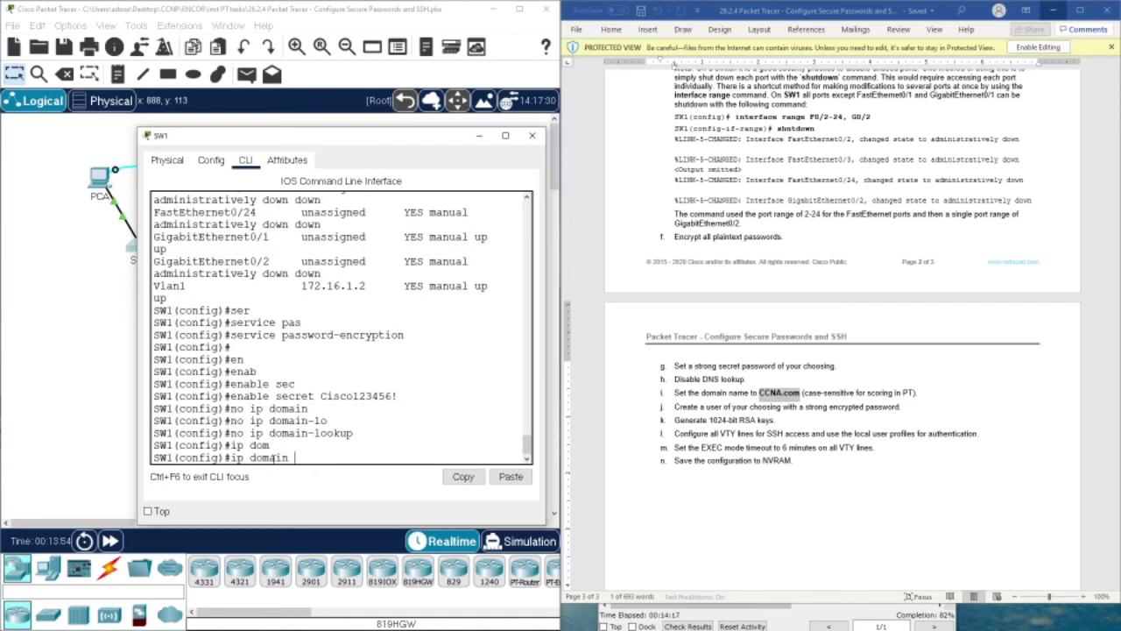
pyautogui.press('Tab')
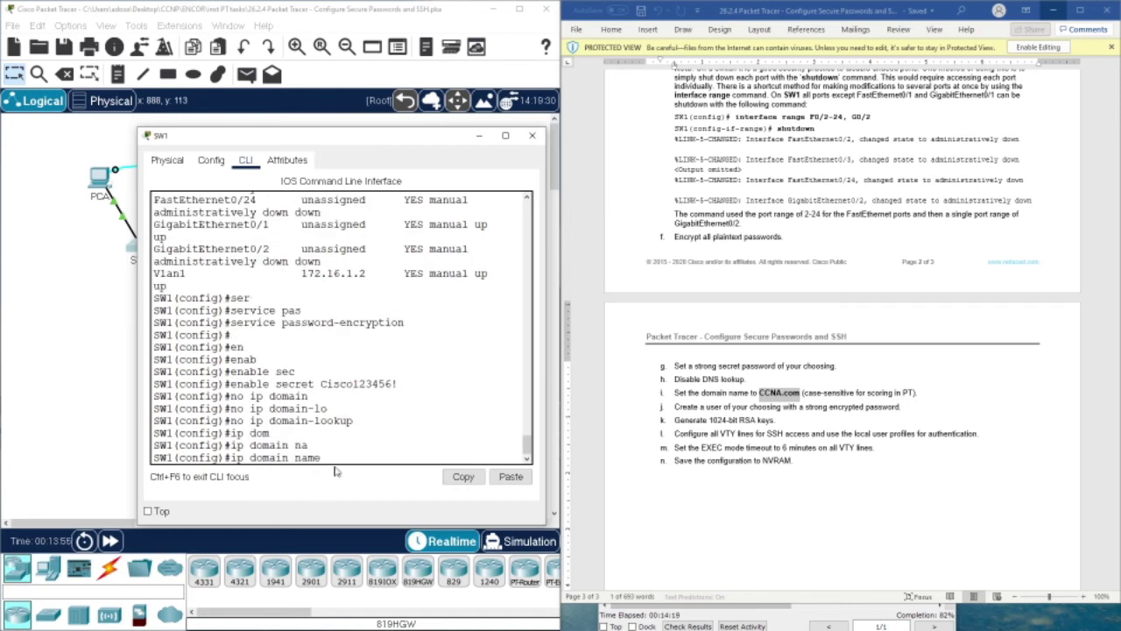
pyautogui.rightClick(345, 460)
pyautogui.click(365, 487)
pyautogui.press('Return')
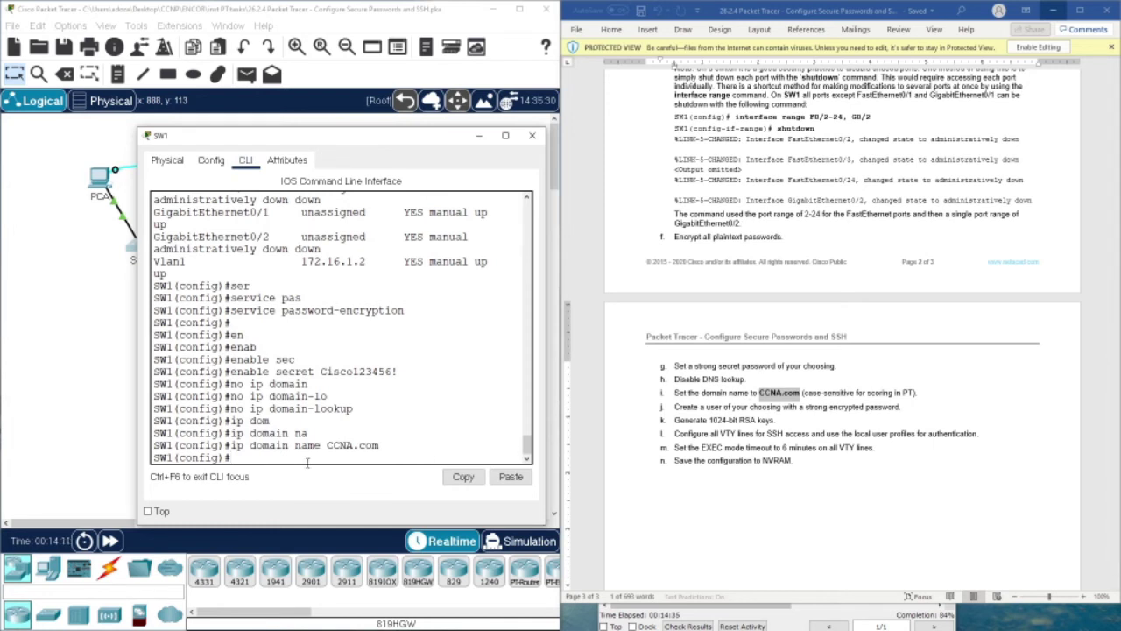
# Create a local username on SW1 with an encrypted secret password.
pyautogui.press('Tab')
pyautogui.write('cisc')
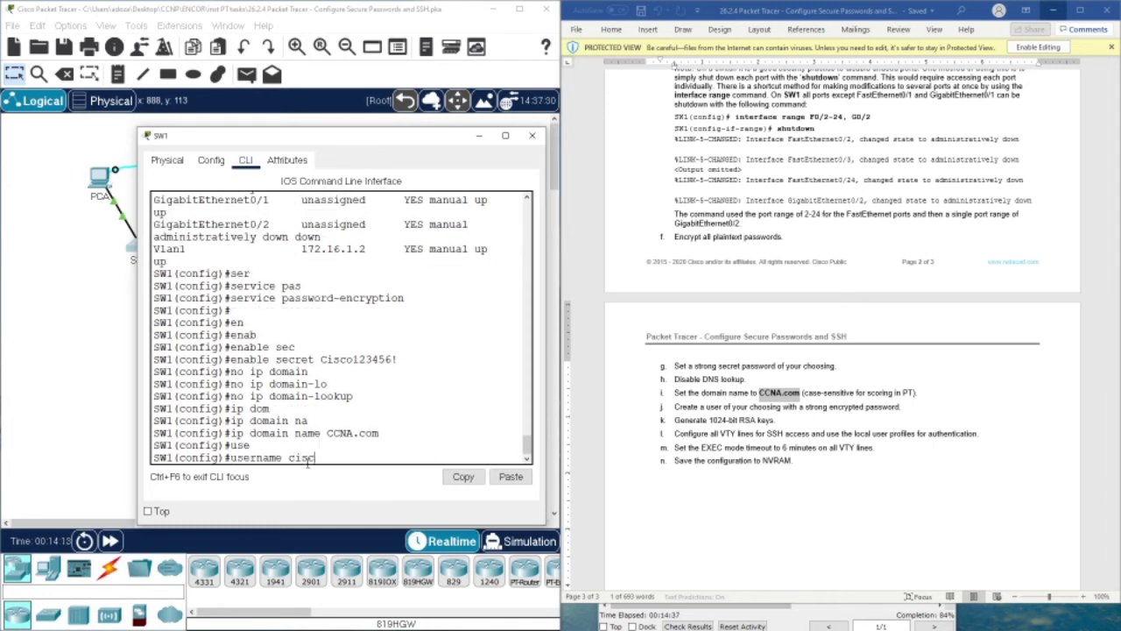
pyautogui.write('o se')
pyautogui.press('Tab')
pyautogui.write('Cisco1')
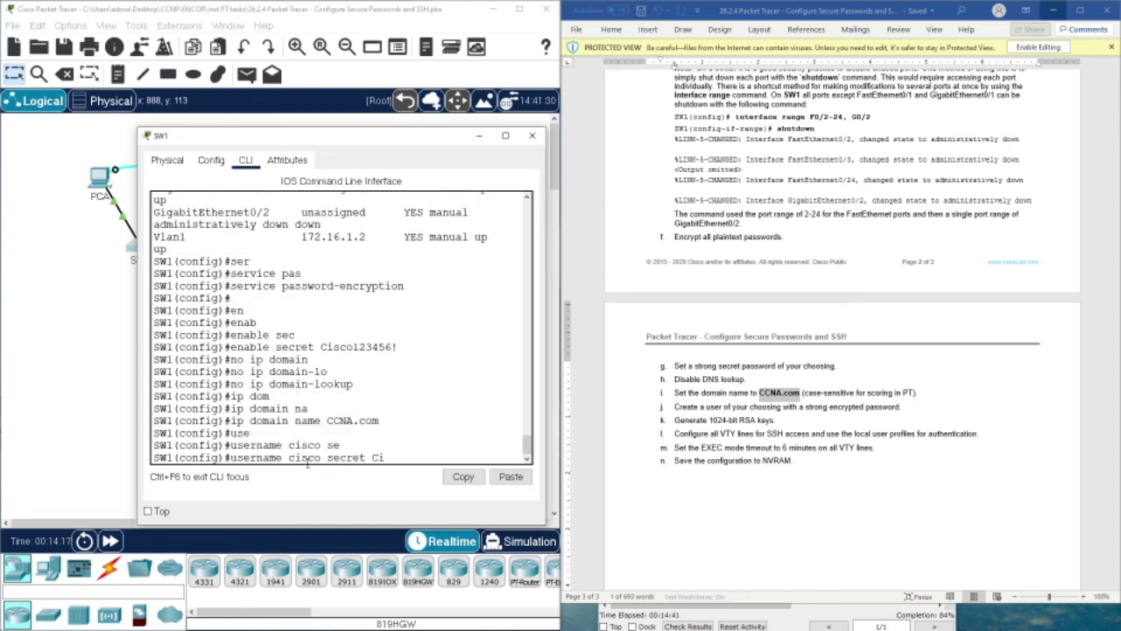
pyautogui.write('23456!')
pyautogui.press('Return')
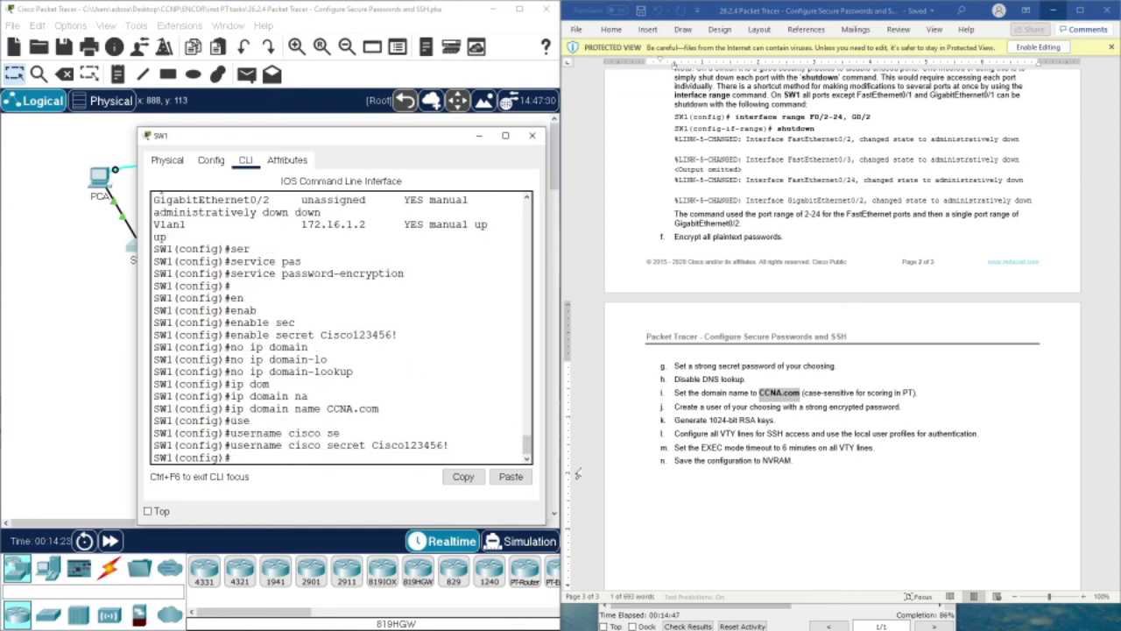
# Run 'crypto key generate rsa' with a 1024-bit modulus.
pyautogui.click(753, 419)
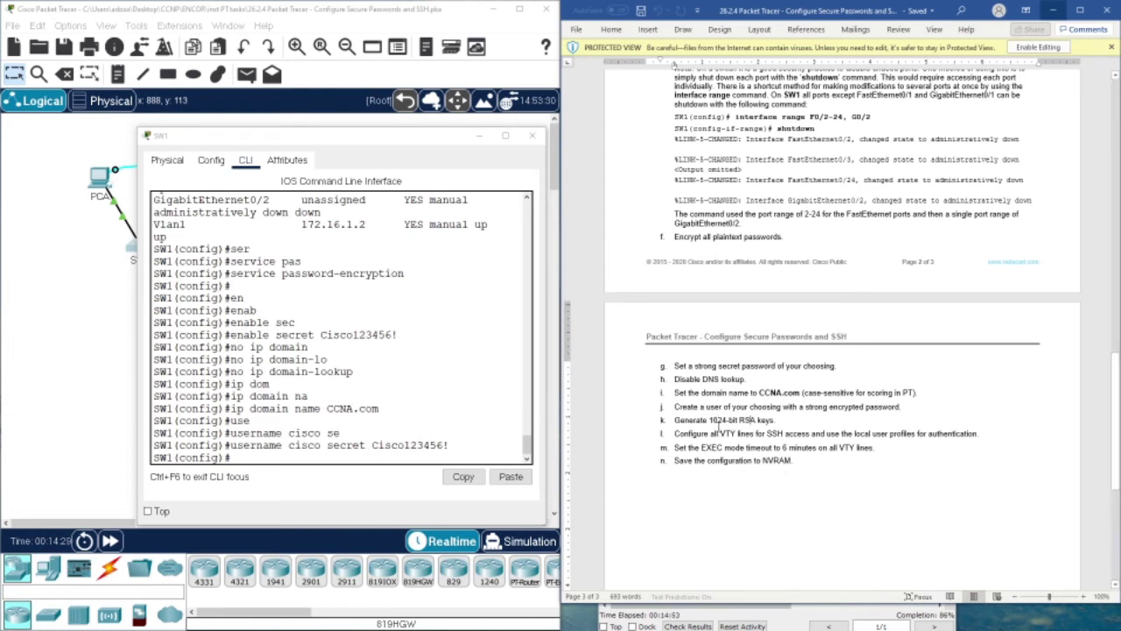
pyautogui.click(411, 453)
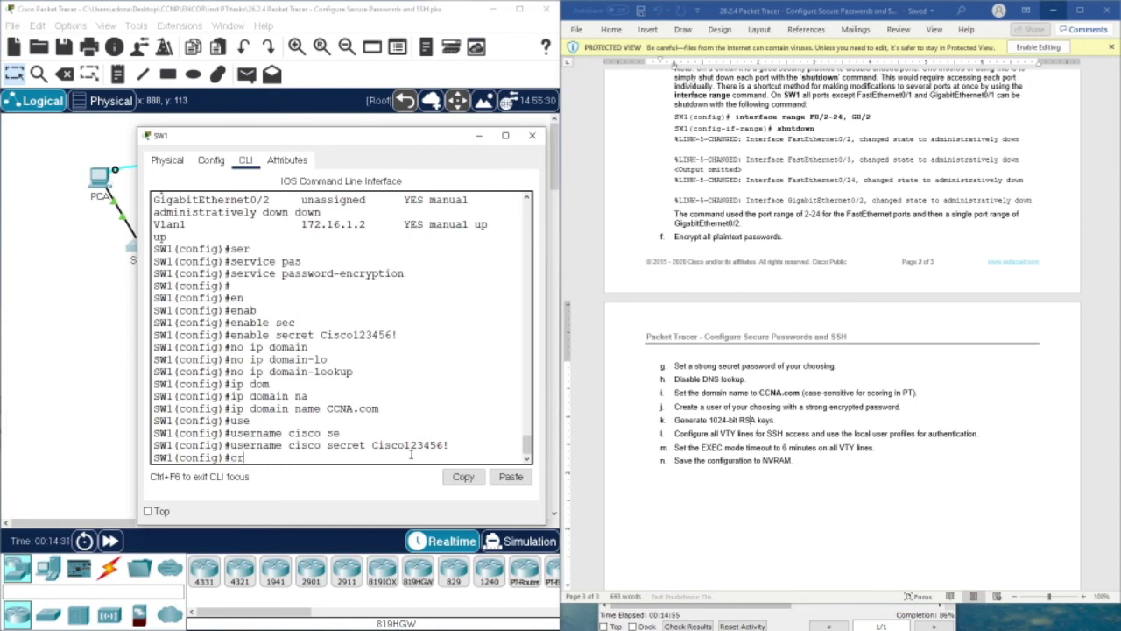
pyautogui.write('cr')
pyautogui.press('Tab')
pyautogui.write('?')
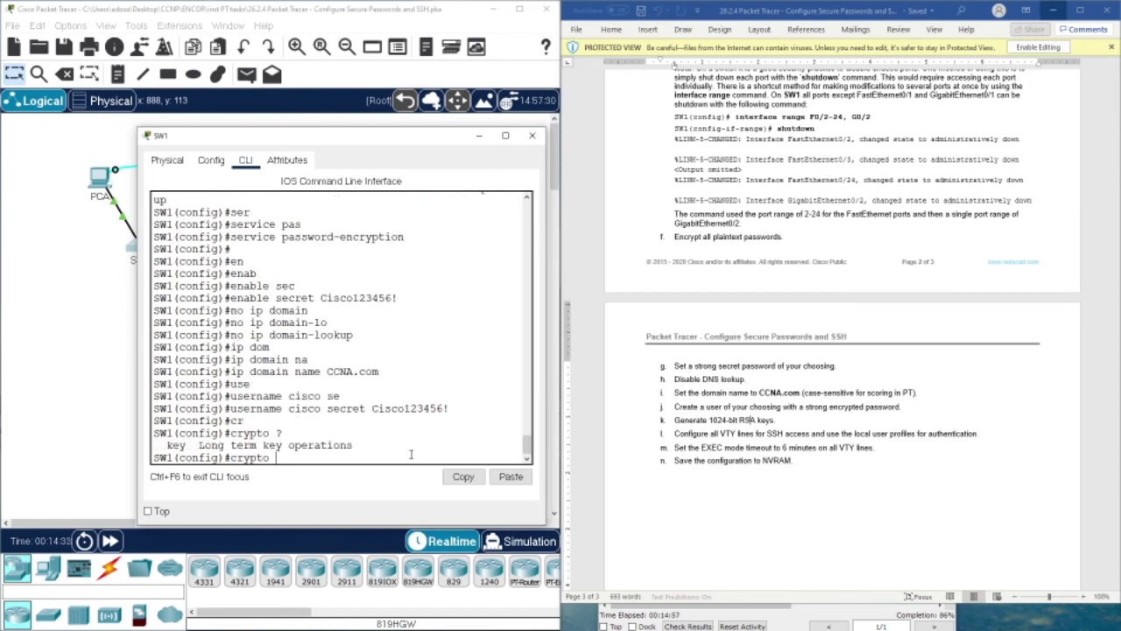
pyautogui.write(' ke')
pyautogui.press('Return')
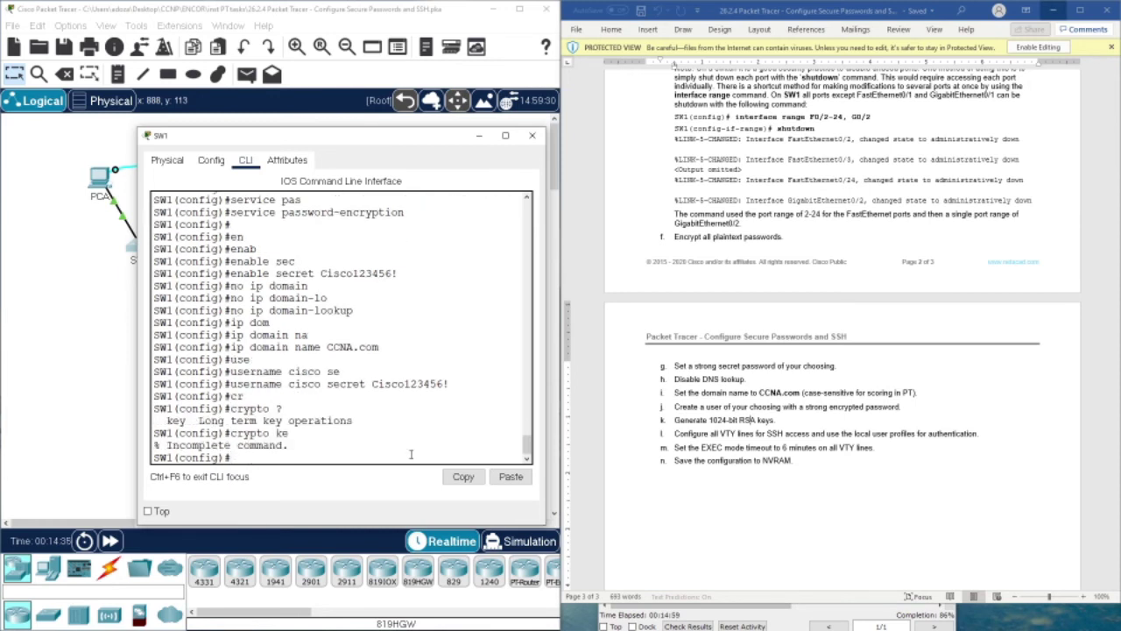
pyautogui.press('Up')
pyautogui.press('Tab')
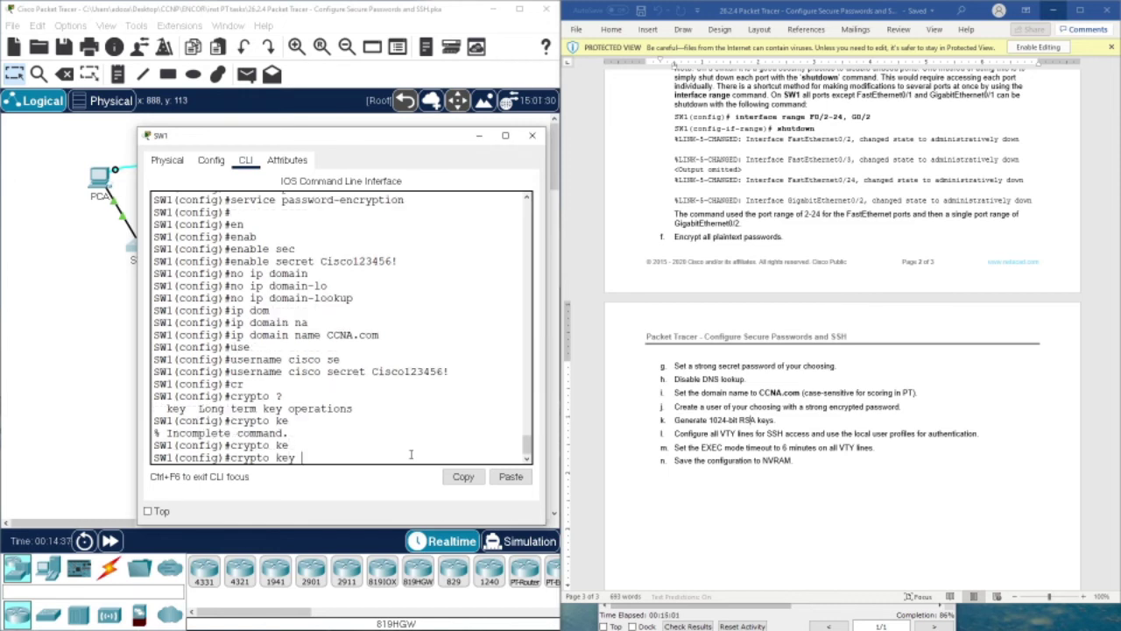
pyautogui.write('?')
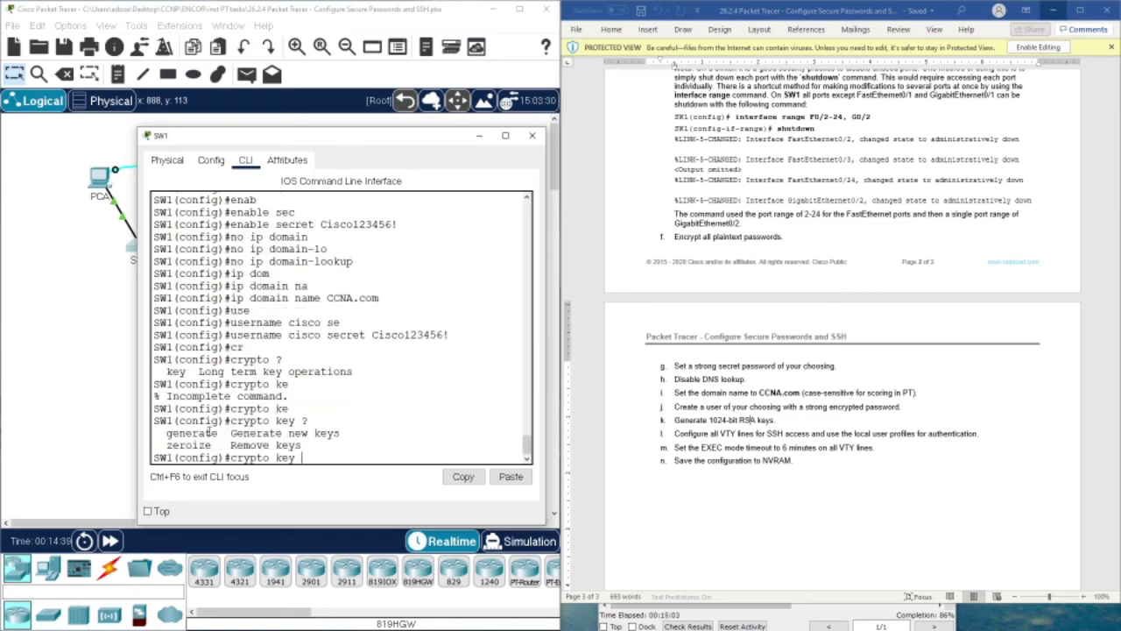
pyautogui.write('ge')
pyautogui.press('Tab')
pyautogui.write('?')
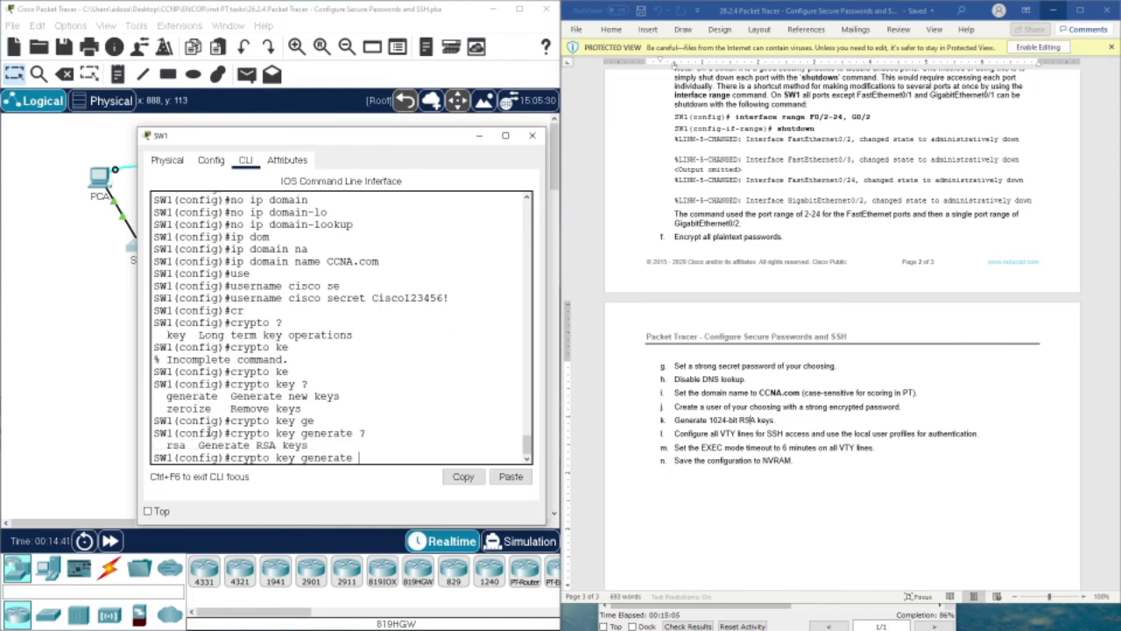
pyautogui.write('rs')
pyautogui.press('Tab')
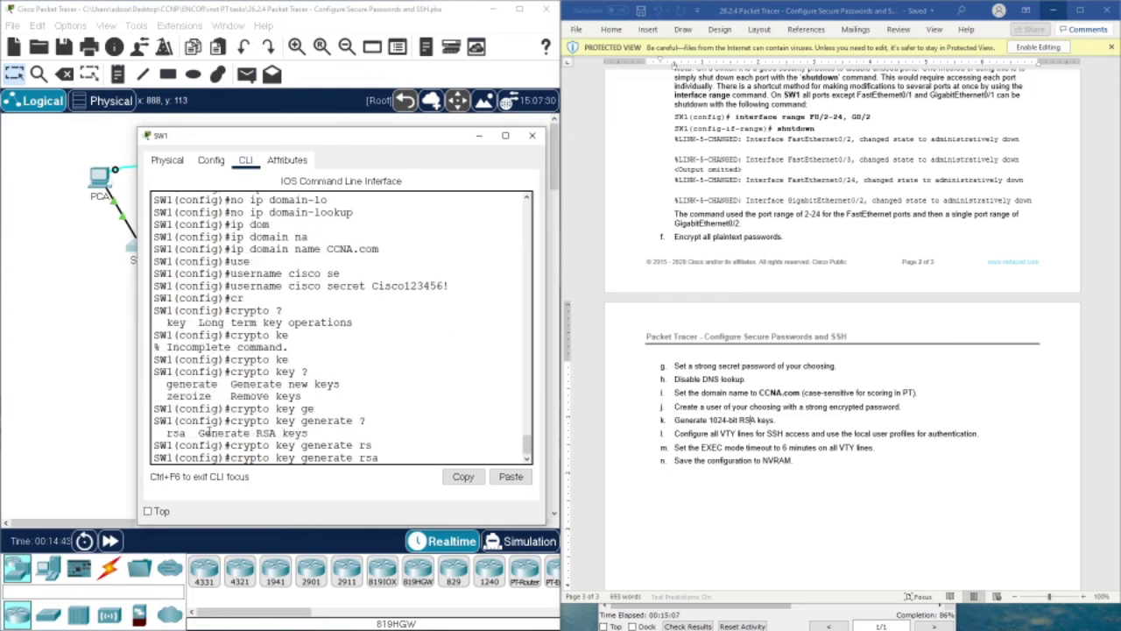
pyautogui.press('Return')
pyautogui.write('1024')
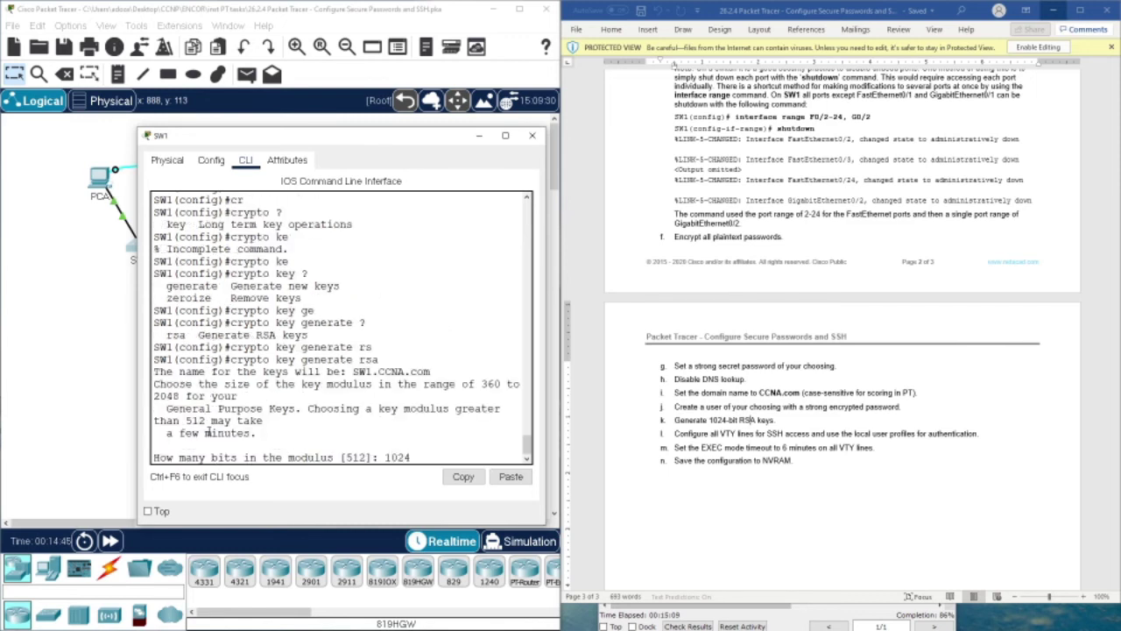
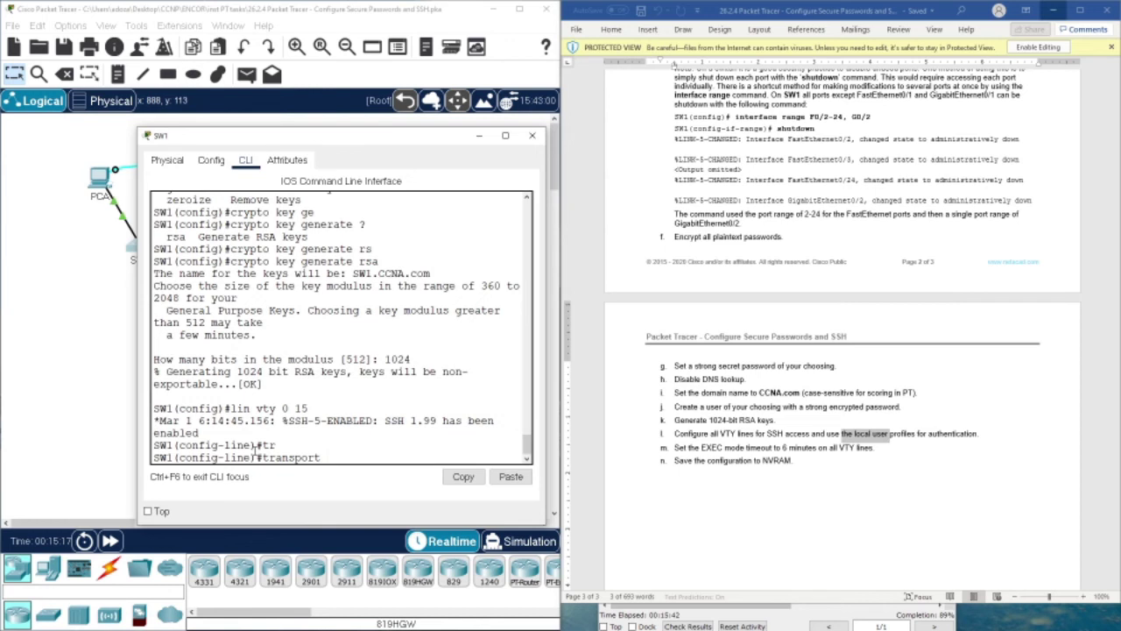
# Restrict SW1's VTY lines to SSH-only transport and require local-user login.
pyautogui.press('Tab')
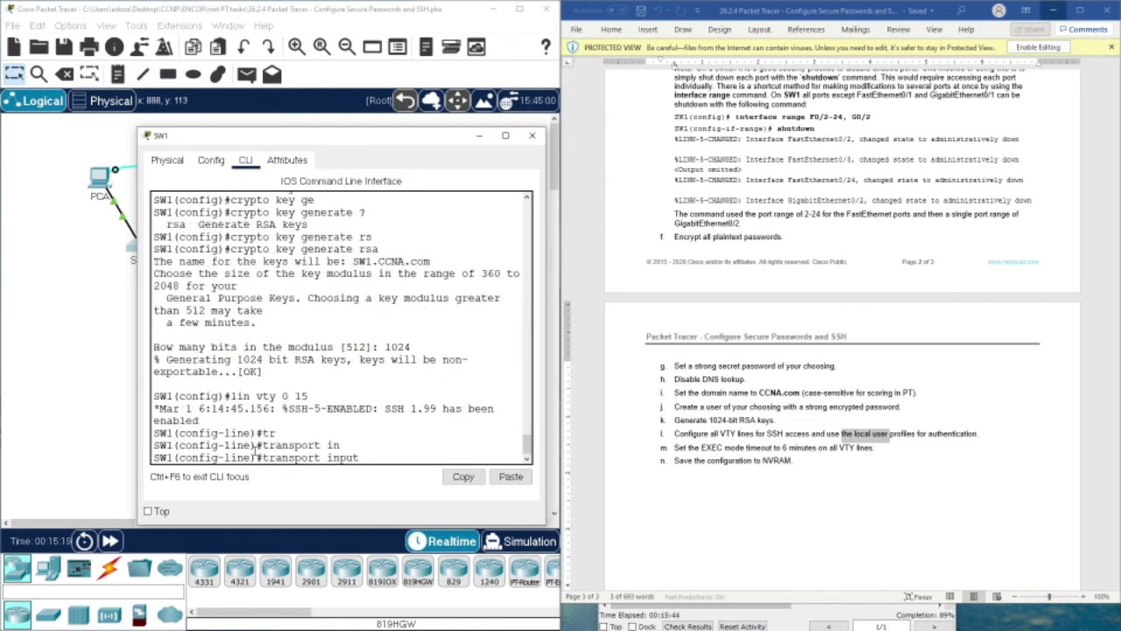
pyautogui.write('ssh')
pyautogui.press('Return')
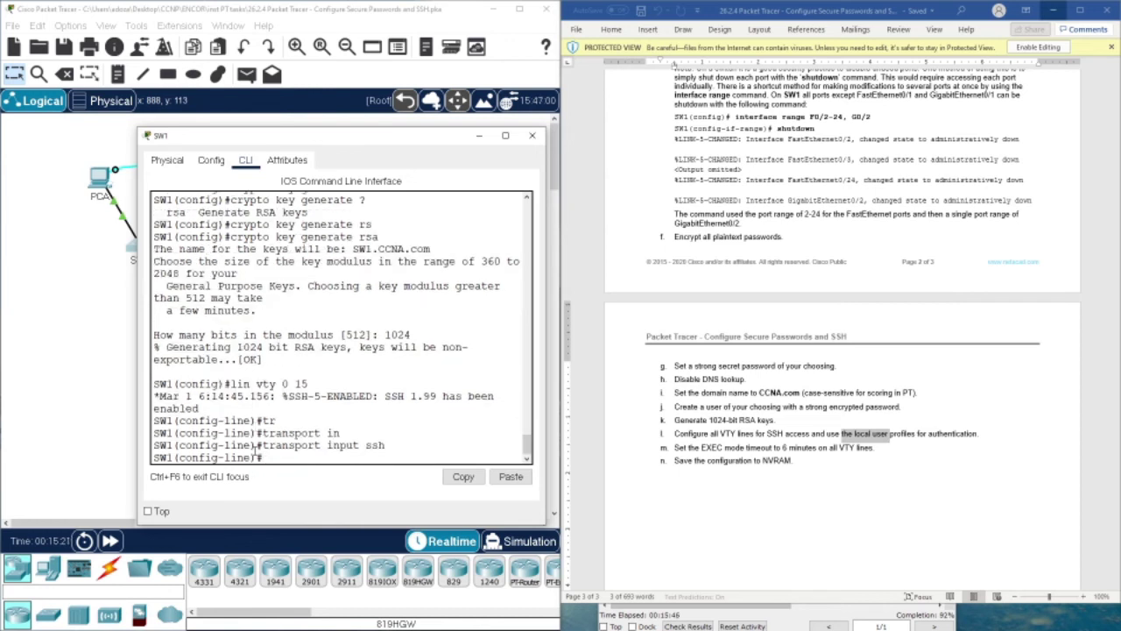
pyautogui.write('login loca')
pyautogui.press('Tab')
pyautogui.press('Return')
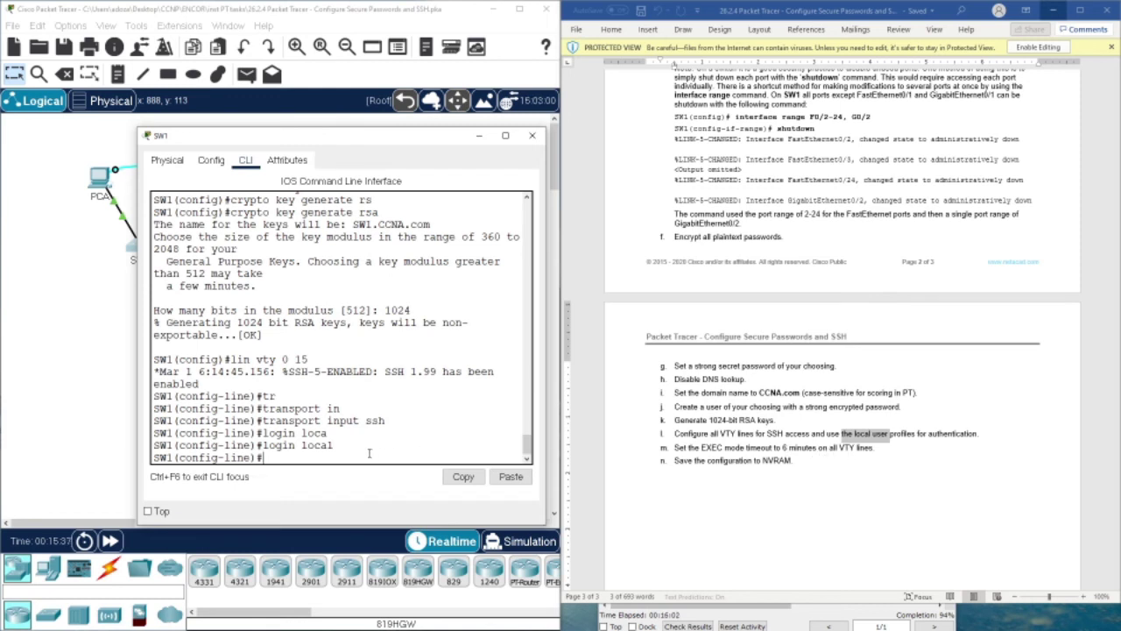
# Set a 6-minute exec-timeout on the VTY lines, copying the keyword from the help listing.
pyautogui.write('?')
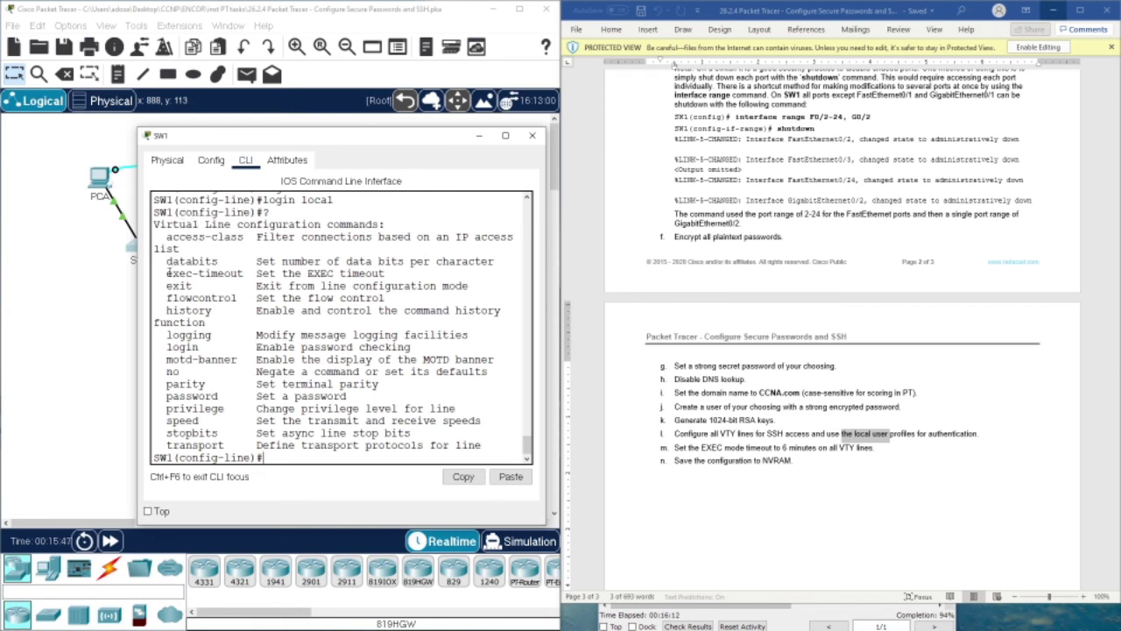
pyautogui.moveTo(167, 273); pyautogui.dragTo(244, 274)
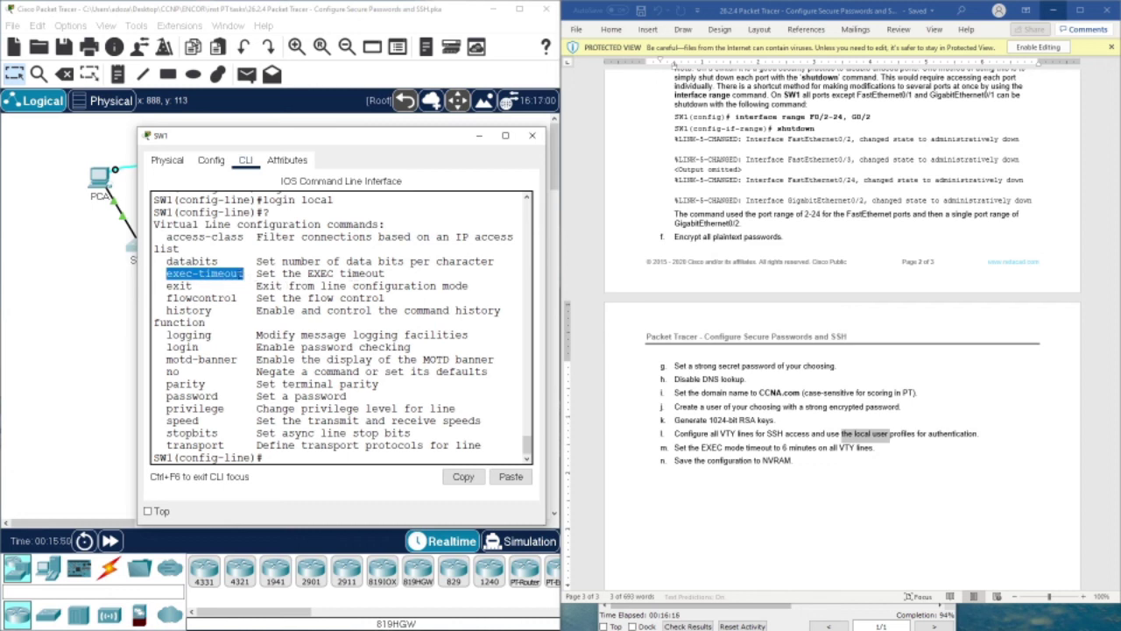
pyautogui.rightClick(249, 274)
pyautogui.click(267, 280)
pyautogui.click(272, 451)
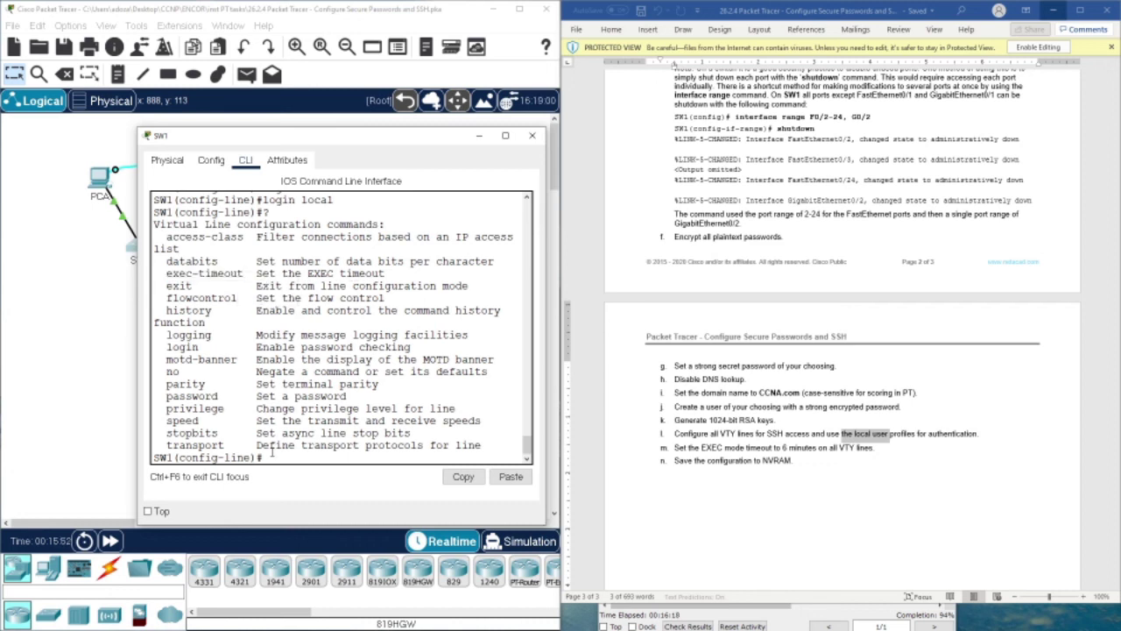
pyautogui.rightClick(272, 458)
pyautogui.click(296, 480)
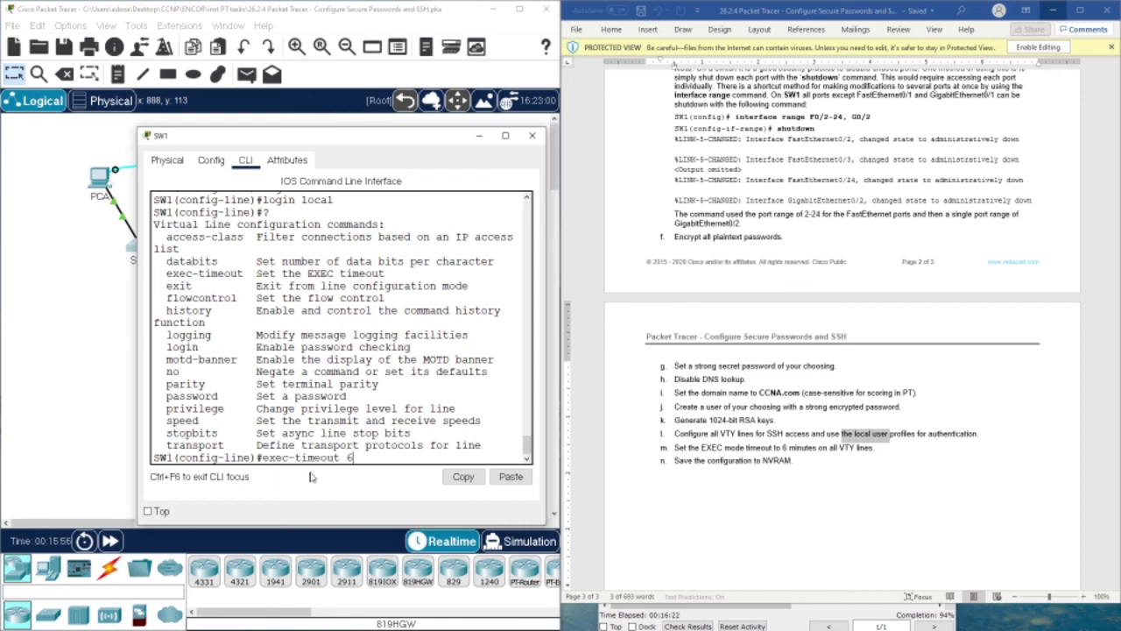
pyautogui.write('6')
pyautogui.press('Return')
pyautogui.press('Return')
pyautogui.press('Return')
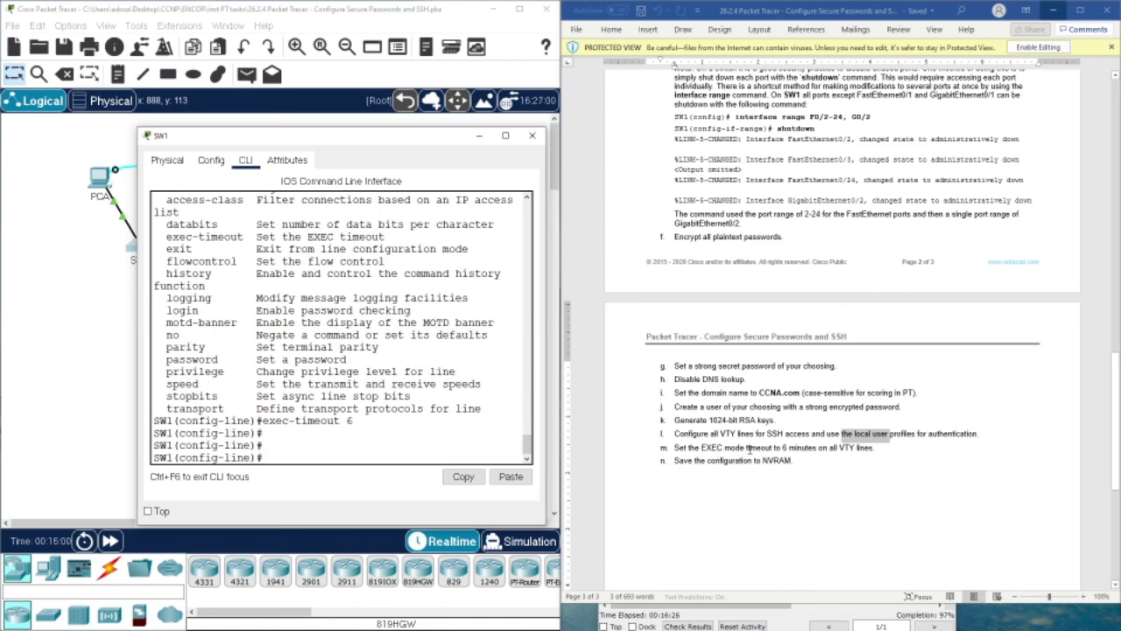
# Check the lab instructions, then return to SW1's command line.
pyautogui.doubleClick(736, 447)
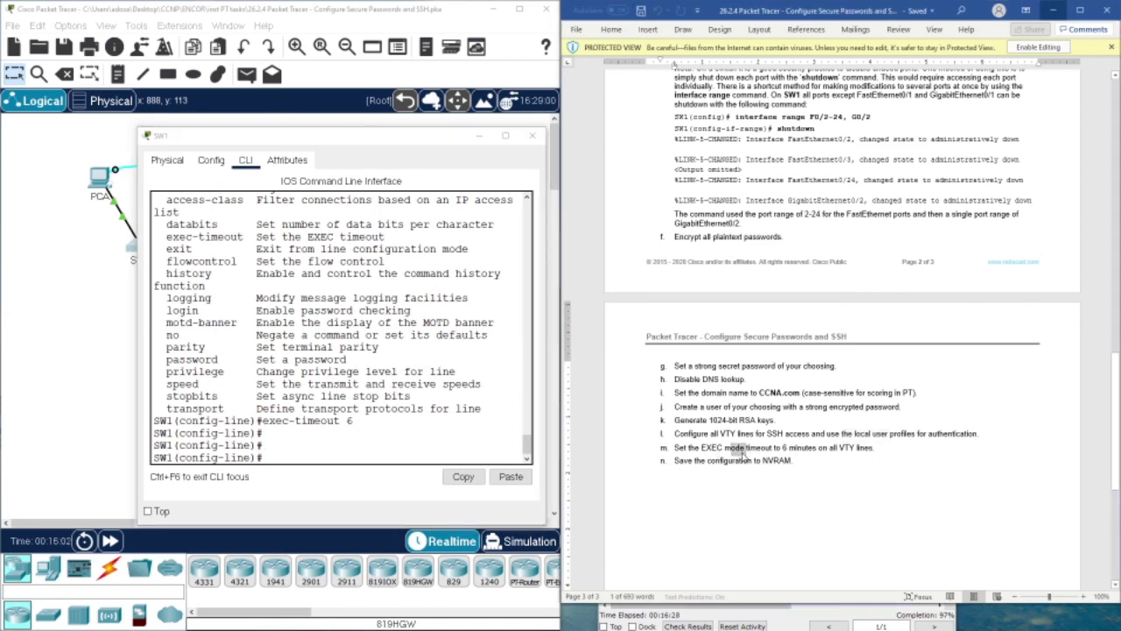
pyautogui.click(721, 462)
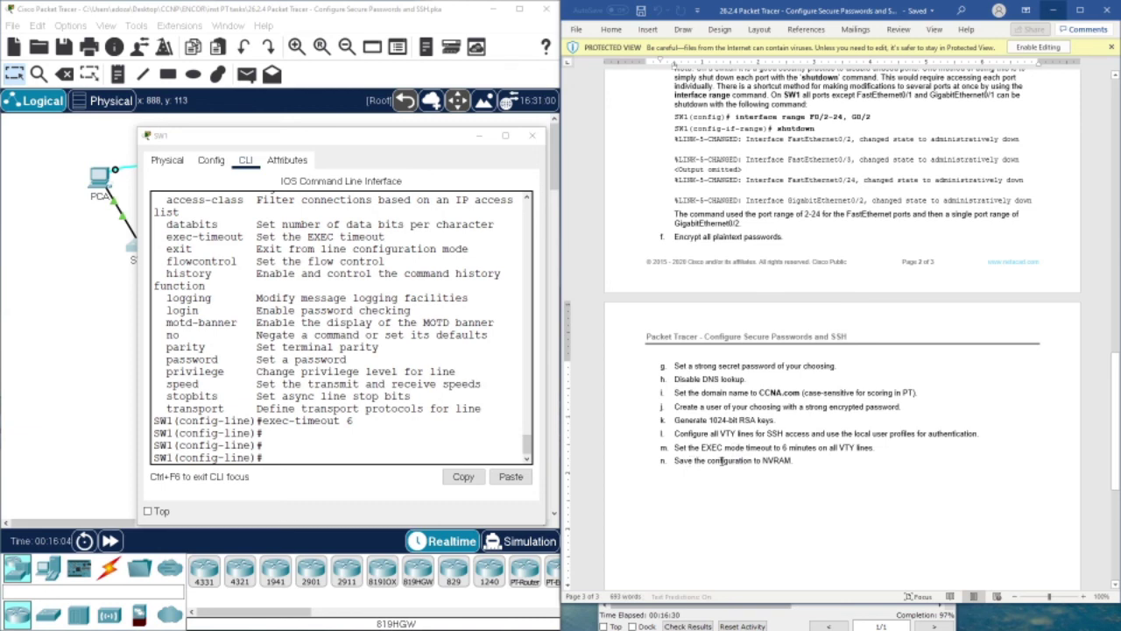
pyautogui.click(333, 455)
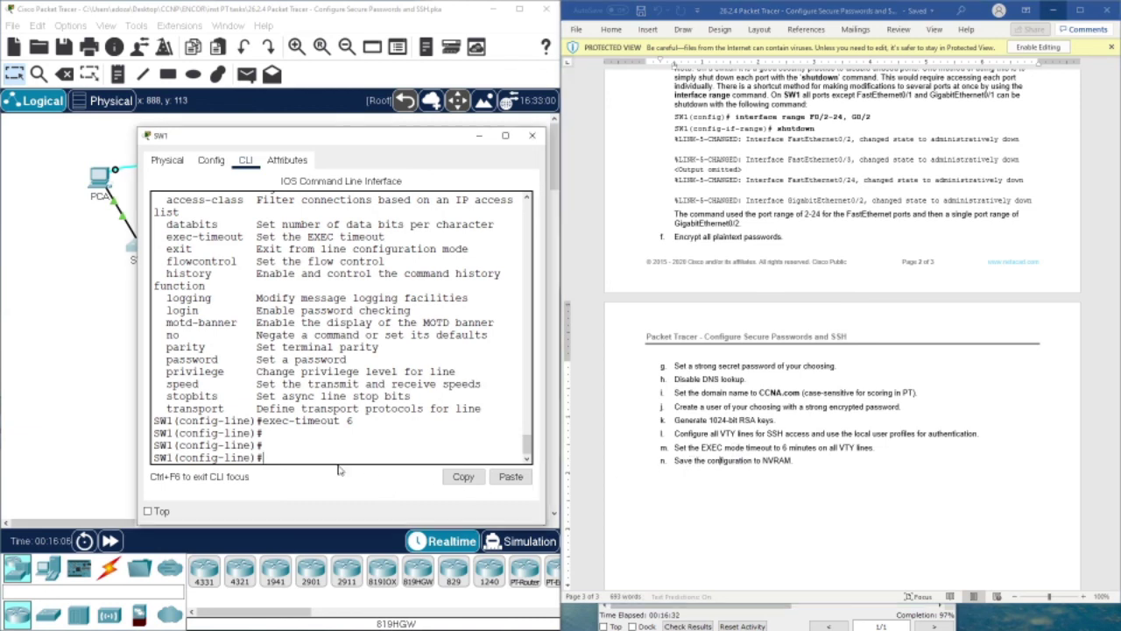
# Exit configuration mode and save SW1's running configuration to startup-config with copy run start.
pyautogui.write('end')
pyautogui.press('Return')
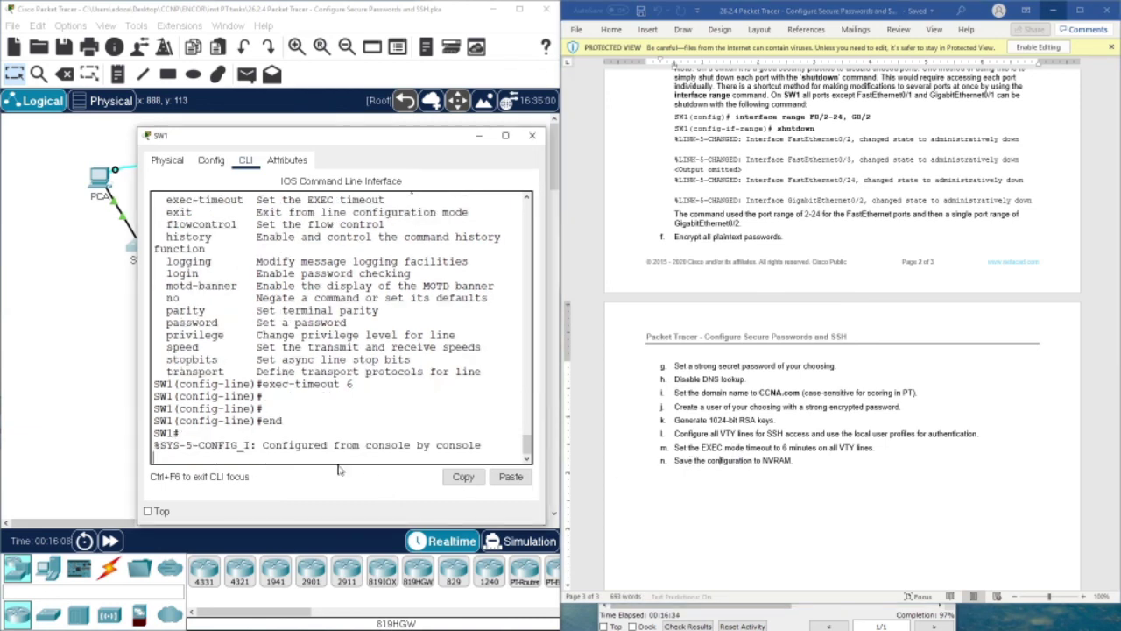
pyautogui.press('Return')
pyautogui.press('Return')
pyautogui.press('Return')
pyautogui.write('copy')
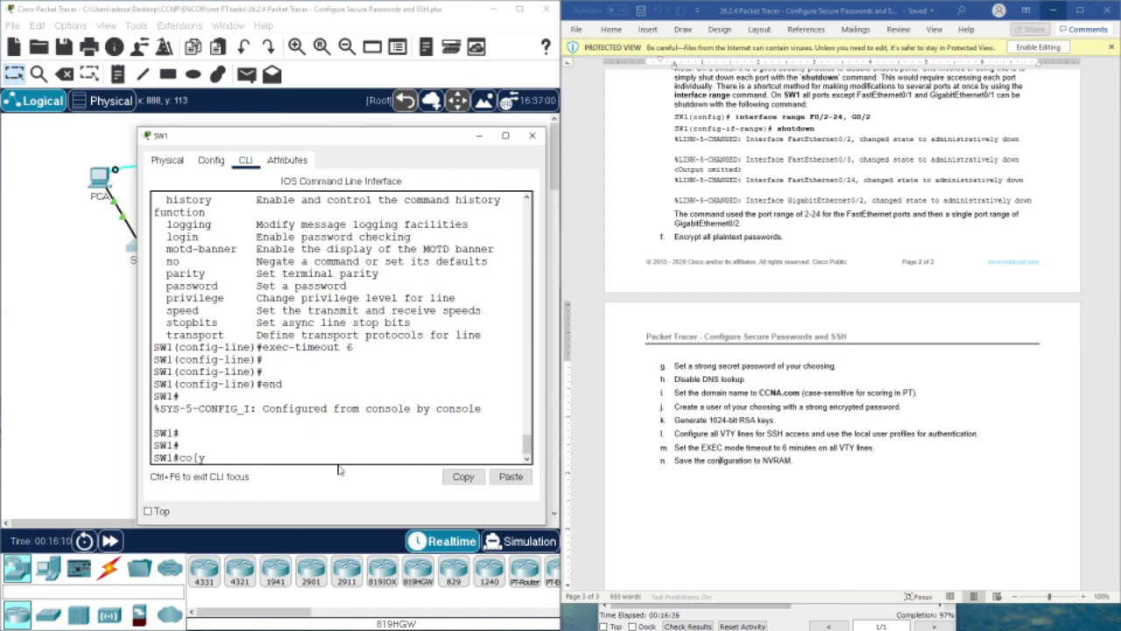
pyautogui.write(' run st')
pyautogui.press('Return')
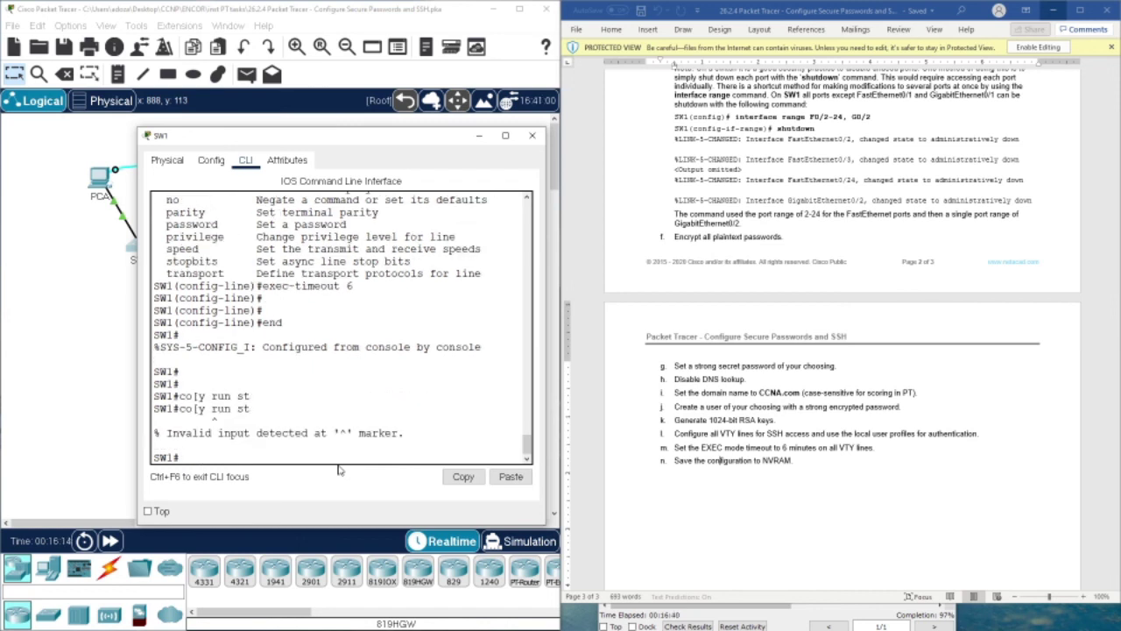
pyautogui.press('Up')
pyautogui.press('Left')
pyautogui.press('Left')
pyautogui.press('BackSpace')
pyautogui.write('p')
pyautogui.press('Return')
pyautogui.press('Return')
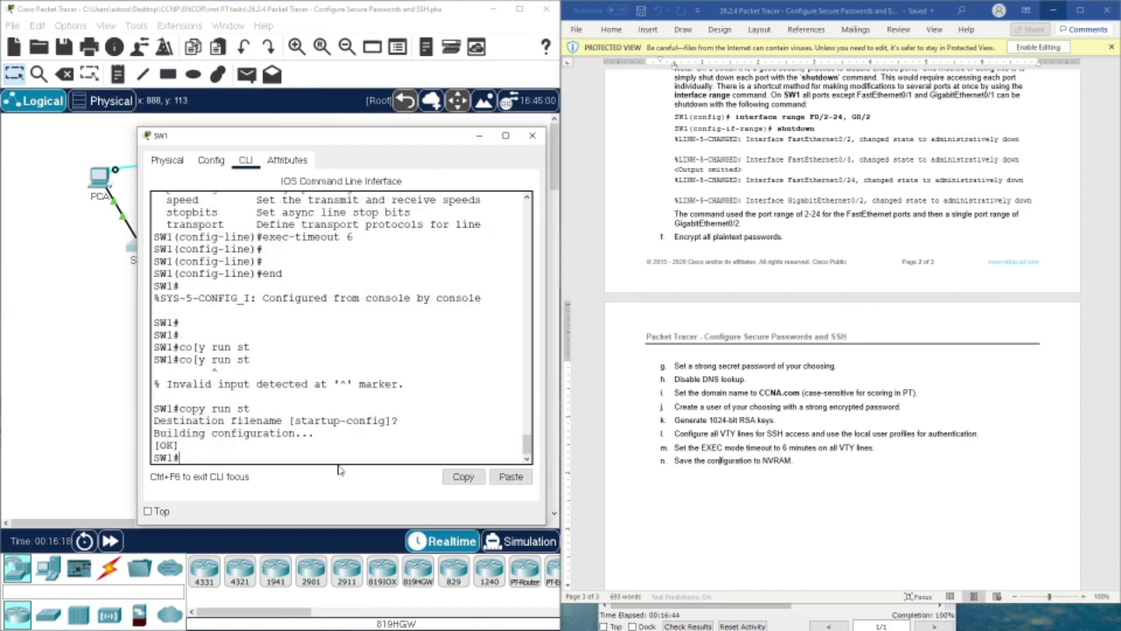
pyautogui.press('Return')
pyautogui.press('Return')
pyautogui.press('Return')
pyautogui.press('Return')
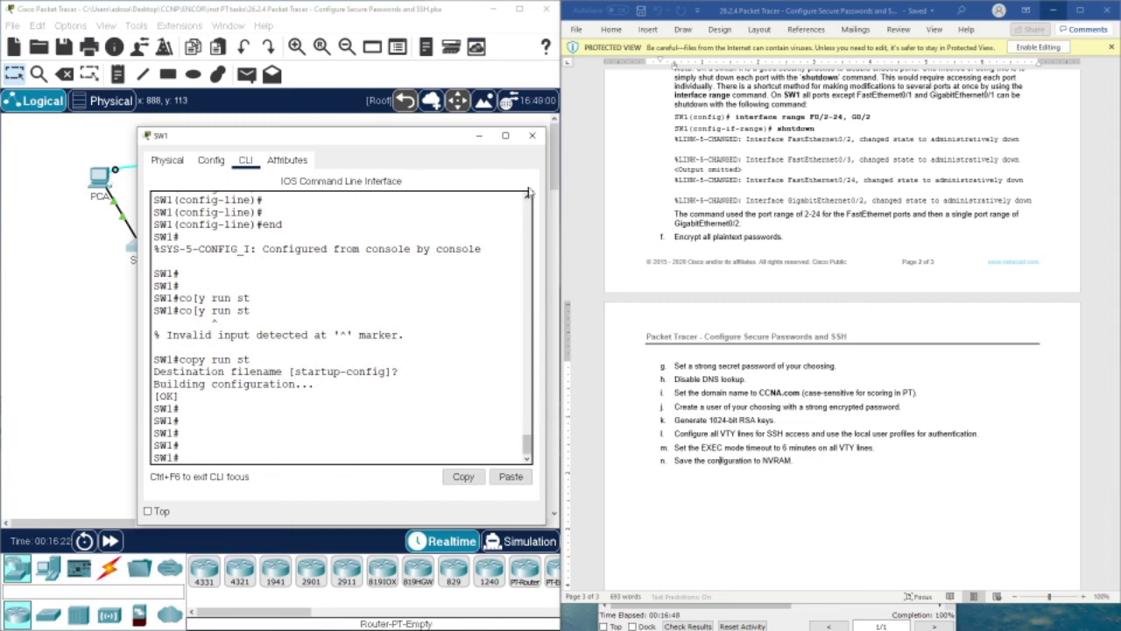
# Close SW1's window, copy its address 172.16.1.2 from the lab table, and open PCA.
pyautogui.click(535, 138)
pyautogui.scroll(10, 883, 260)
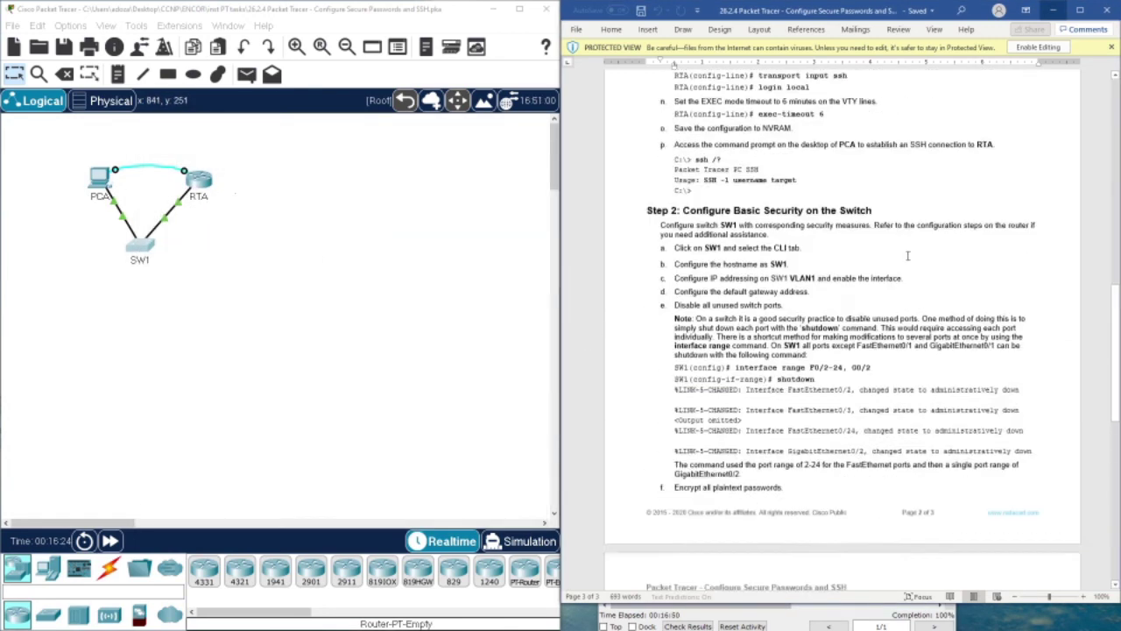
pyautogui.scroll(6, 882, 260)
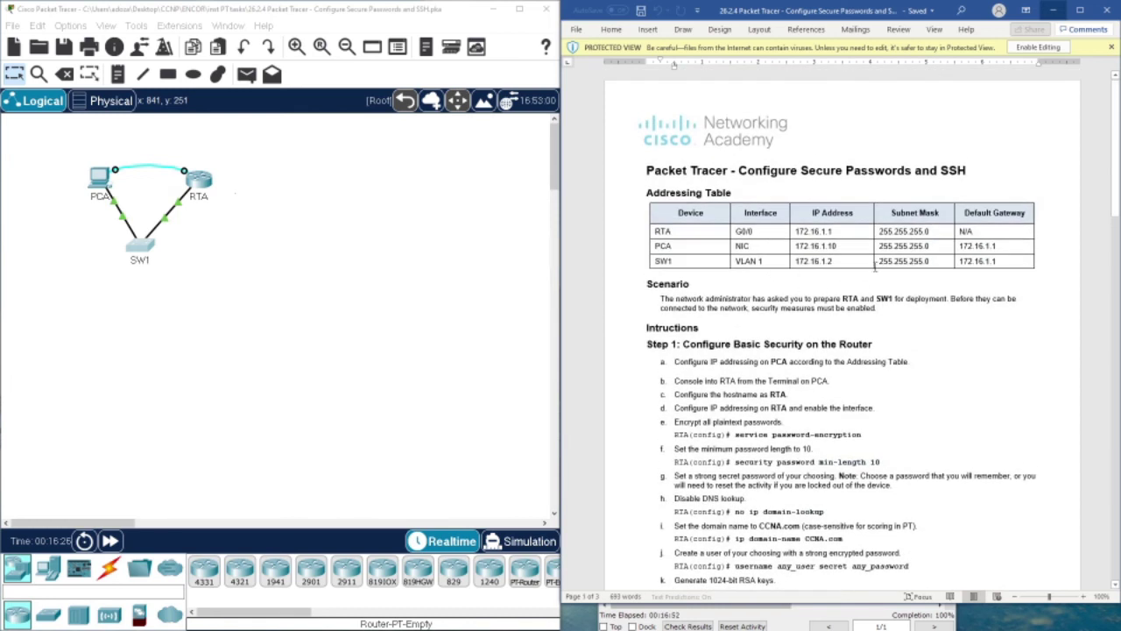
pyautogui.moveTo(837, 260); pyautogui.dragTo(794, 260)
pyautogui.rightClick(794, 263)
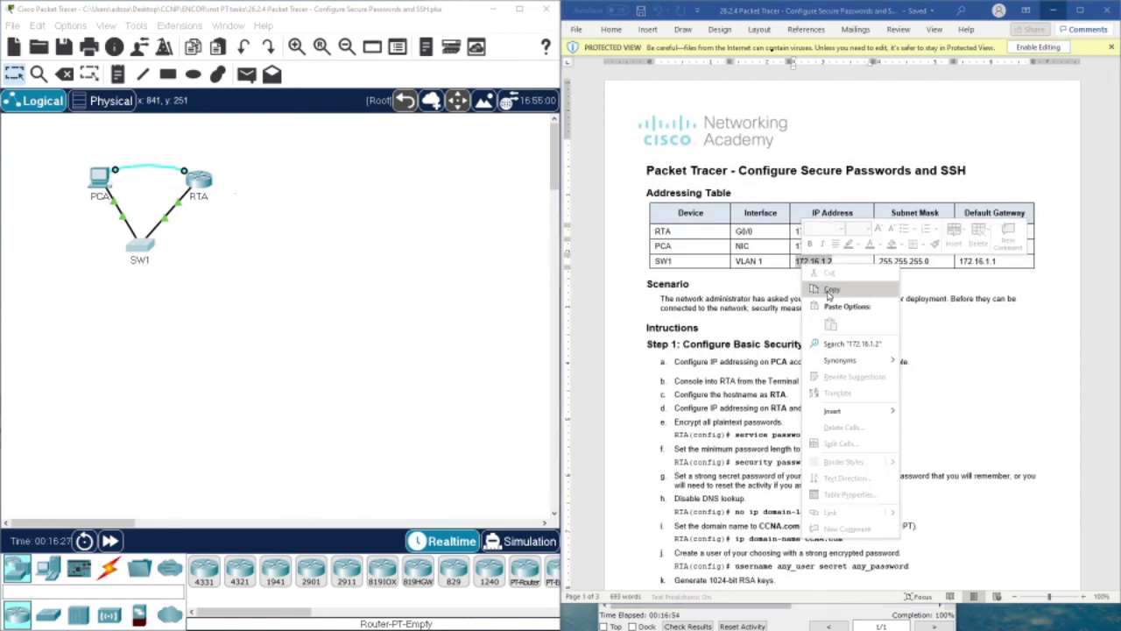
pyautogui.click(828, 295)
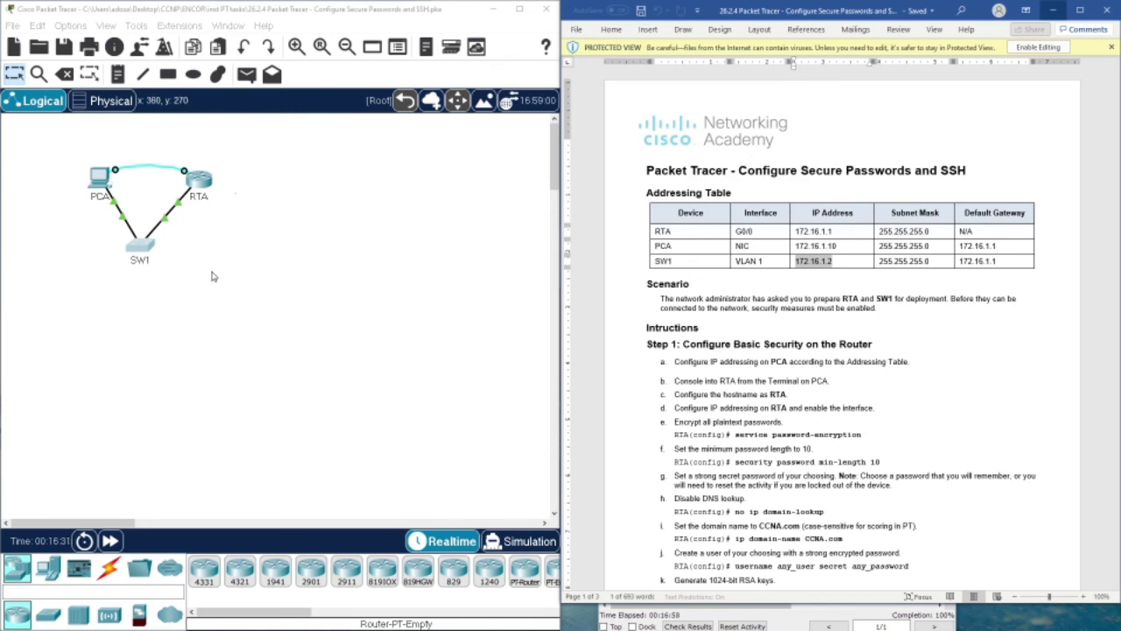
pyautogui.click(97, 176)
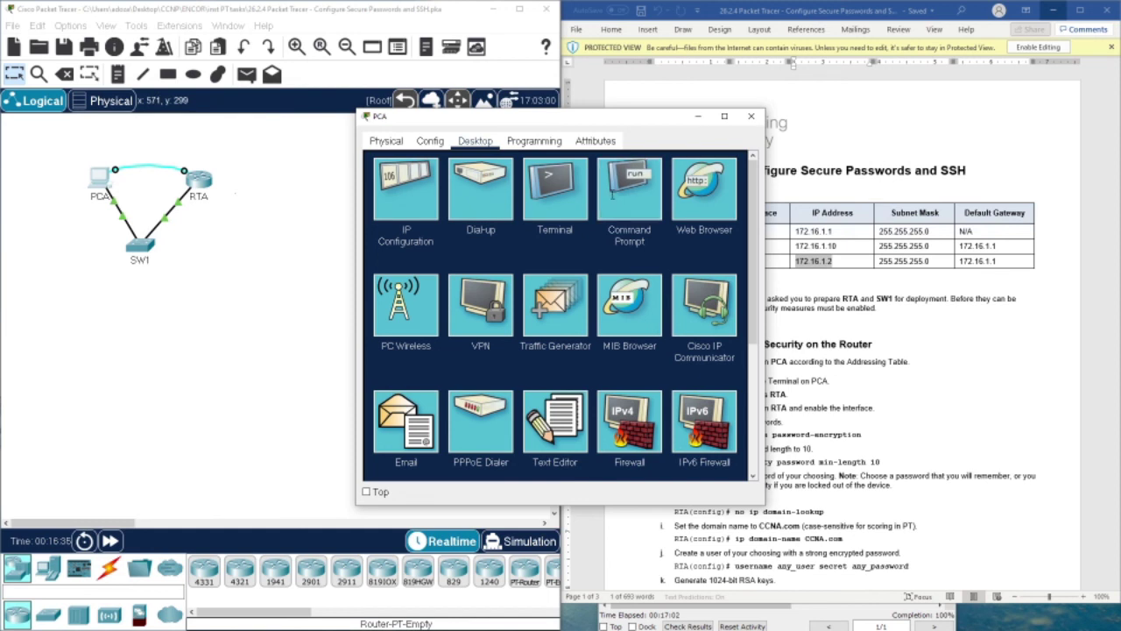
# From PCA's command prompt, SSH to SW1 at 172.16.1.2 with the lab username and password.
pyautogui.click(615, 200)
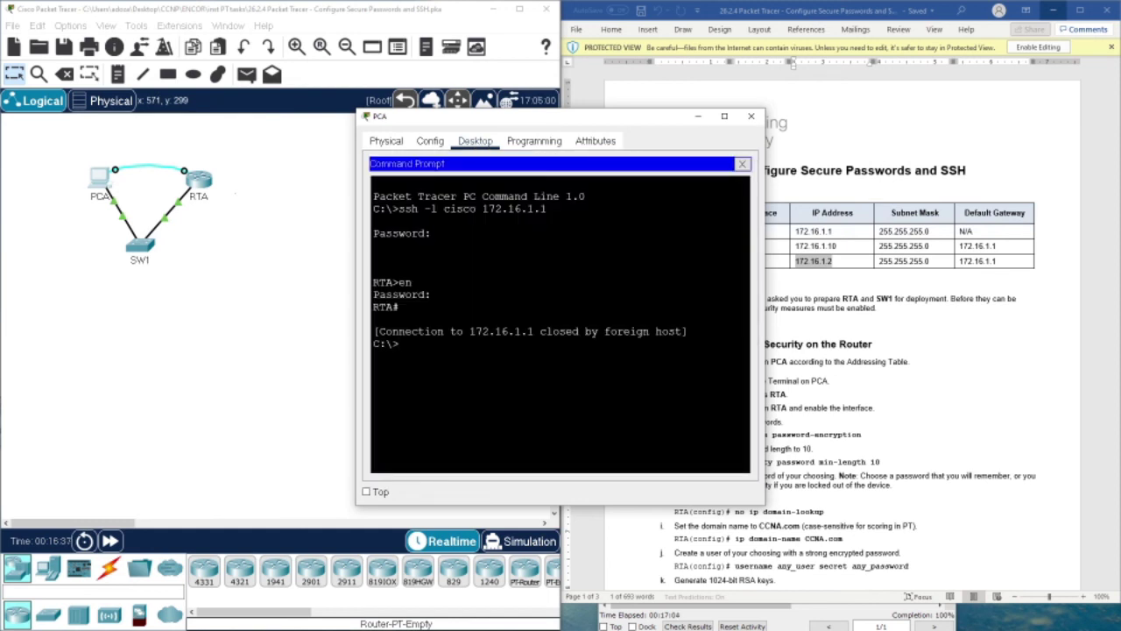
pyautogui.write('ssh -l cisco')
pyautogui.rightClick(487, 355)
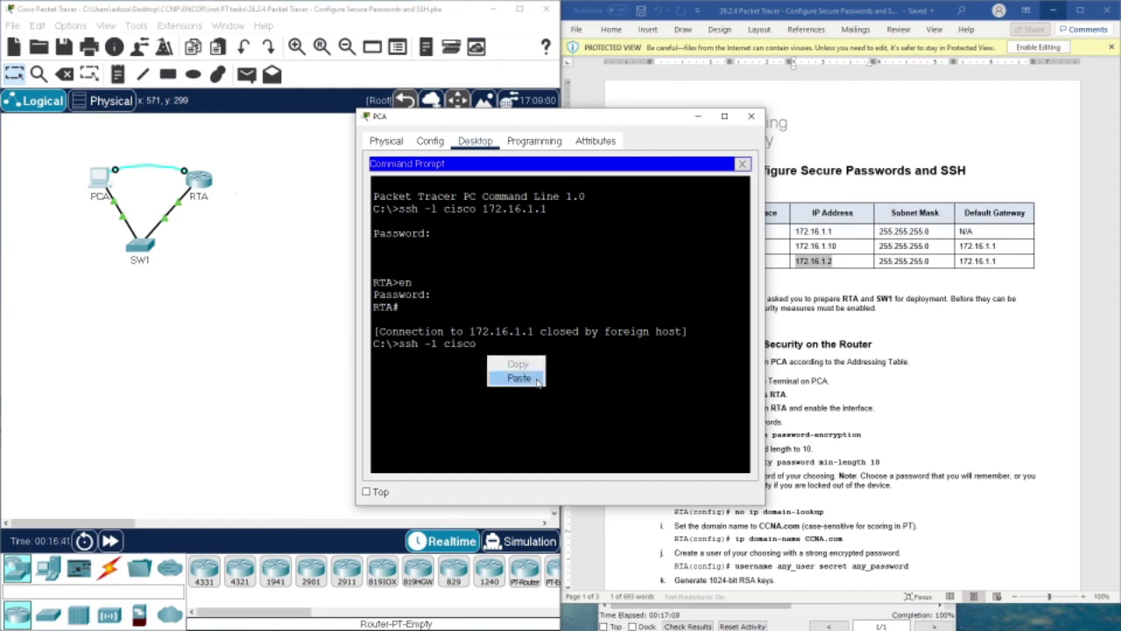
pyautogui.click(515, 380)
pyautogui.press('Return')
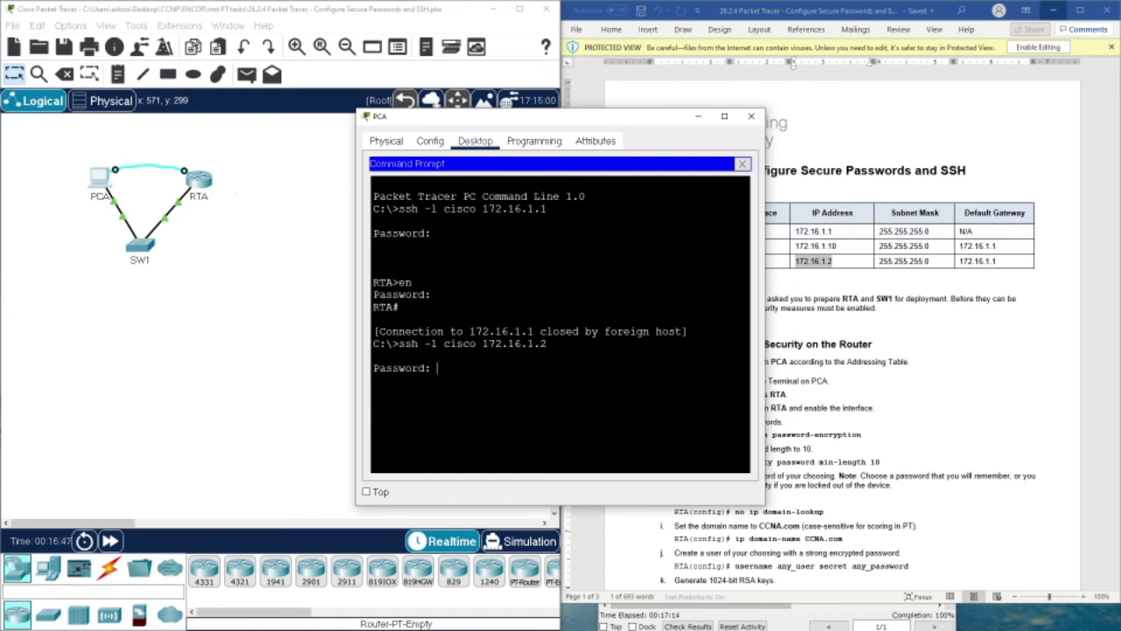
pyautogui.press('Return')
# Request privileged mode on SW1 with en and review the lab instructions.
pyautogui.write('en')
pyautogui.press('Return')
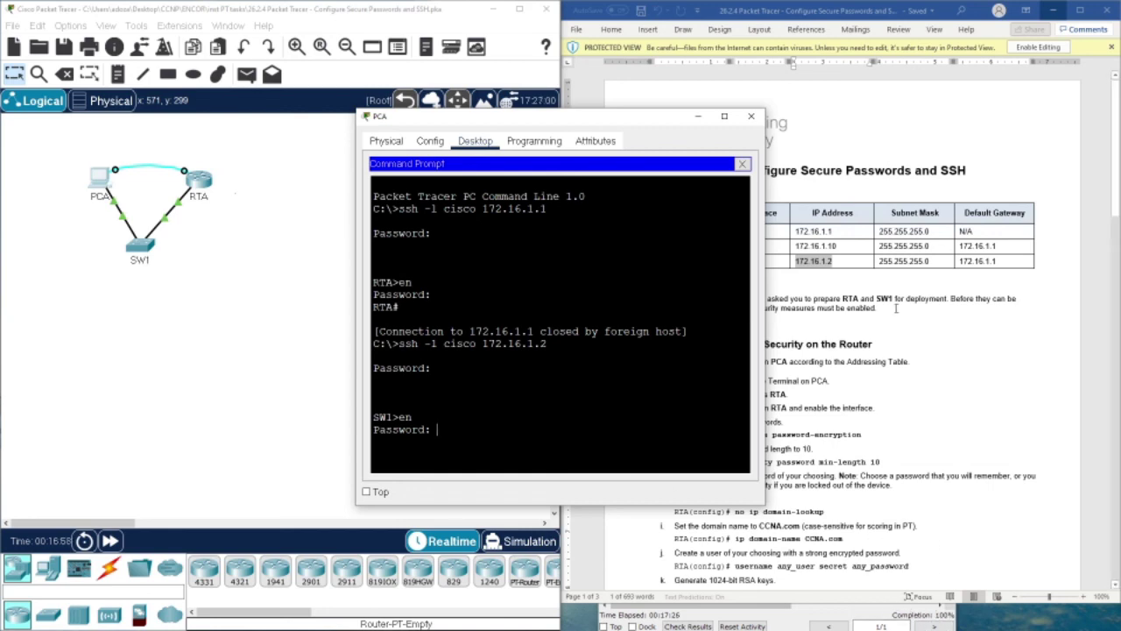
pyautogui.click(880, 407)
pyautogui.scroll(-3, 894, 421)
pyautogui.scroll(-20, 897, 429)
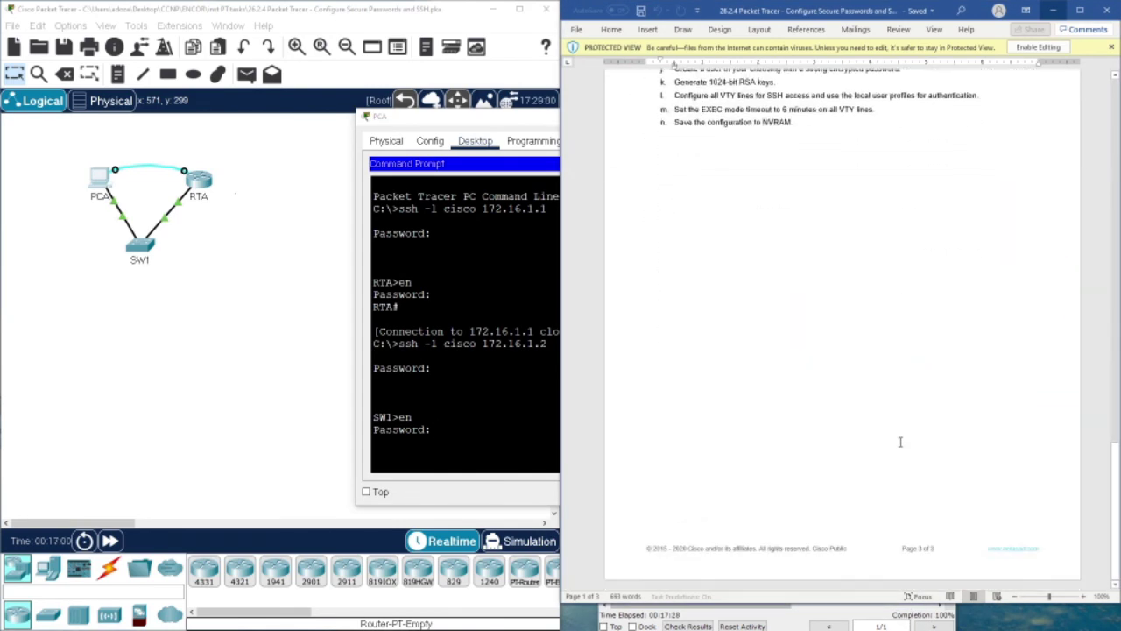